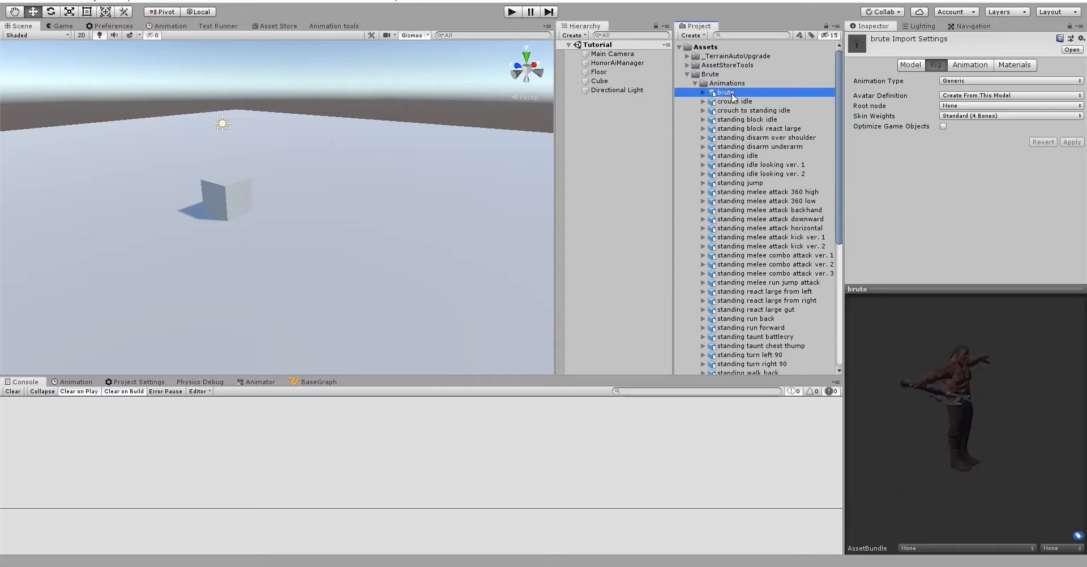
Set the brute model's rig animation type to Humanoid and apply the import settings
click(977, 81)
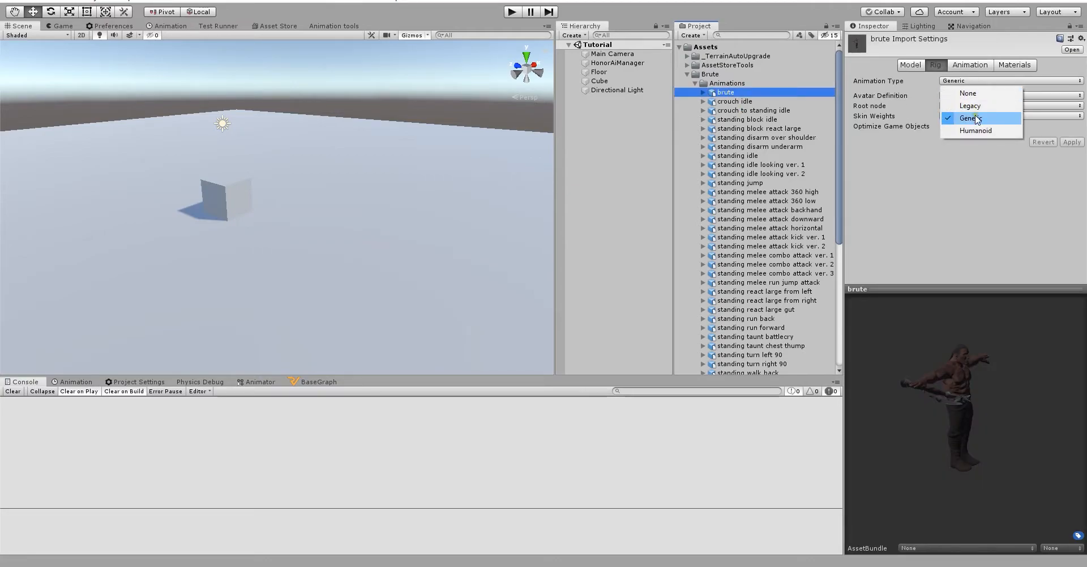
click(978, 127)
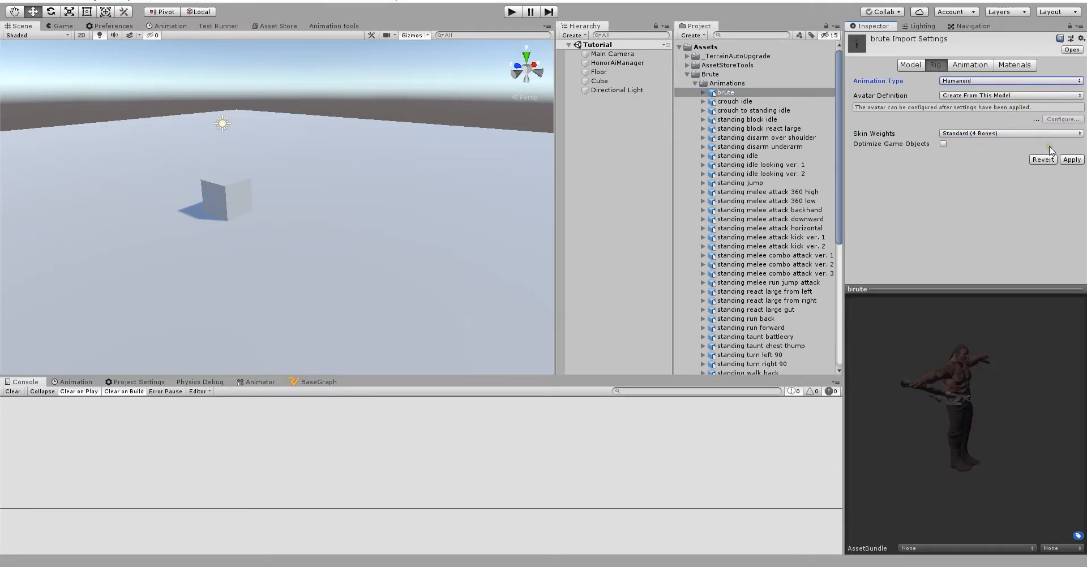
click(1072, 160)
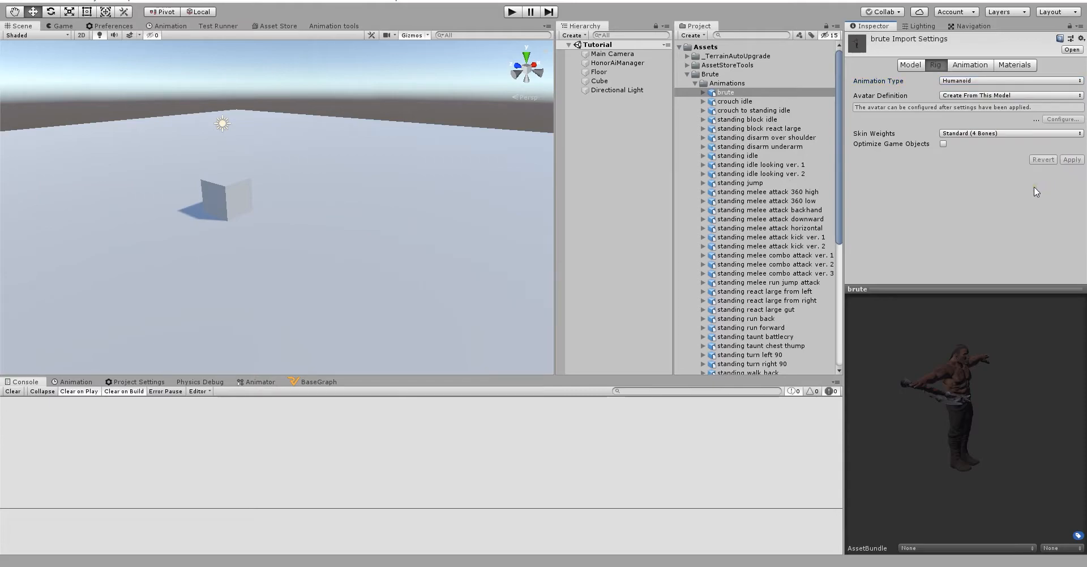
Set the rig animation type to Humanoid for all animation models in the Animations folder from crouch idle to the last one
click(750, 102)
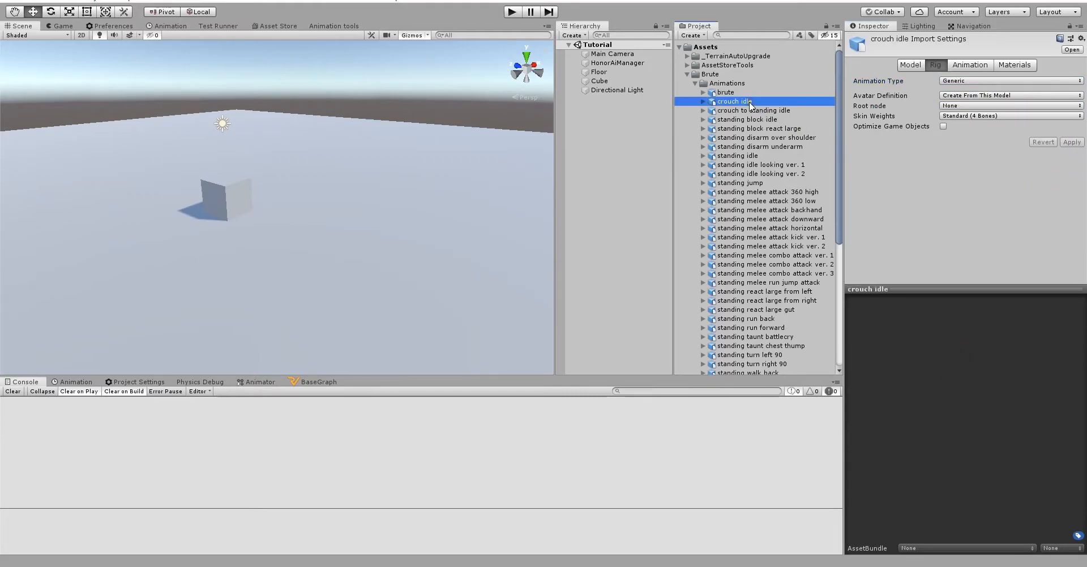
scroll(749, 102, down, 7)
shift+click(757, 312)
scroll(759, 313, up, 7)
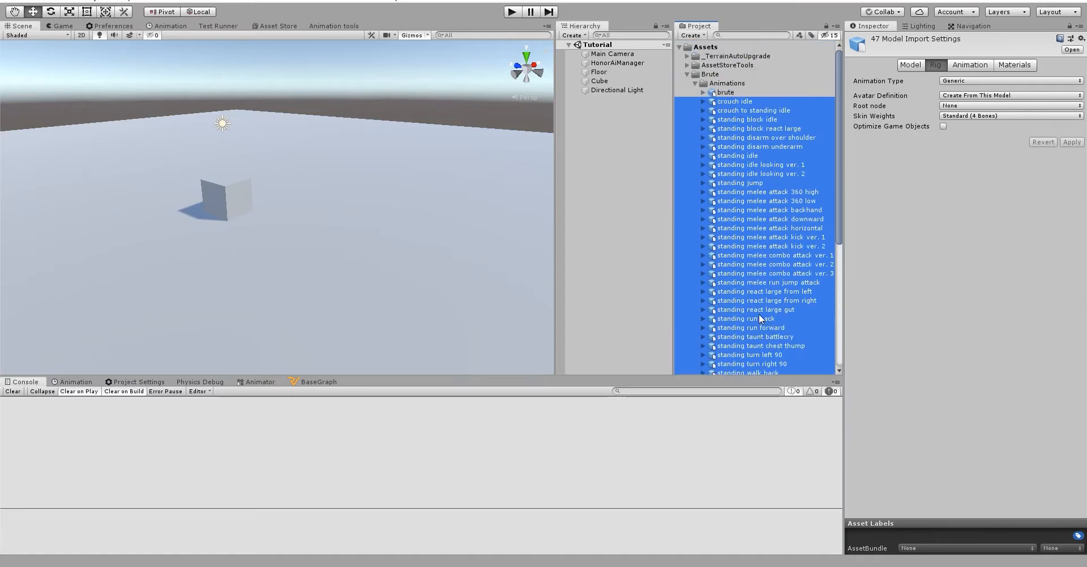
click(979, 80)
click(977, 132)
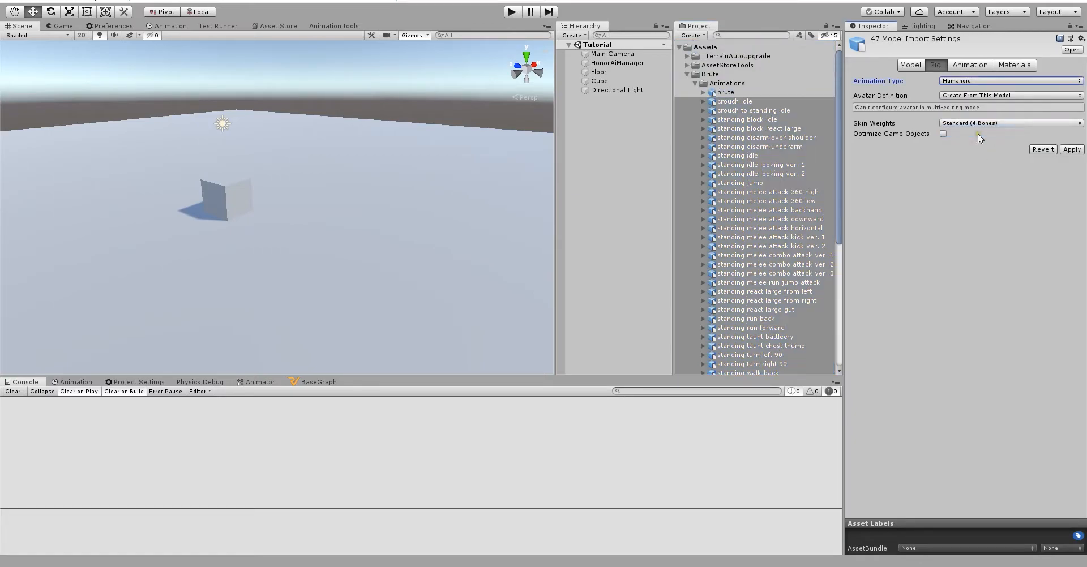
Set the selected models' avatar definition to Copy From Other Avatar with bruteAvatar as the source, and apply it
click(962, 96)
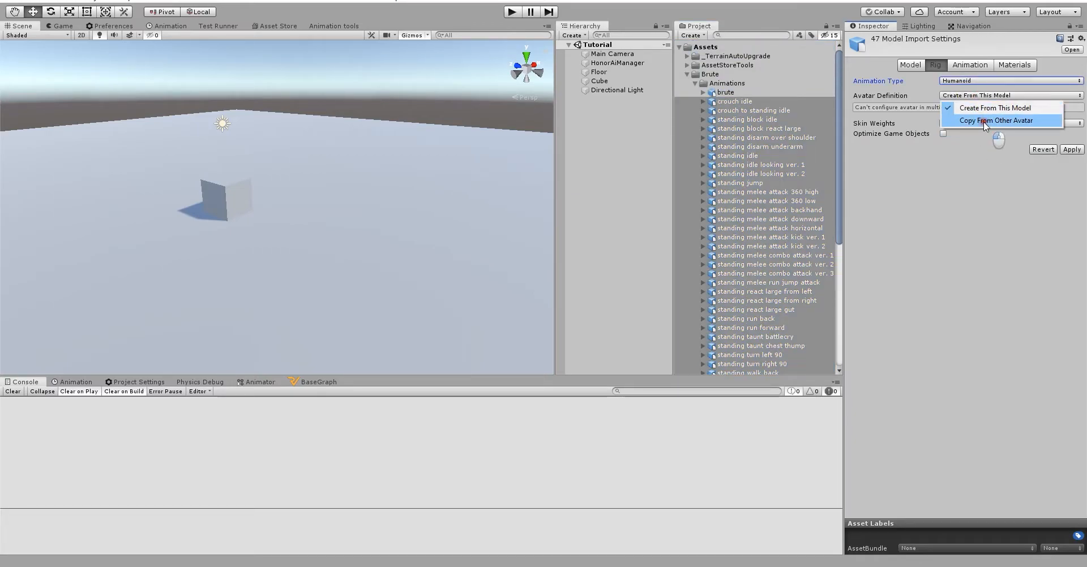
click(984, 122)
click(703, 92)
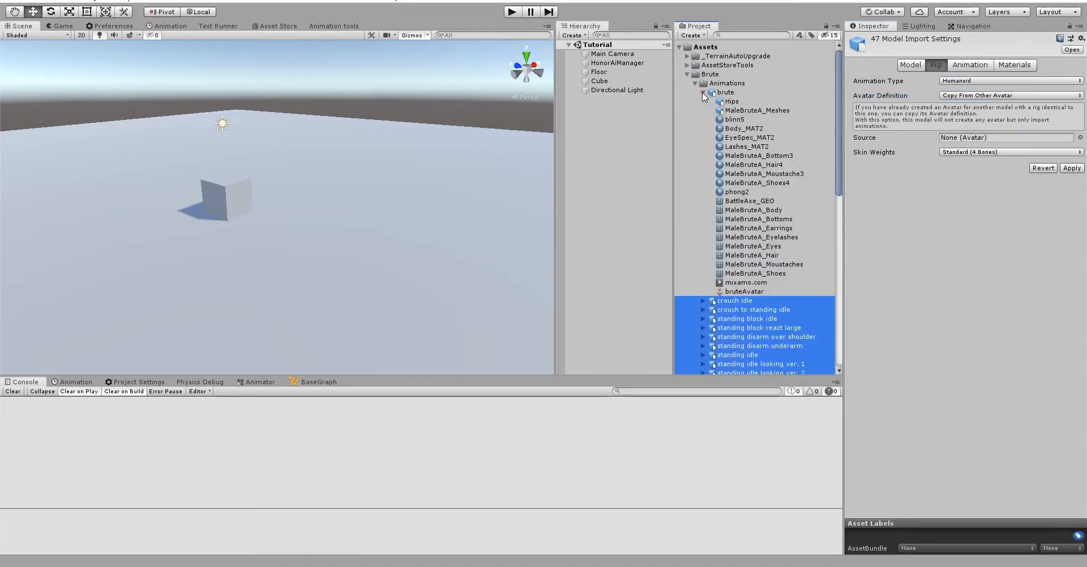
click(955, 152)
drag(956, 151, 974, 138)
click(1071, 168)
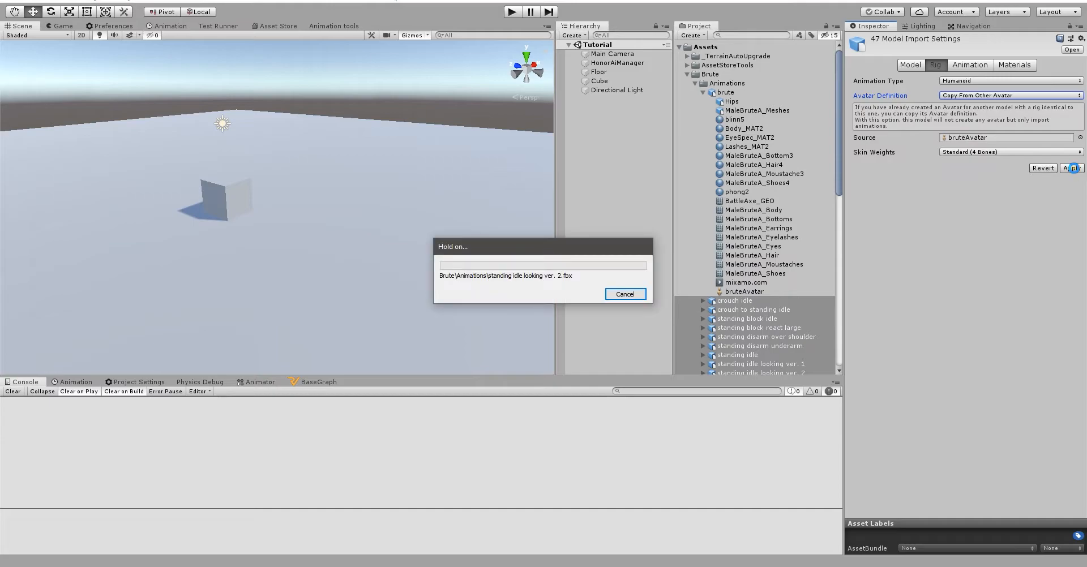
Create a folder named "Not used" inside the Brute Animations folder
scroll(737, 265, up, 5)
right_click(730, 85)
mouse_move(766, 93)
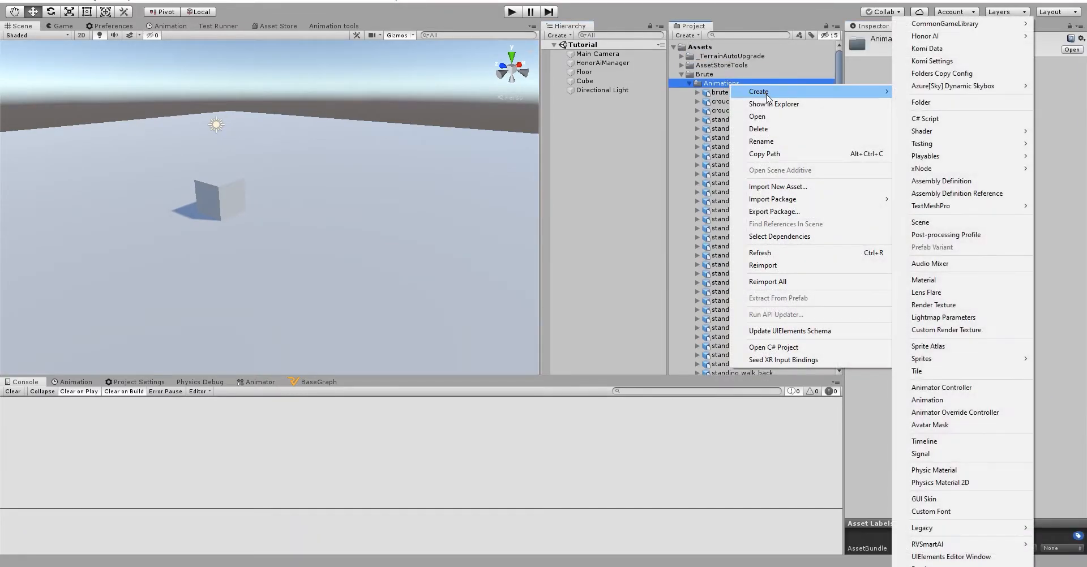
click(939, 106)
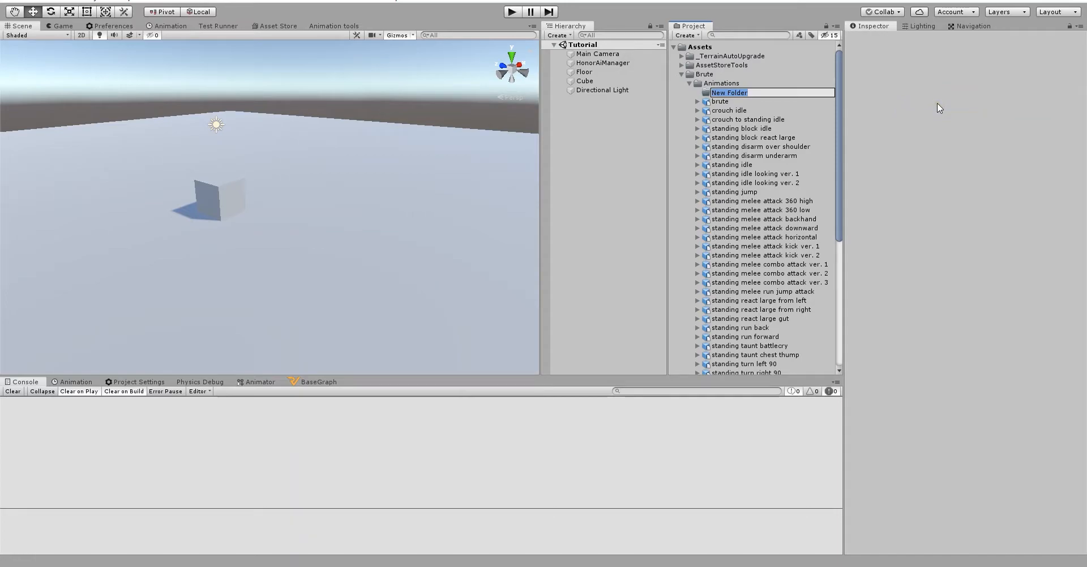
text(Not used)
key(Return)
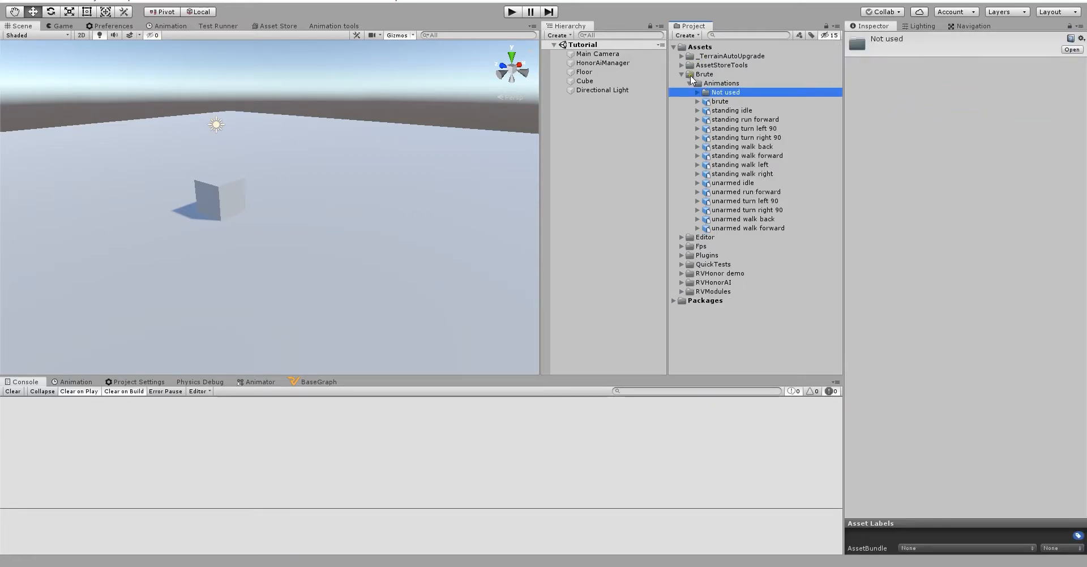
Move the standing melee attack downward model out of the Not used folder into the Animations folder
click(698, 93)
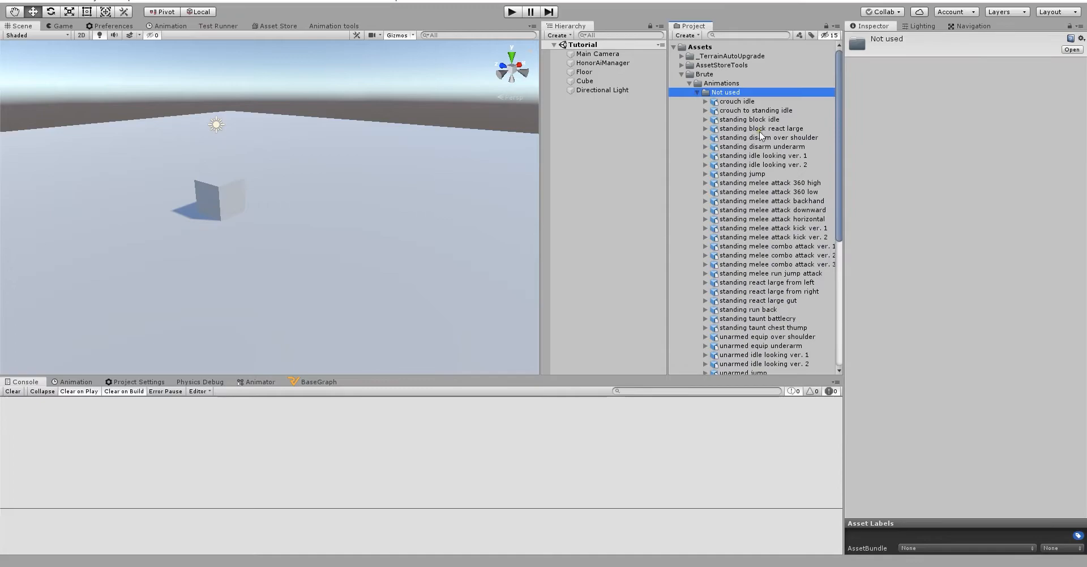
scroll(761, 139, down, 5)
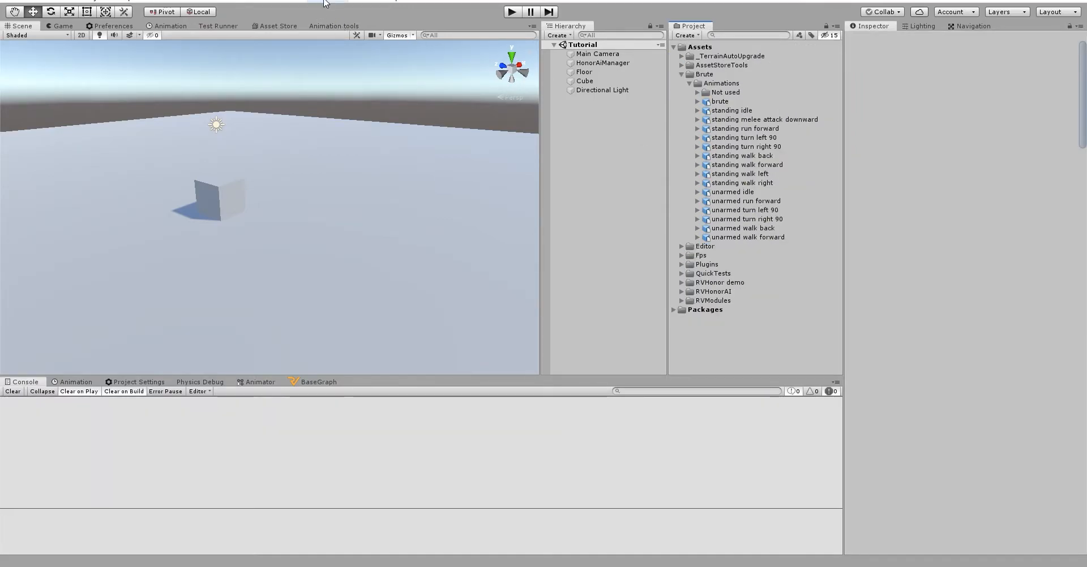
Open the Animation tools window and check the clip names inside the standing idle, standing melee attack downward and standing run forward models
click(325, 3)
click(355, 11)
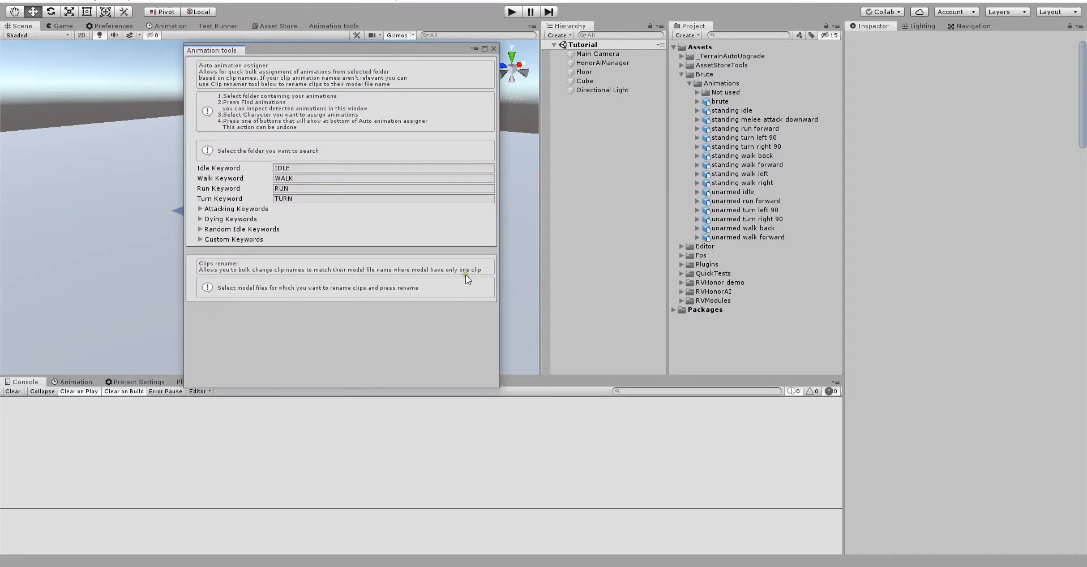
click(696, 110)
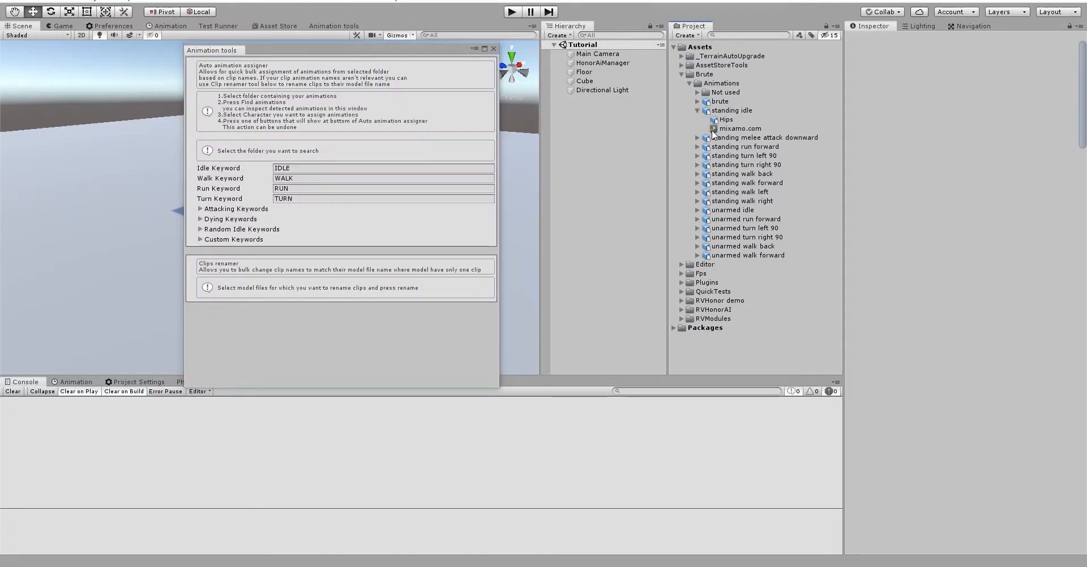
click(698, 110)
click(697, 119)
click(698, 120)
click(697, 130)
click(697, 129)
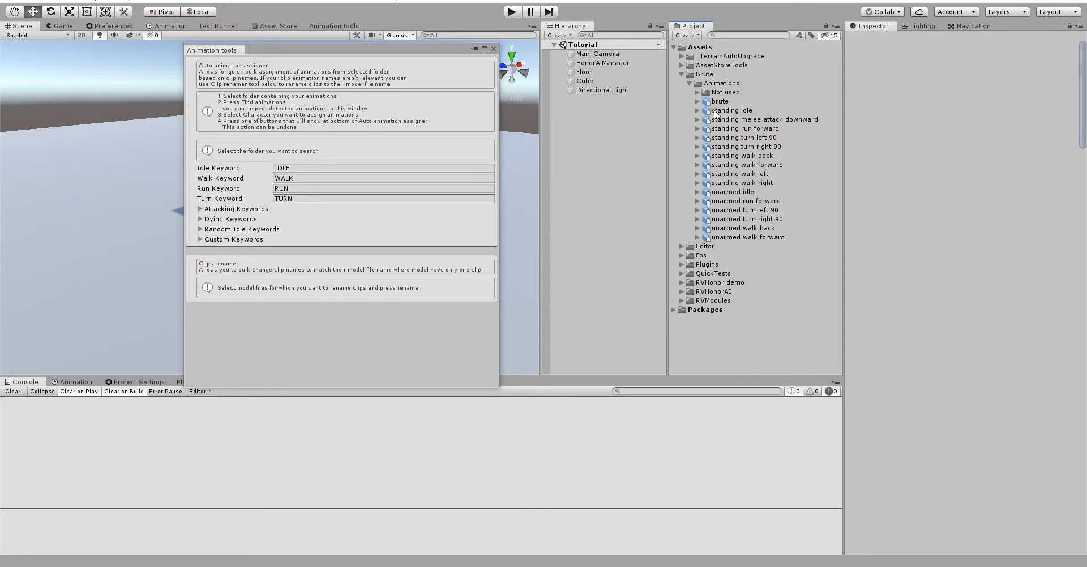
Rename the clips of all models from standing idle to unarmed walk forward to match their file names
click(718, 111)
shift+click(737, 237)
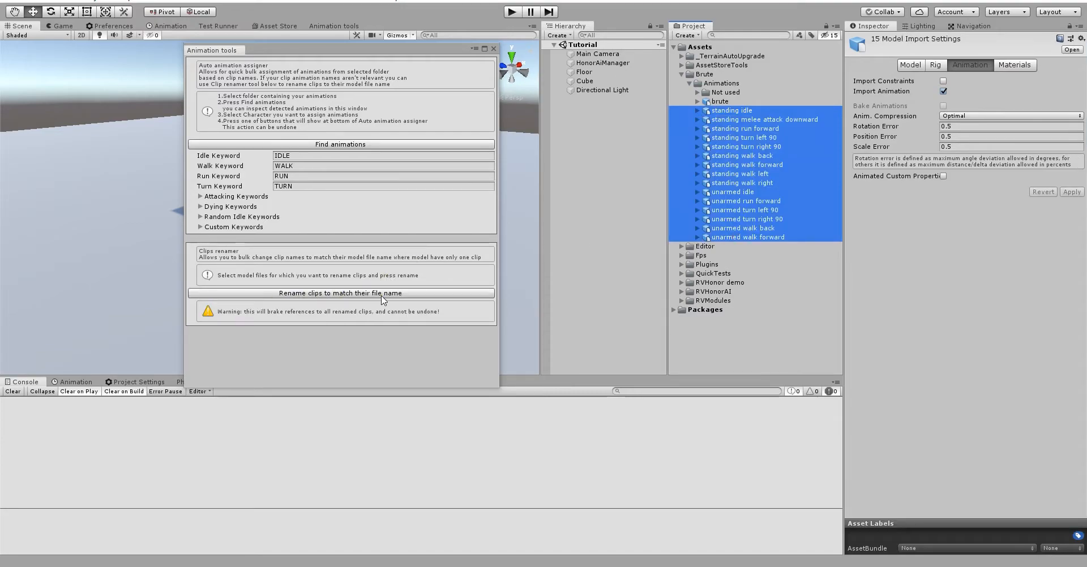
click(343, 294)
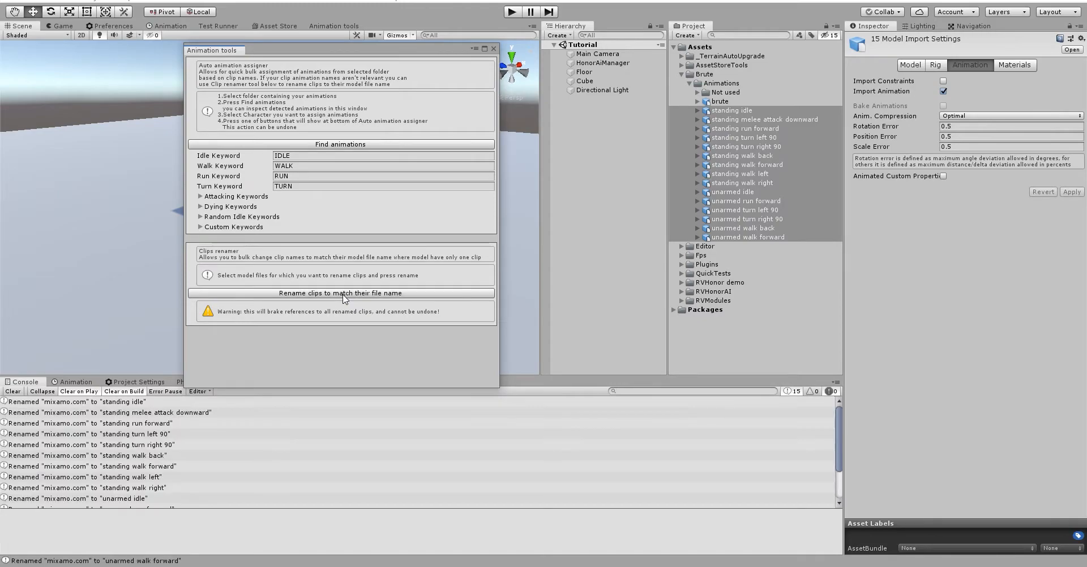
Check the rename log and the clip names inside several models, and close the Animation tools window
scroll(153, 439, down, 1)
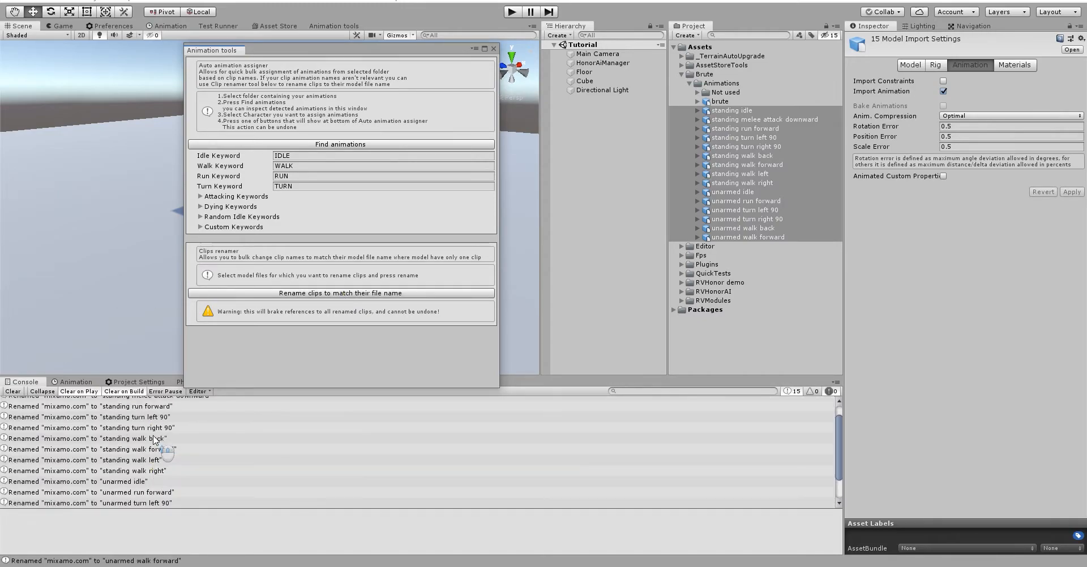
click(698, 113)
click(698, 113)
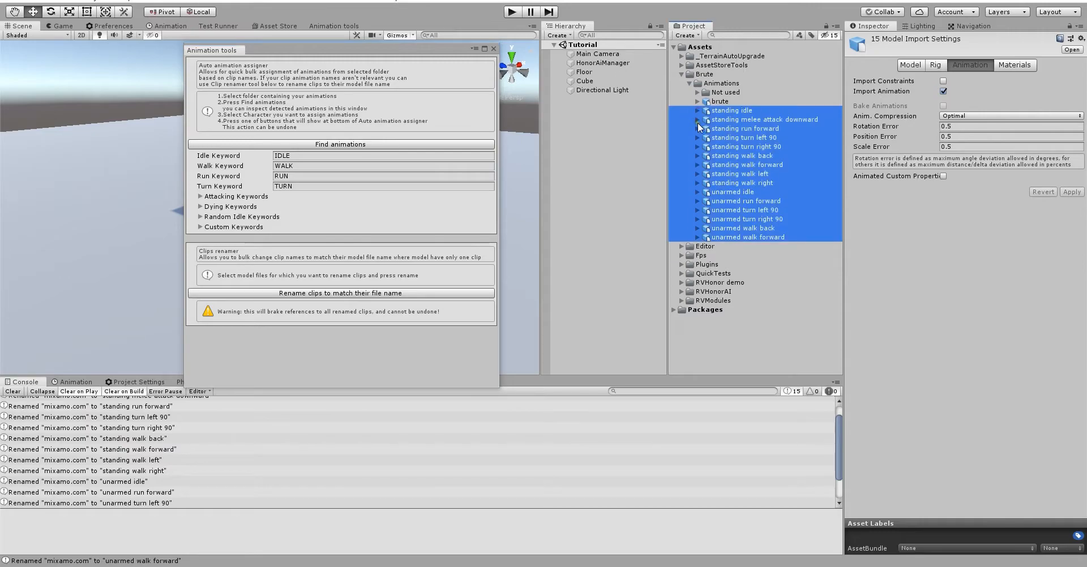
click(698, 137)
click(697, 138)
click(697, 165)
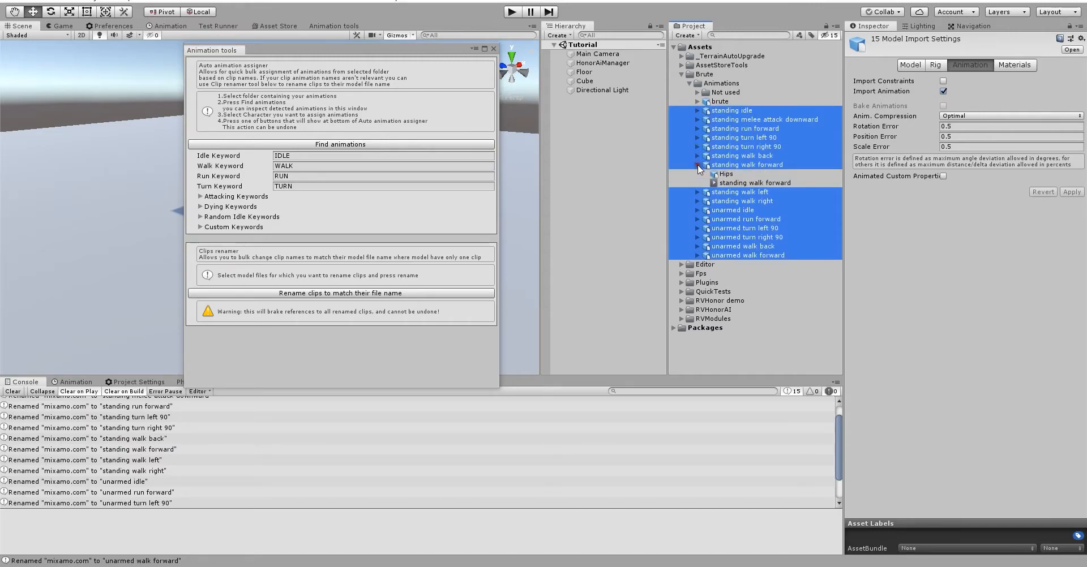
click(697, 164)
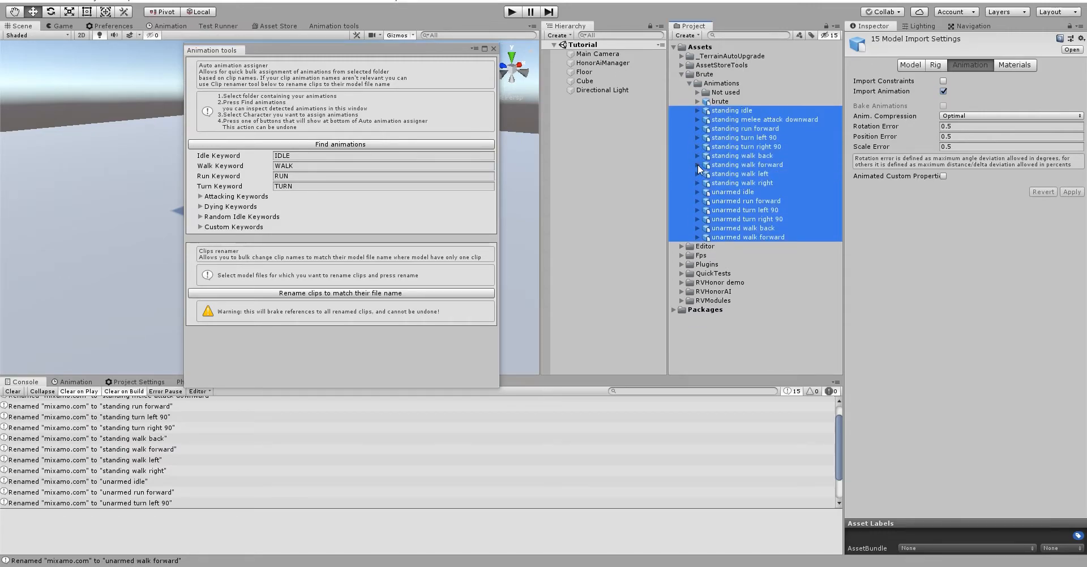
click(493, 49)
click(648, 124)
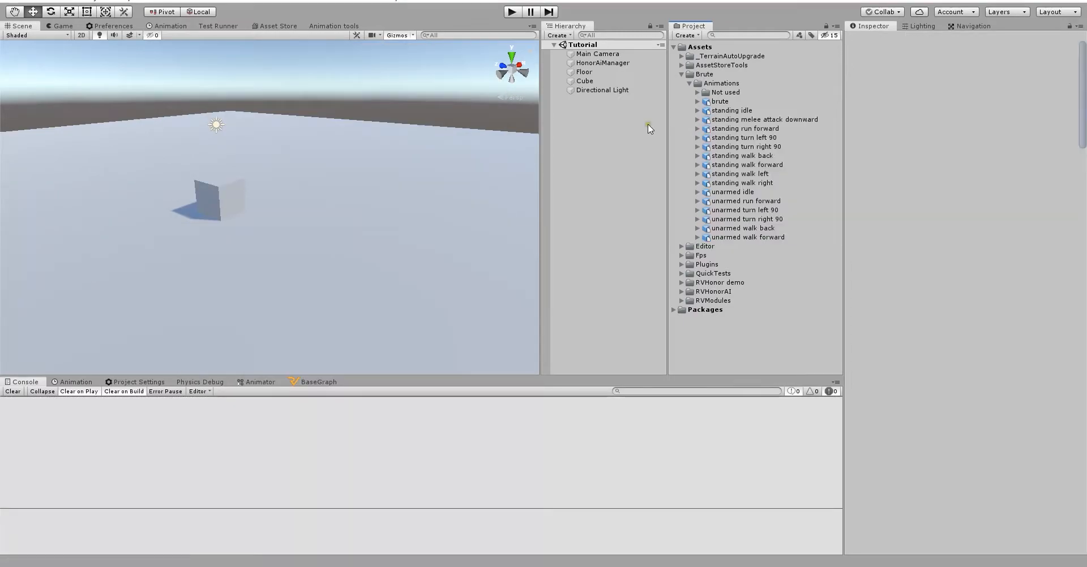
Preview the standing idle clip, enable its Loop Time and apply the import settings
click(731, 111)
scroll(975, 104, down, 6)
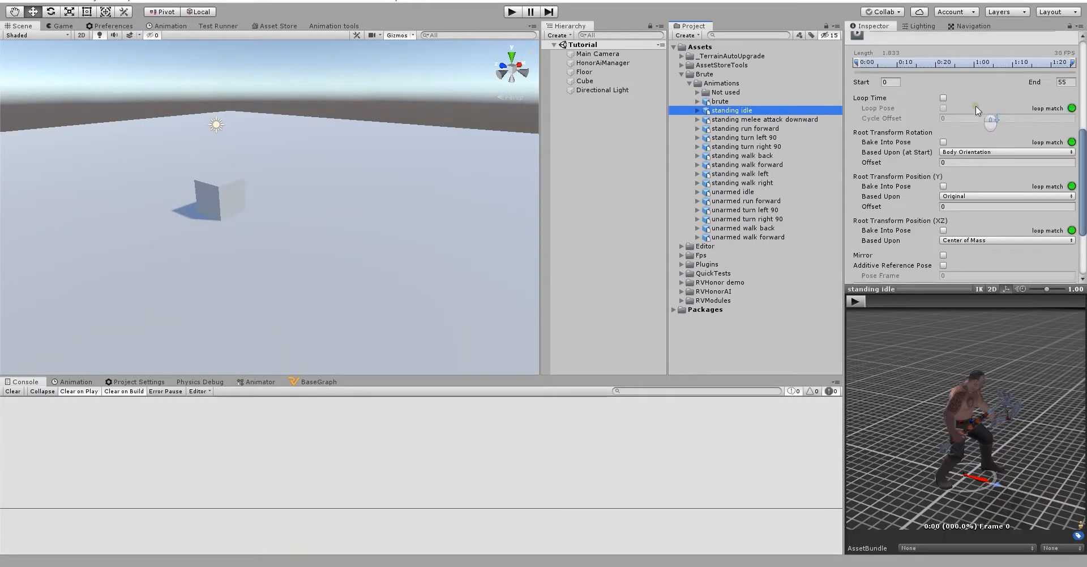
scroll(976, 107, up, 1)
drag(1084, 150, 1083, 166)
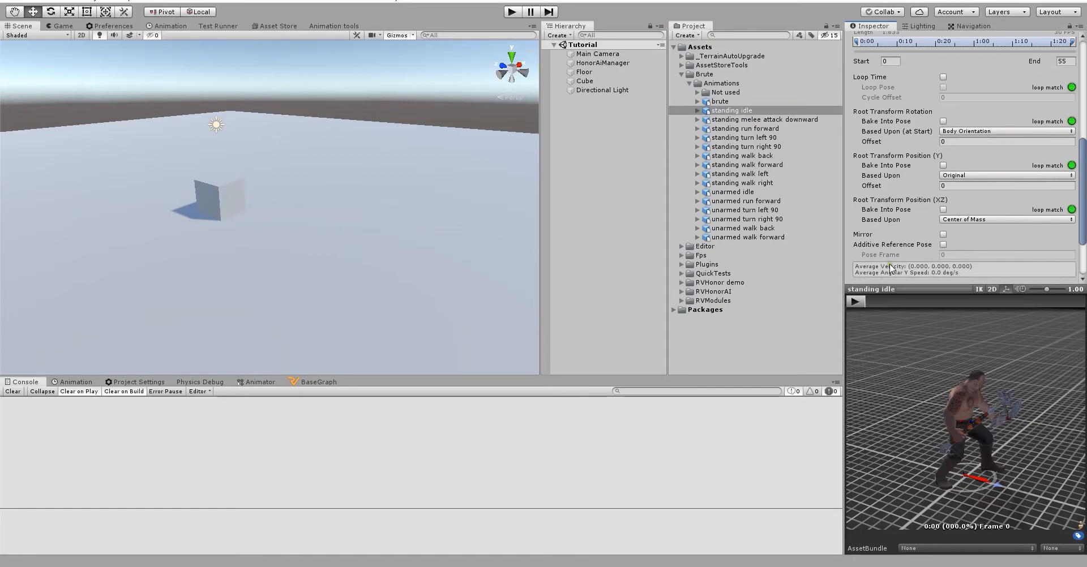
click(855, 302)
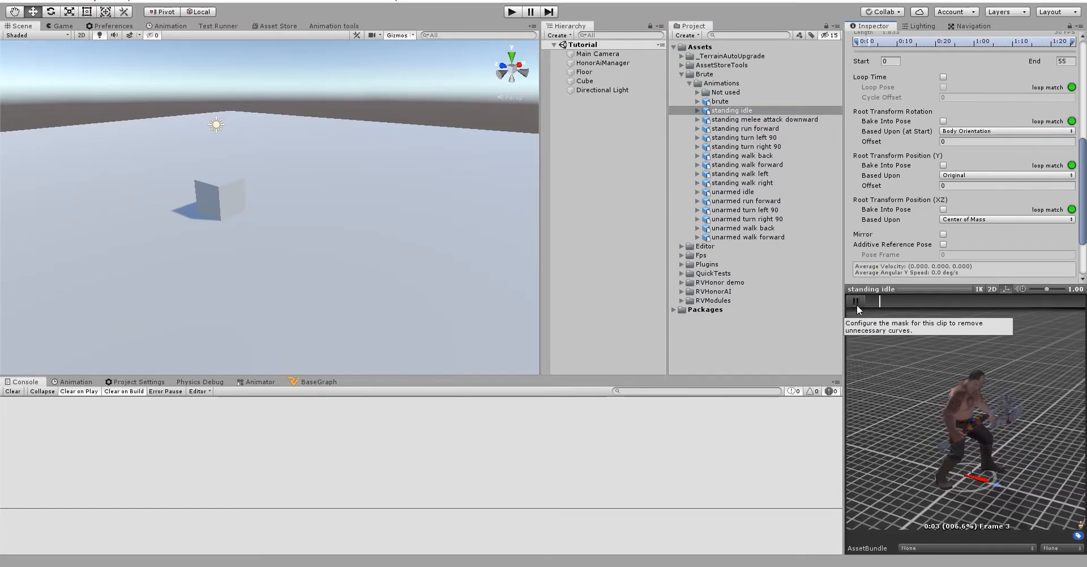
click(855, 301)
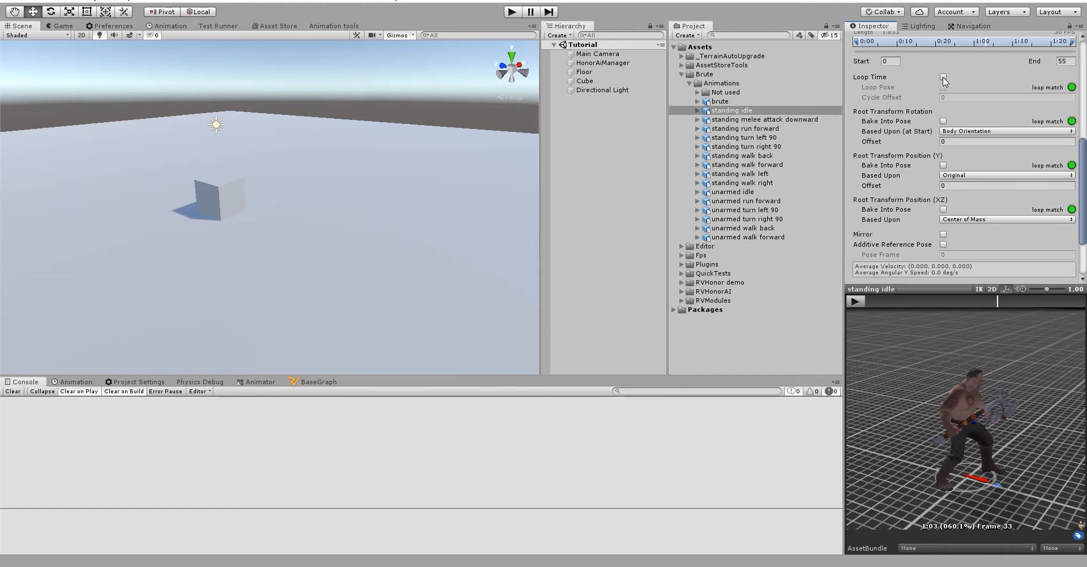
click(943, 77)
scroll(1019, 227, down, 3)
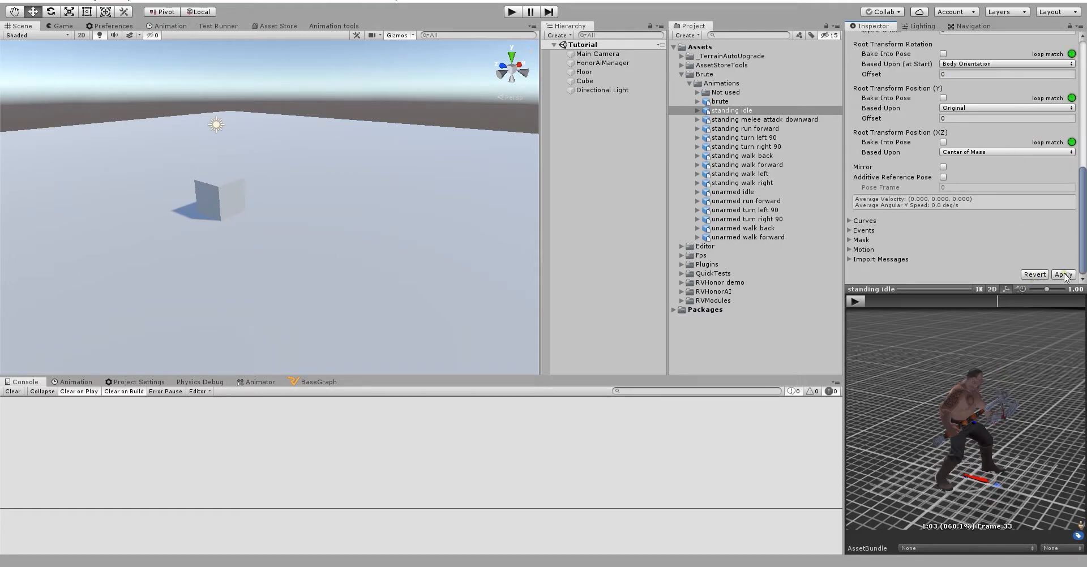
click(1064, 275)
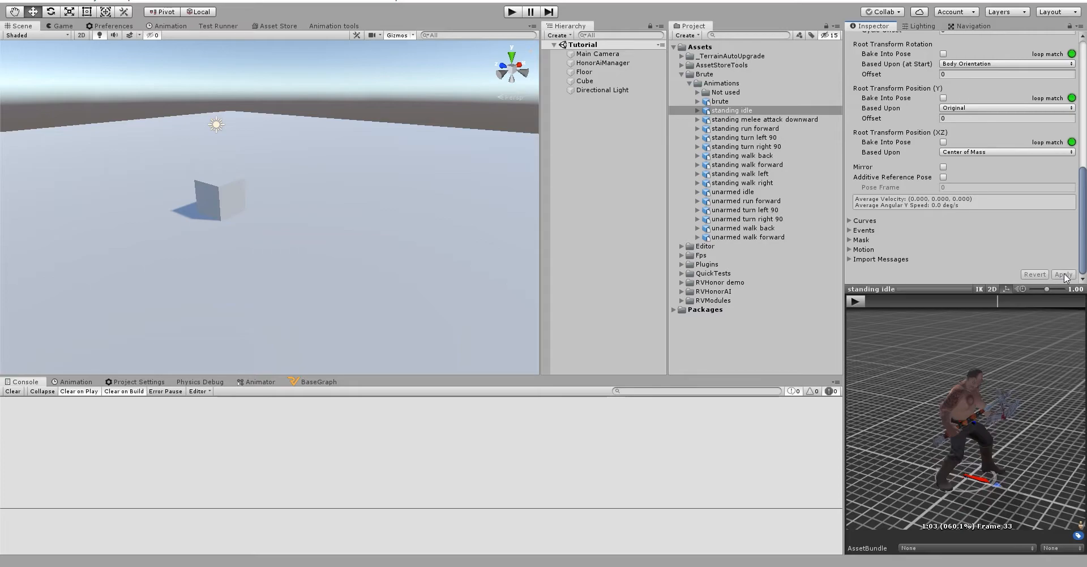
Enable Loop Time on the standing turn left 90 clip and preview its animation
click(773, 129)
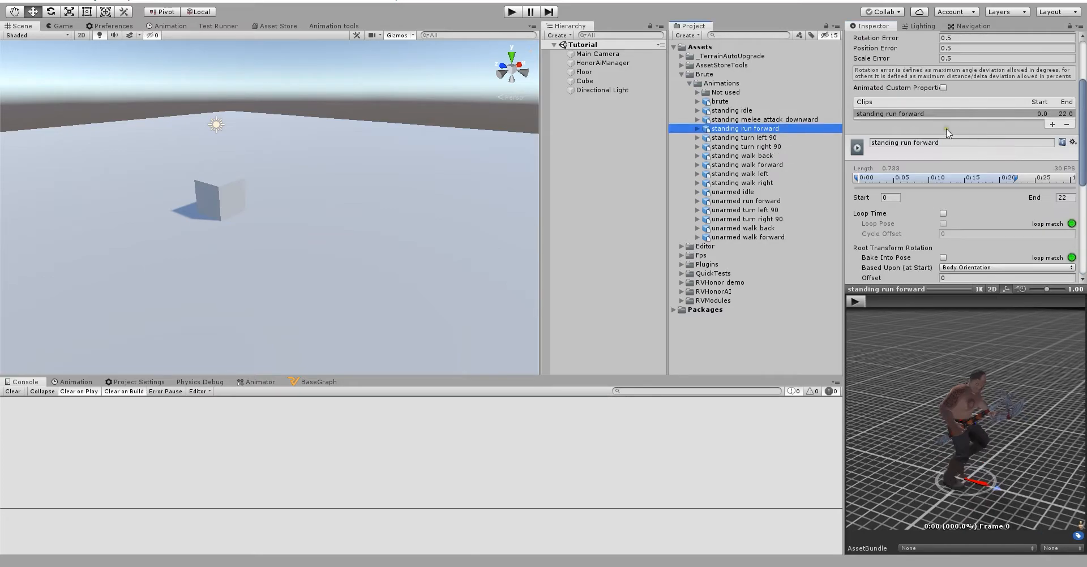
click(767, 138)
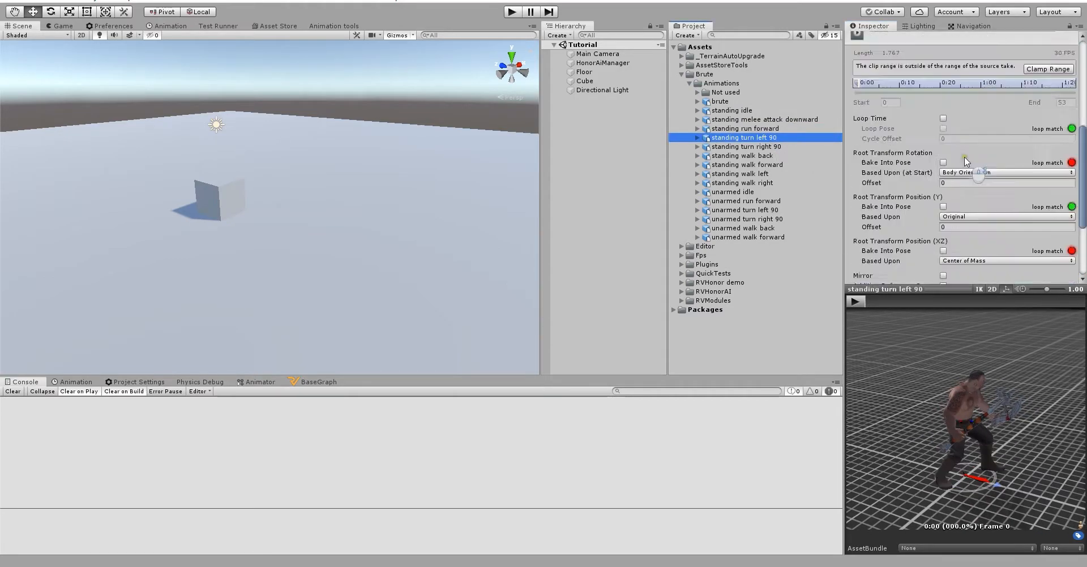
scroll(947, 152, down, 8)
click(943, 107)
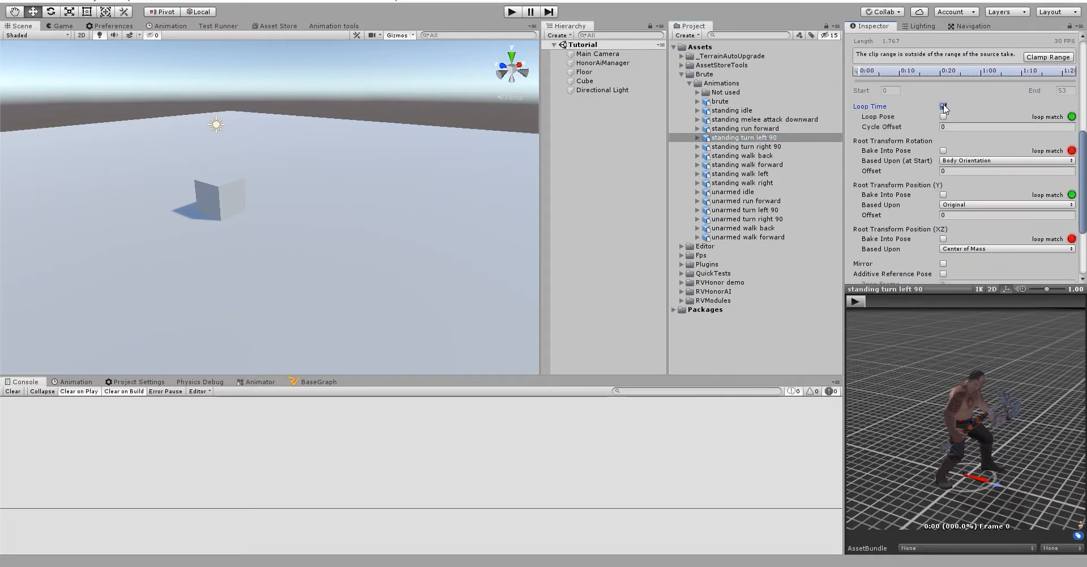
click(855, 301)
scroll(962, 170, down, 3)
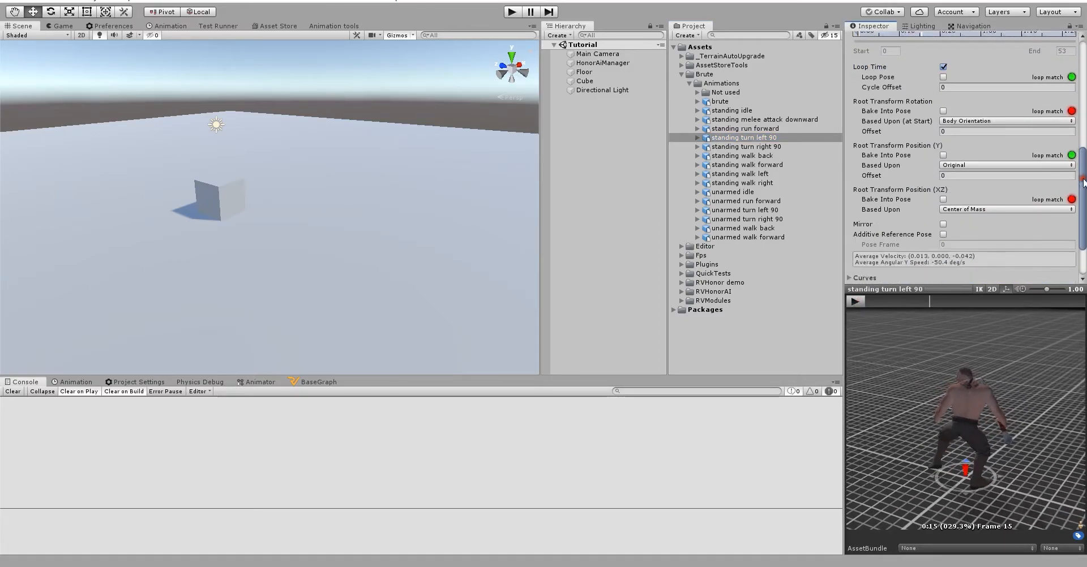
Apply the standing turn left 90 changes and enable Loop Time on the standing turn right 90 and standing walk back clips
click(746, 146)
click(532, 301)
scroll(939, 169, up, 5)
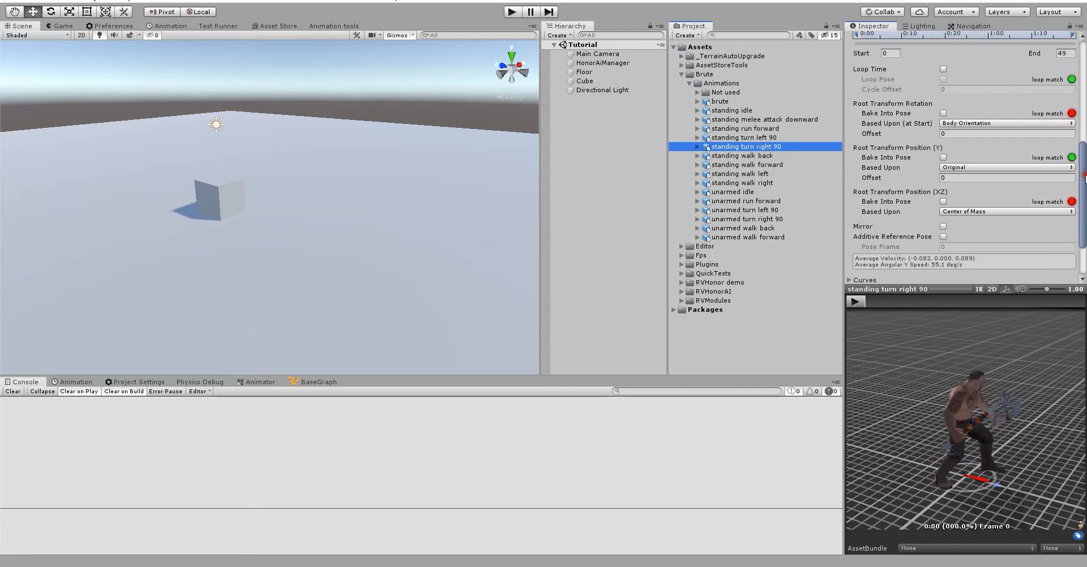
click(943, 74)
click(742, 155)
click(530, 301)
click(943, 74)
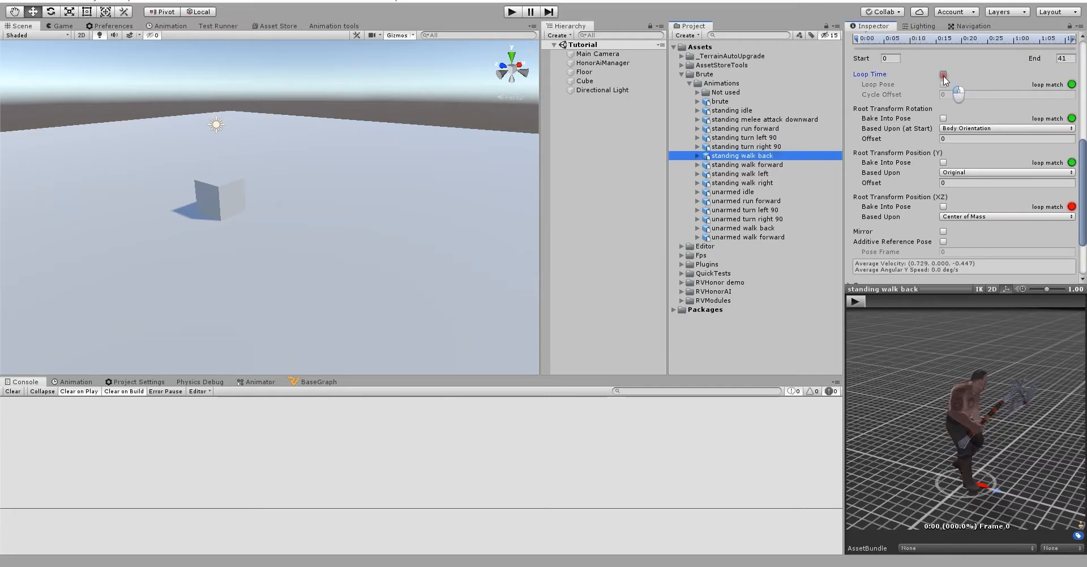
Enable Loop Time on the standing walk forward, standing walk left and standing walk right clips, applying the pending import settings between models
click(747, 165)
click(531, 301)
click(943, 74)
click(739, 174)
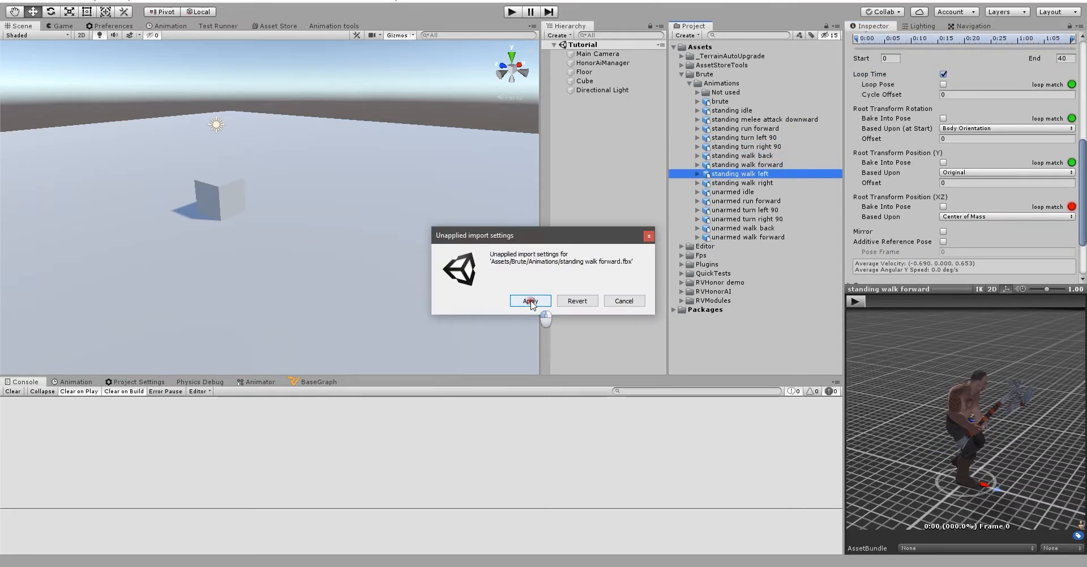
click(531, 301)
click(943, 75)
click(741, 183)
click(531, 301)
click(943, 74)
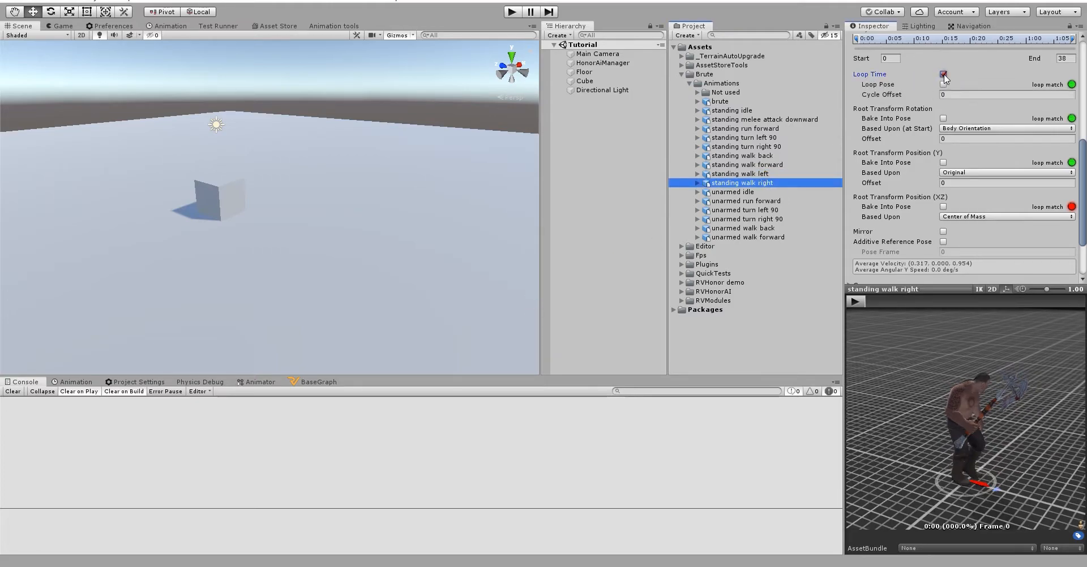
Enable Loop Time on the unarmed idle and unarmed run forward clips, applying the pending import settings between models
click(764, 192)
click(530, 301)
click(943, 95)
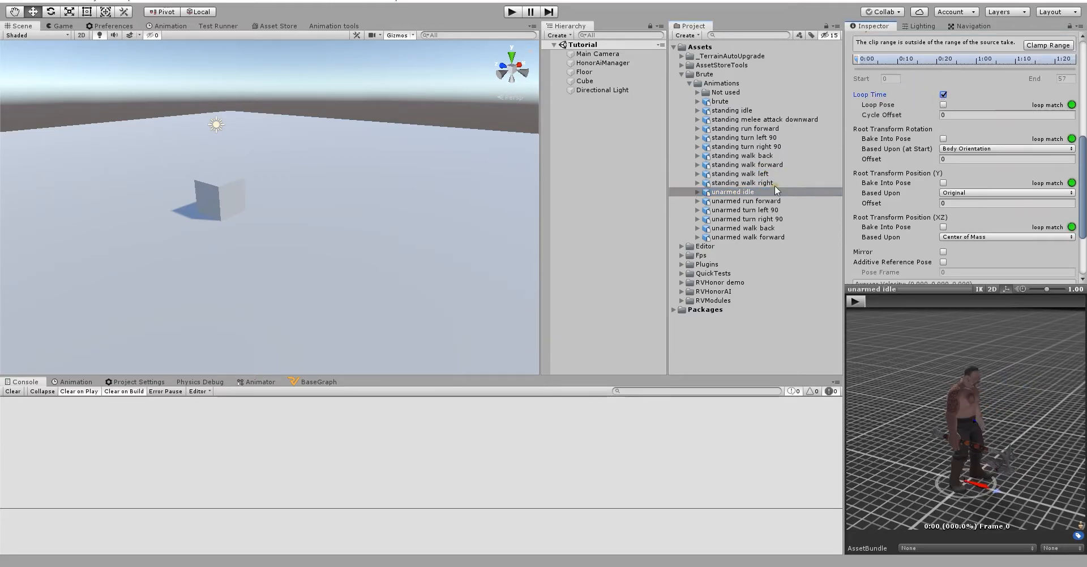
click(775, 201)
click(530, 301)
click(943, 74)
Enable Loop Time on the unarmed turn left 90 and unarmed turn right 90 clips, applying the pending import settings between models
click(764, 210)
click(530, 301)
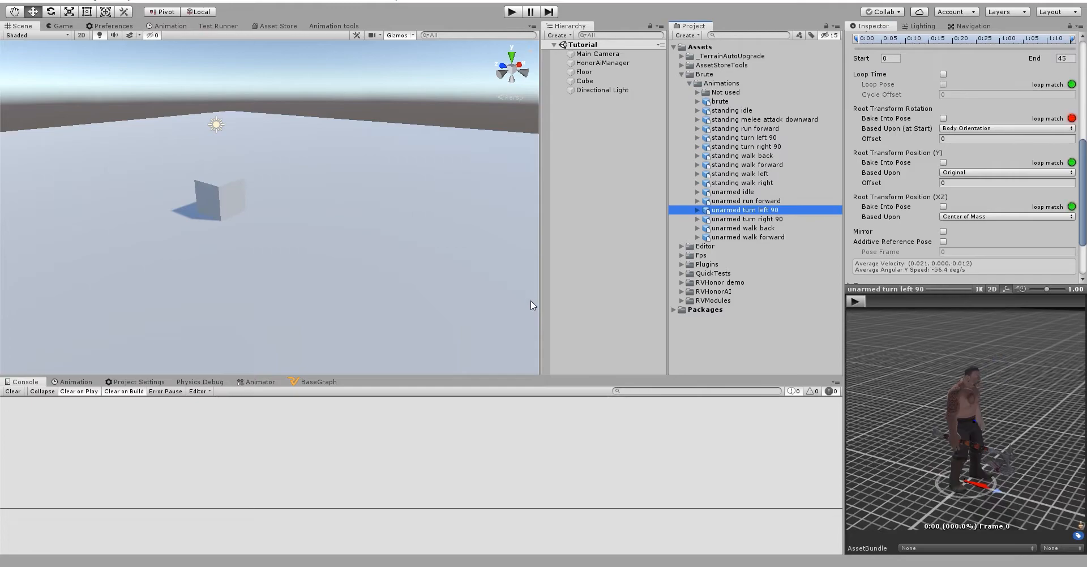
click(943, 74)
click(747, 219)
click(530, 301)
click(943, 75)
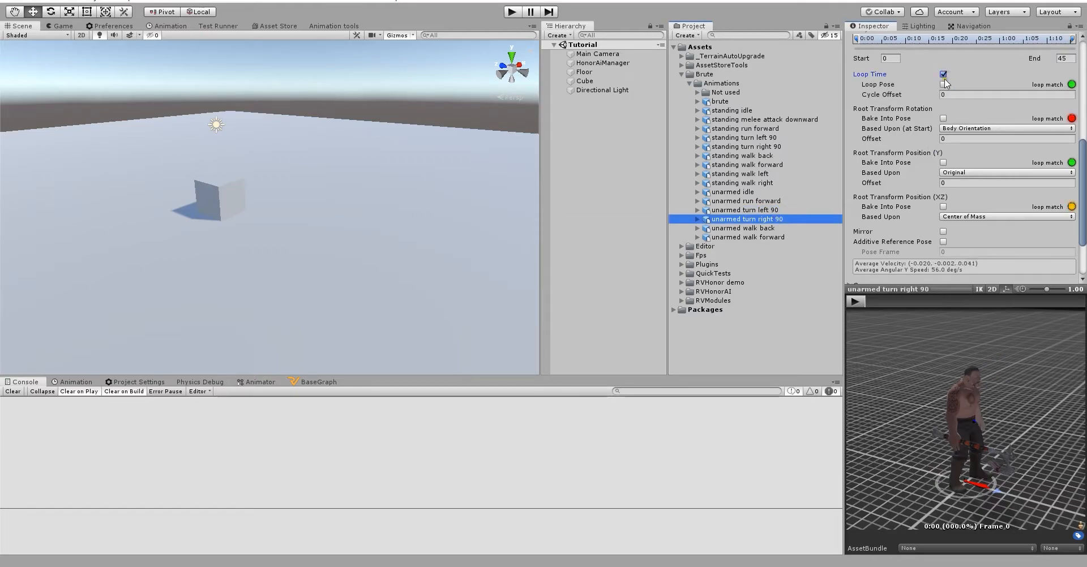
Enable Loop Time on the unarmed walk back and unarmed walk forward clips and apply their import settings
click(742, 228)
click(530, 301)
click(943, 74)
click(747, 237)
click(531, 301)
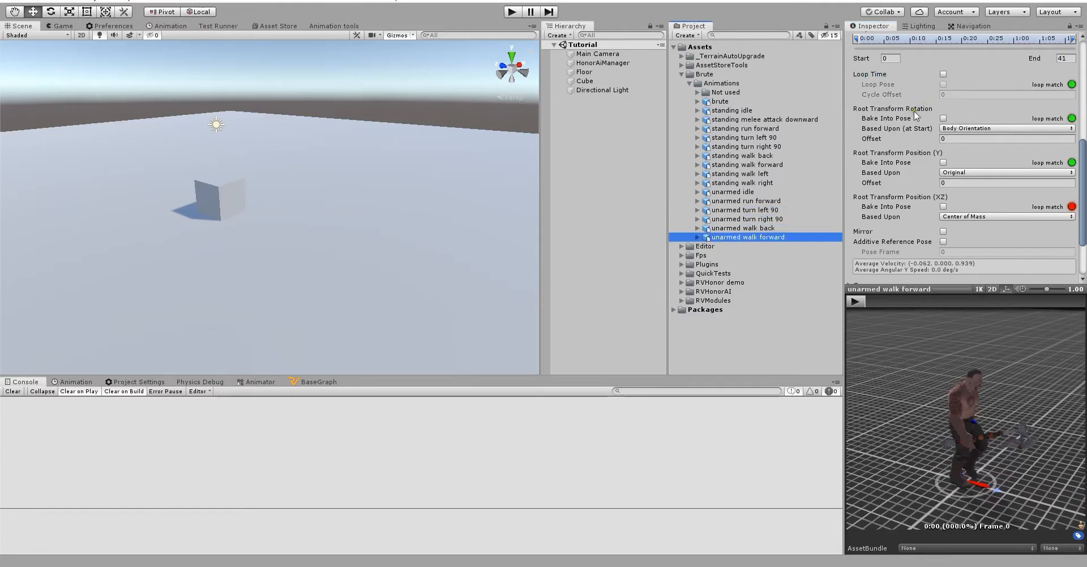
click(943, 74)
scroll(1040, 242, down, 3)
click(1063, 276)
Bake standing idle's root rotation, Y and XZ positions into the pose, base the rotation on Original, and apply the settings
drag(1083, 221, 1085, 198)
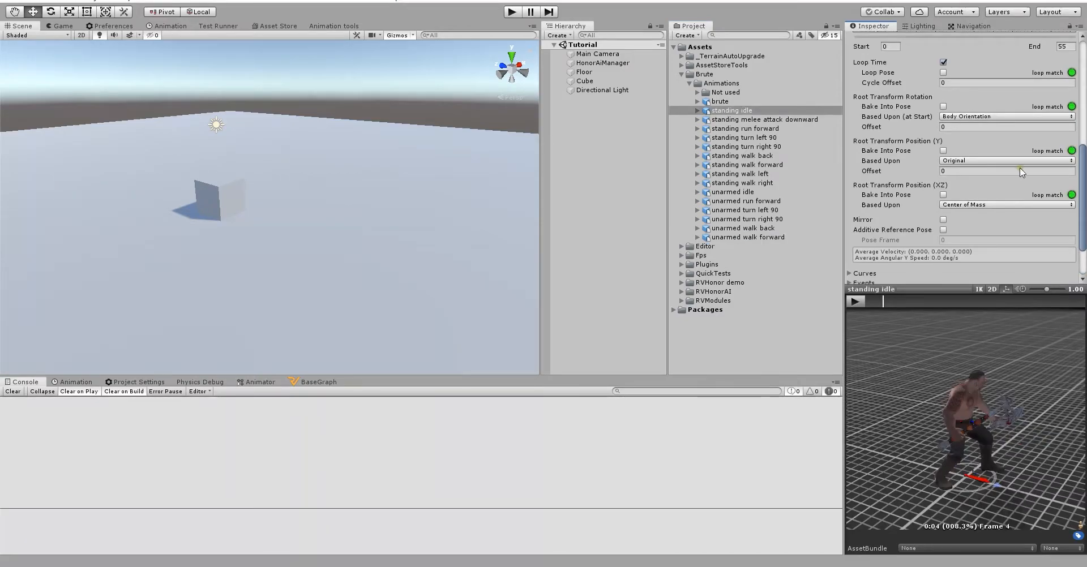
click(943, 107)
click(958, 117)
click(971, 138)
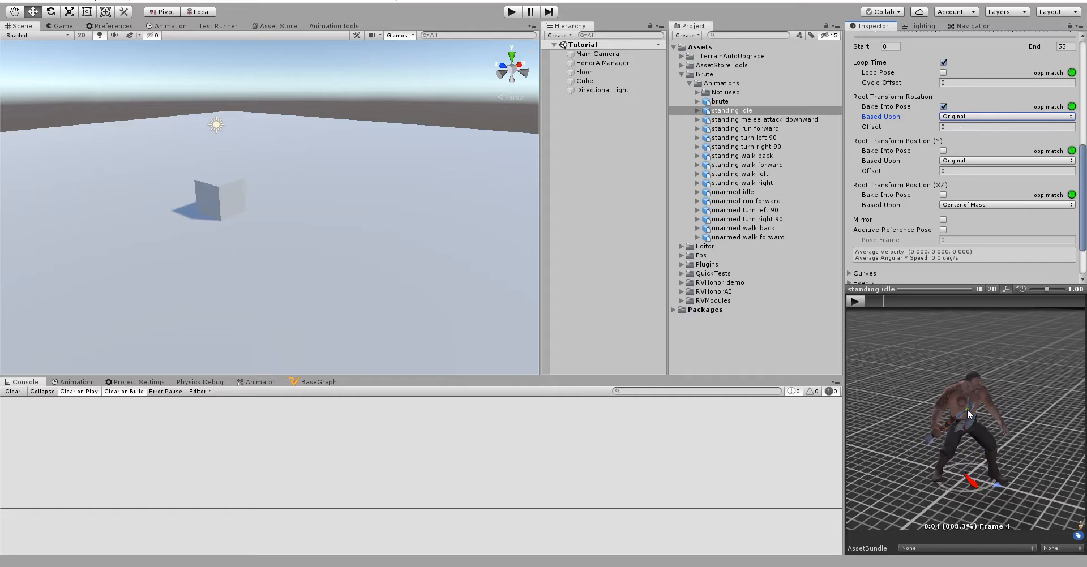
click(856, 301)
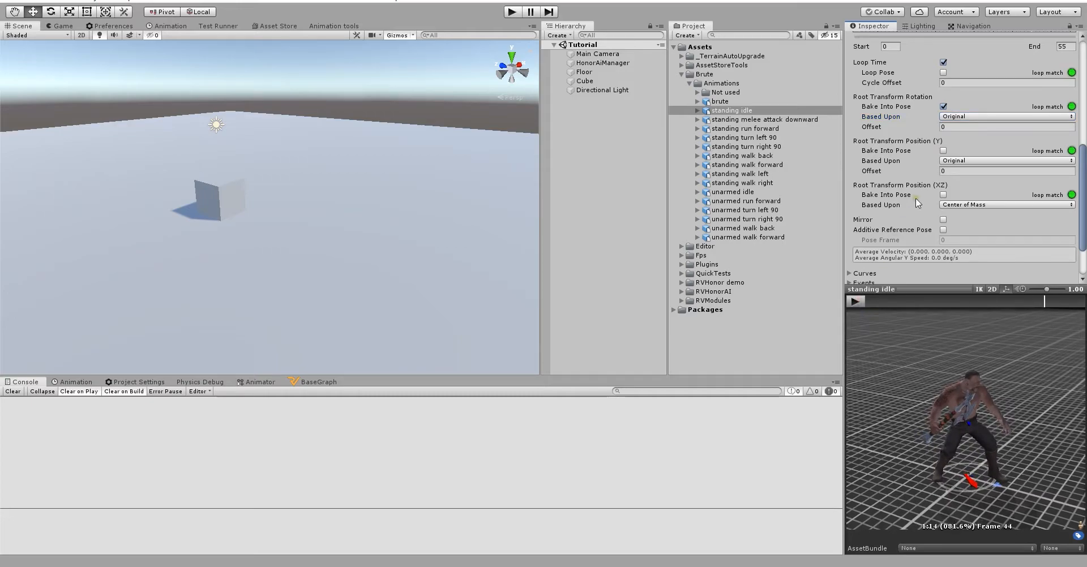
click(943, 151)
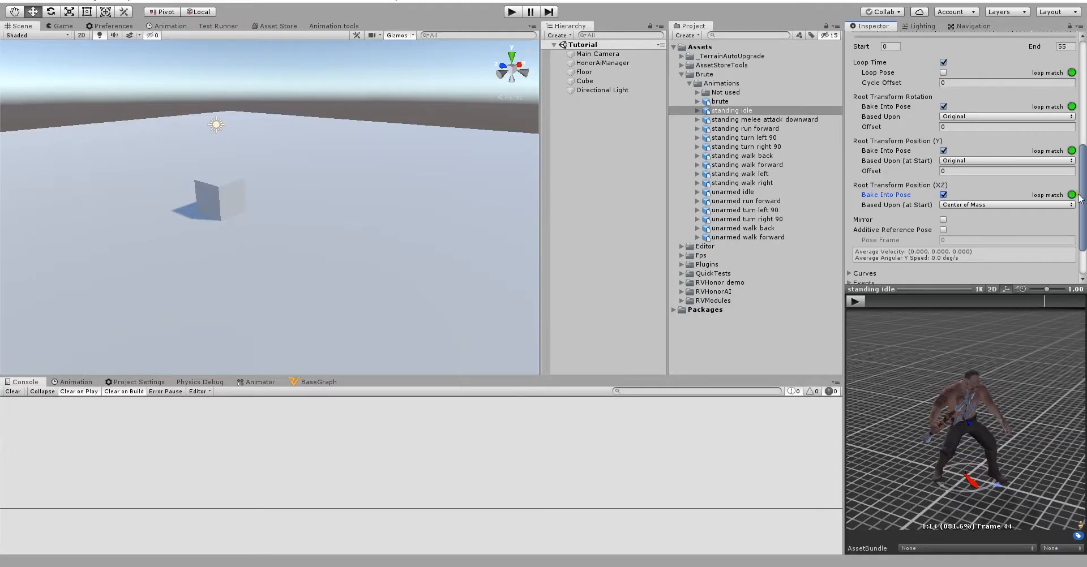
scroll(1083, 224, down, 3)
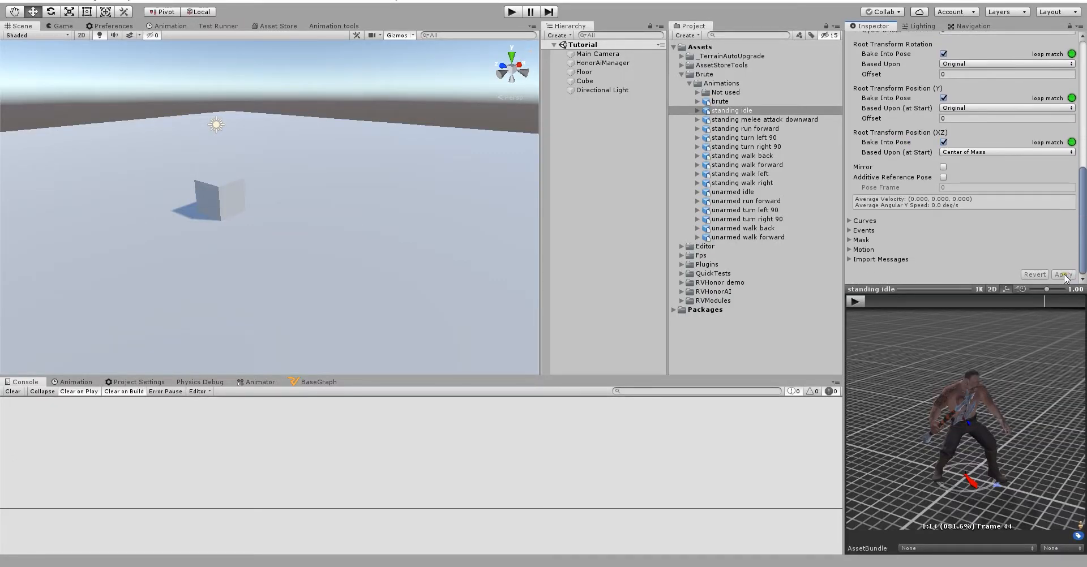
Preview the standing melee attack downward clip, base its root rotation on Original and bake that rotation into the pose
click(747, 120)
click(857, 300)
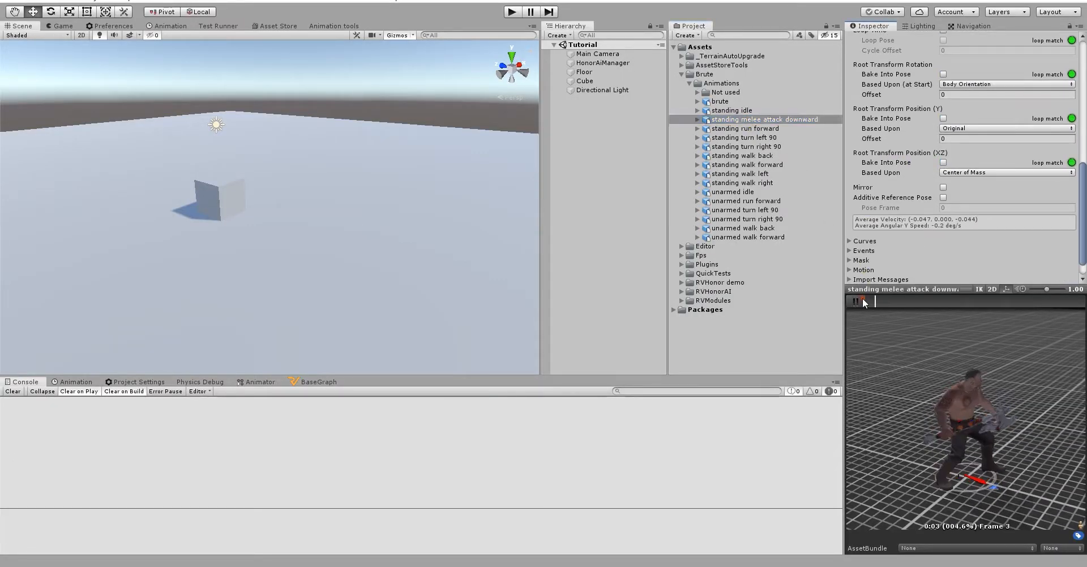
drag(1085, 226, 1084, 219)
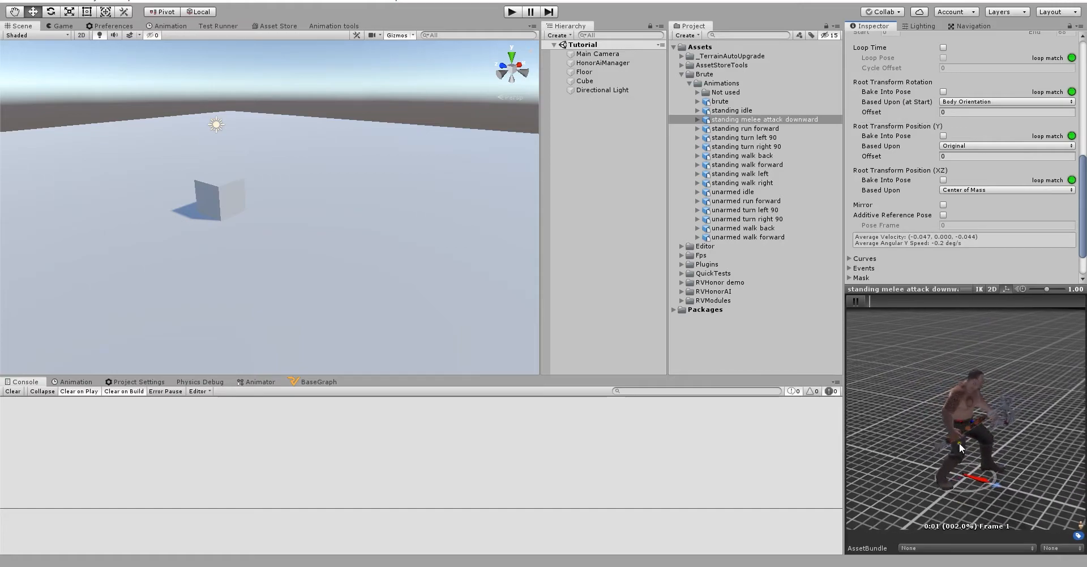
click(961, 105)
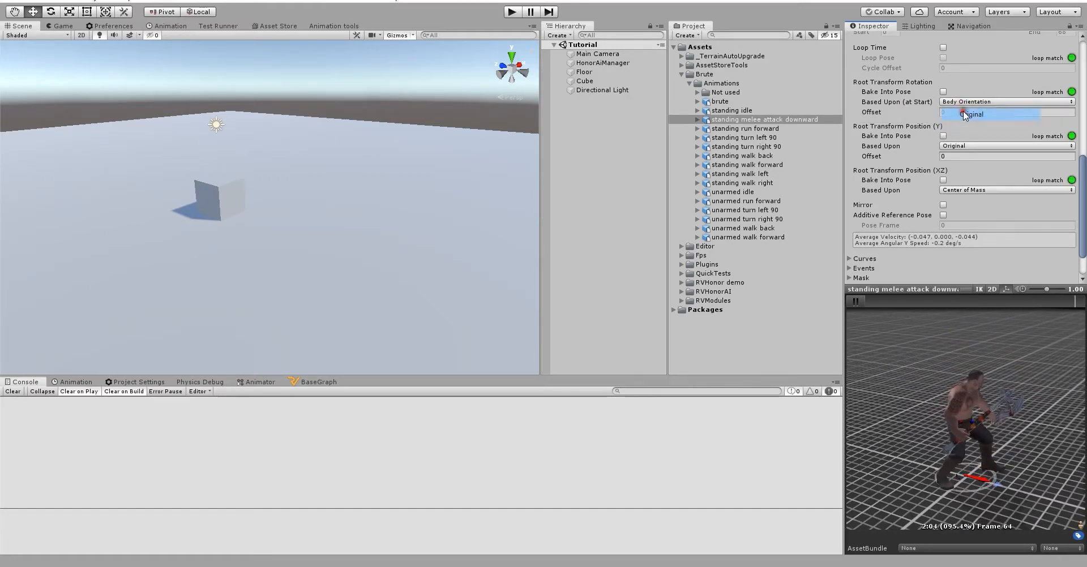
click(962, 111)
click(943, 91)
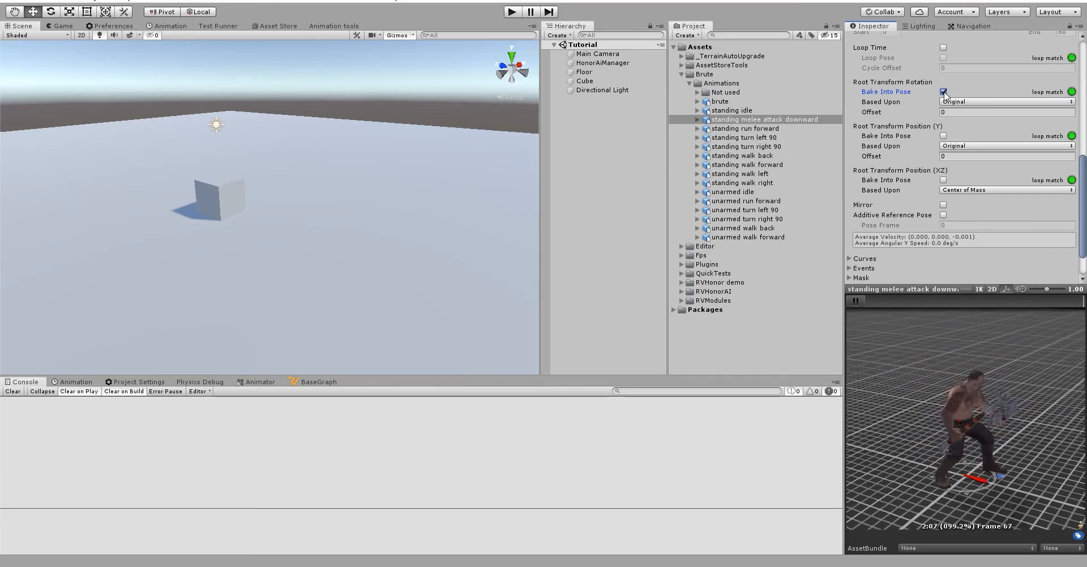
Bake the melee attack clip's root Y and XZ positions into the pose and apply the import settings
click(943, 136)
click(943, 180)
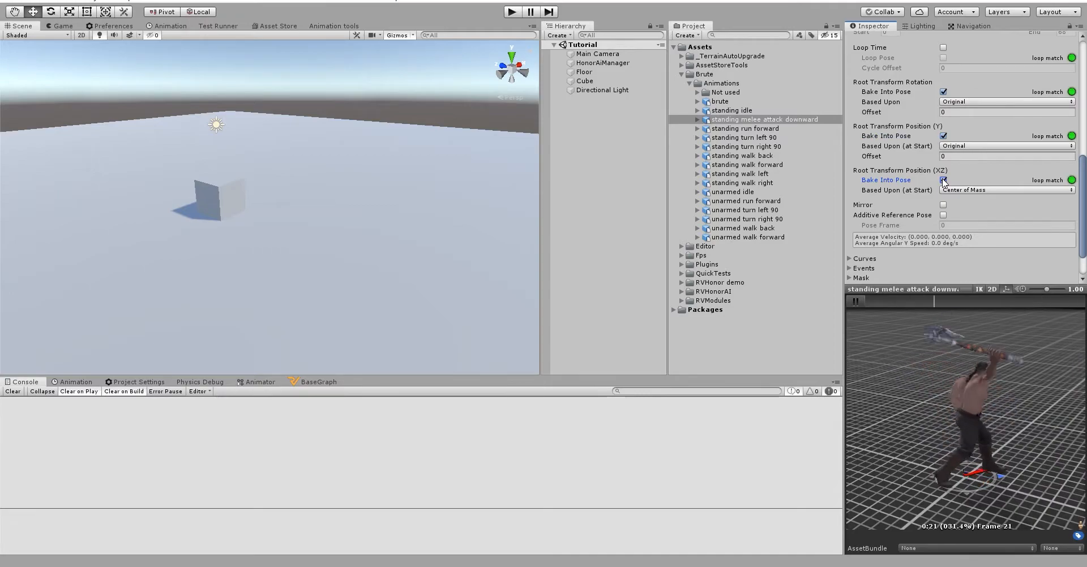
scroll(997, 209, down, 2)
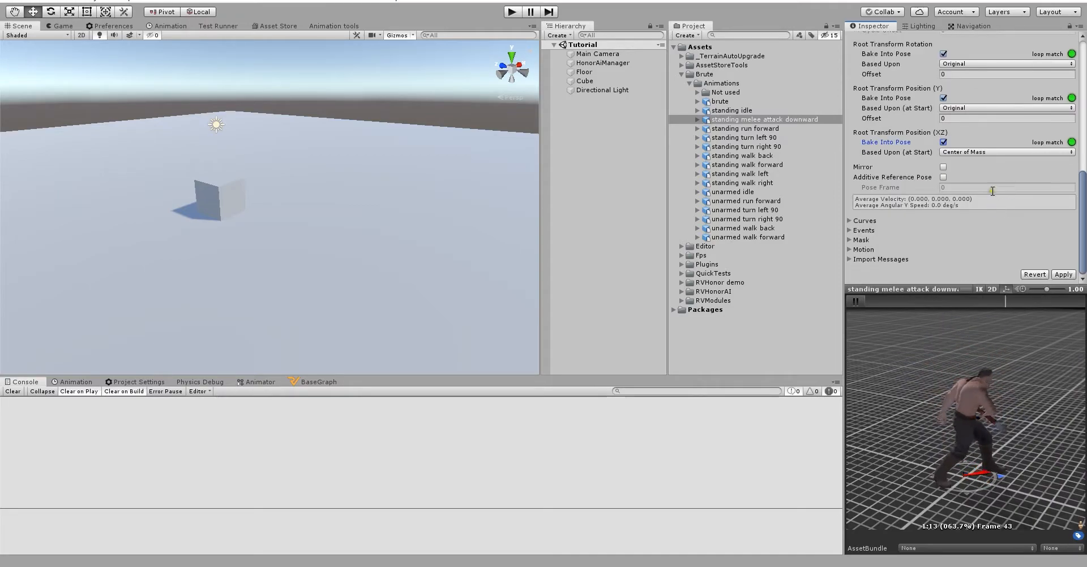
click(1063, 275)
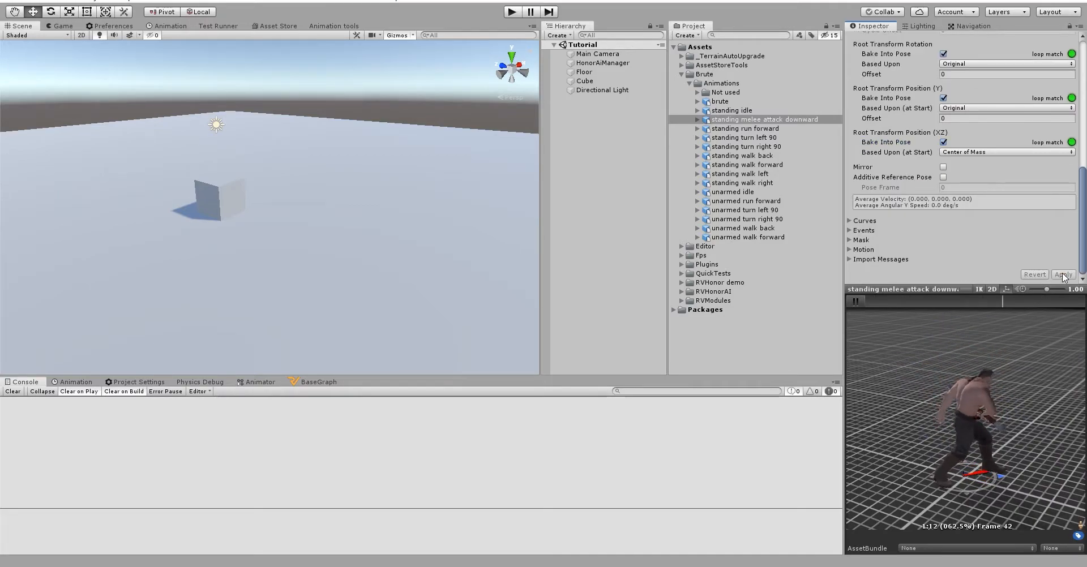
Bake standing run forward's root rotation, based on Original, and its Y position into the pose, preview it, and apply the settings
click(783, 128)
drag(1084, 206, 1085, 193)
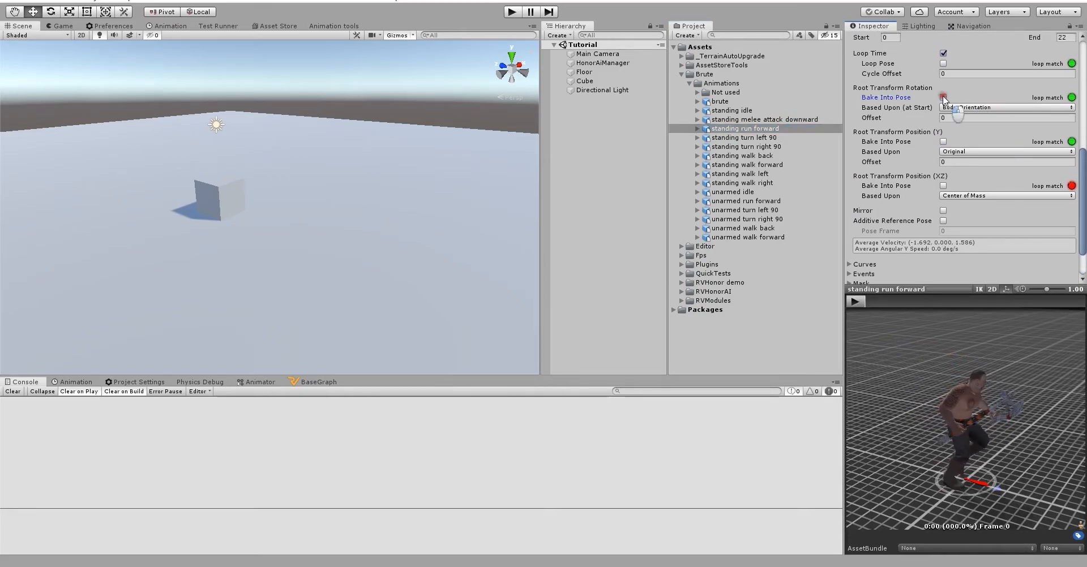
click(967, 107)
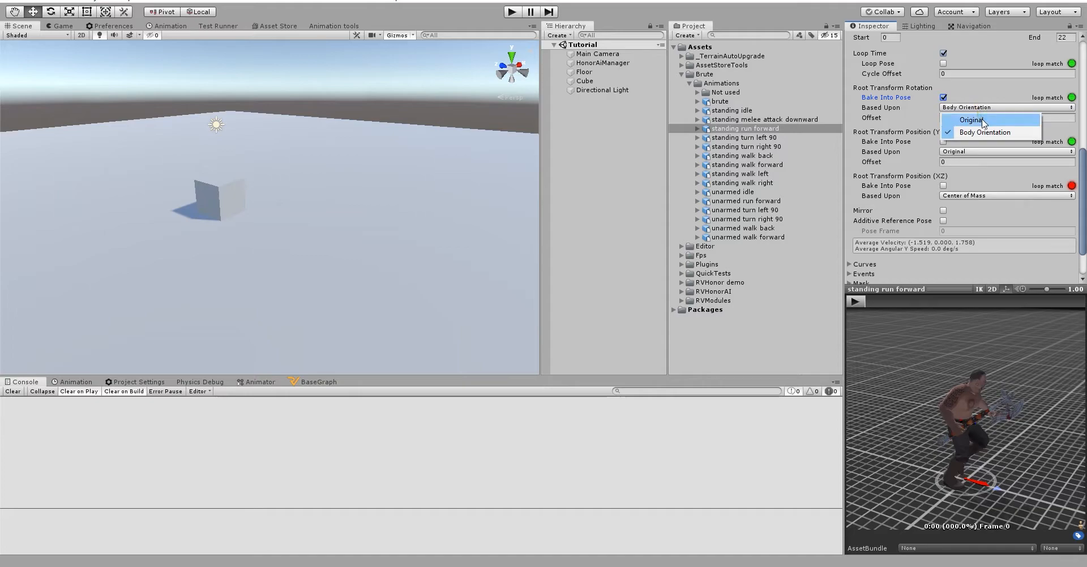
click(983, 121)
click(861, 301)
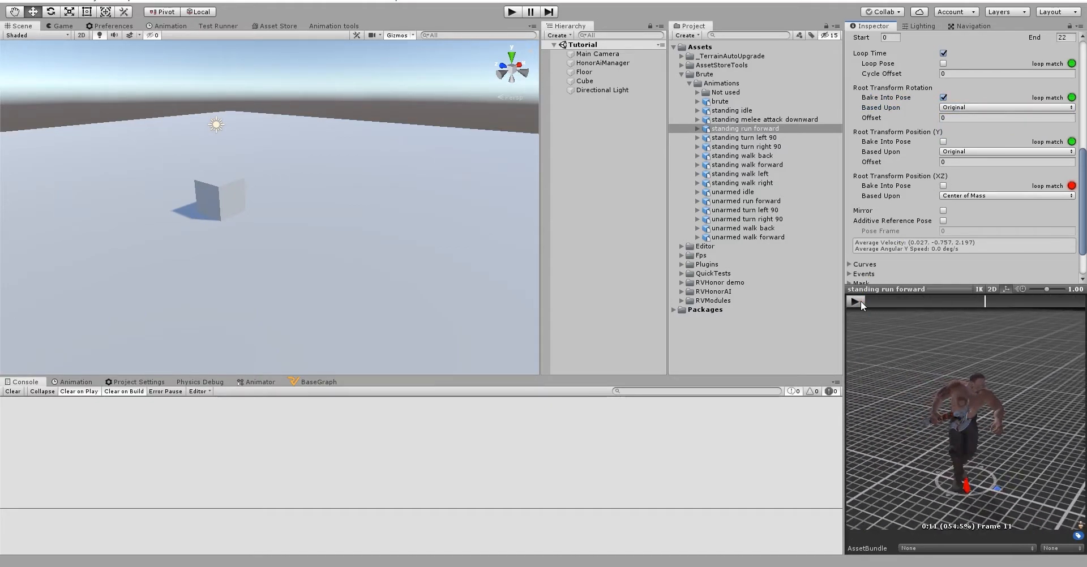
click(943, 142)
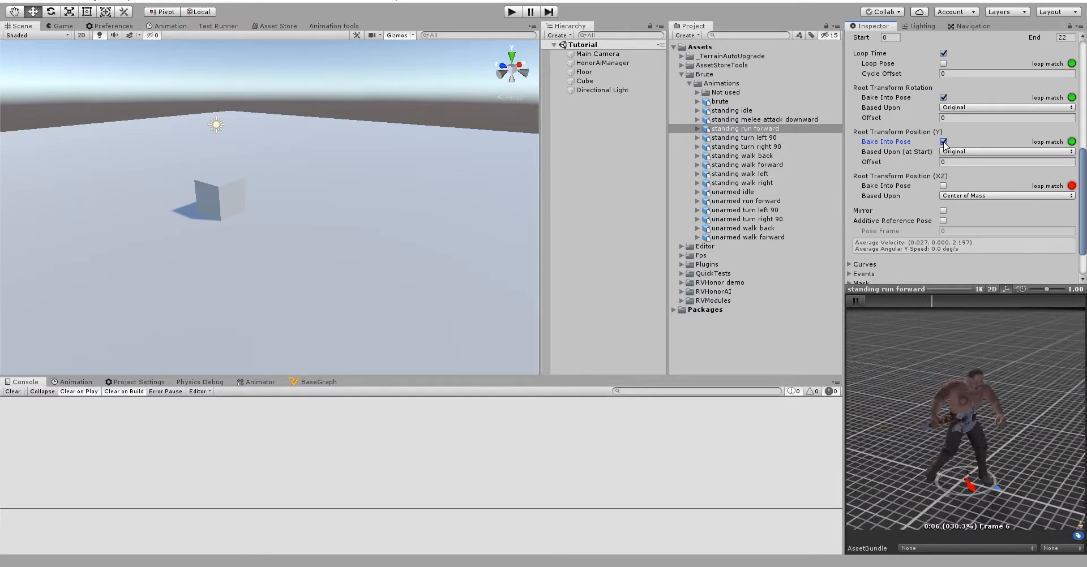
drag(1083, 182, 1083, 201)
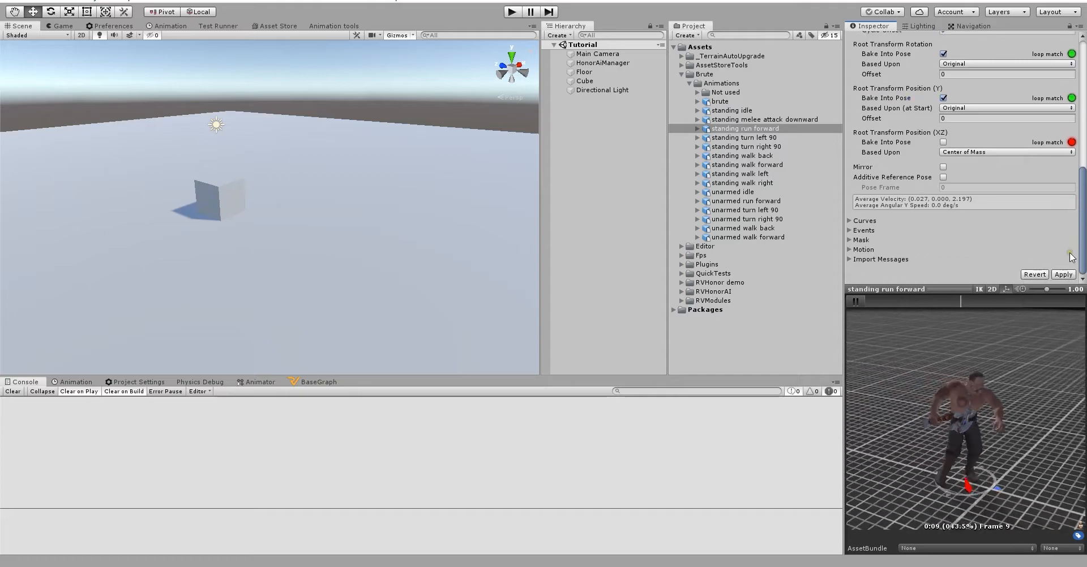
Base standing turn left 90's root rotation on Original, bake its Y position into the pose, and preview the clip
click(801, 138)
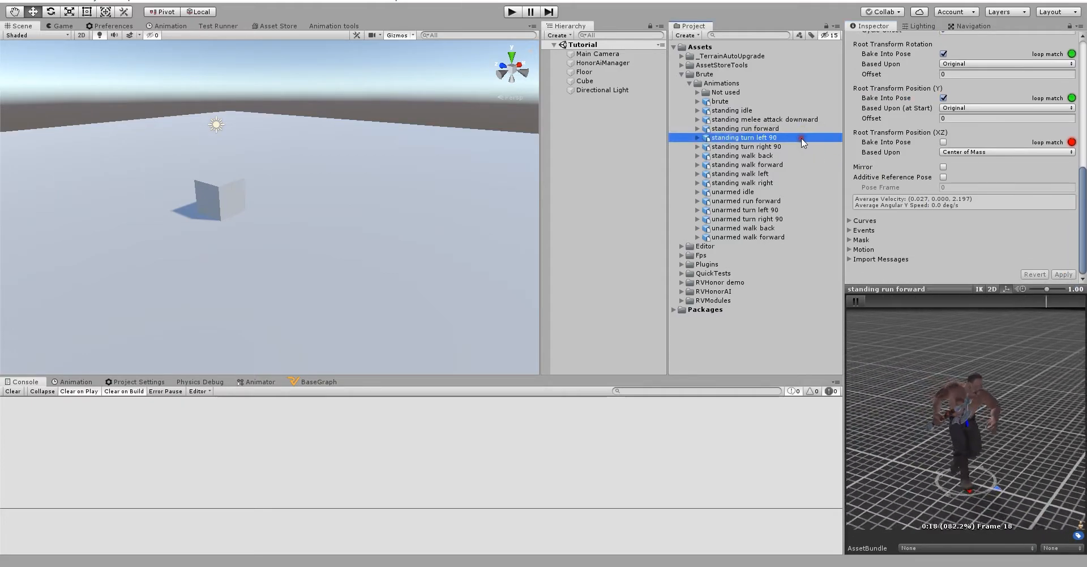
click(862, 300)
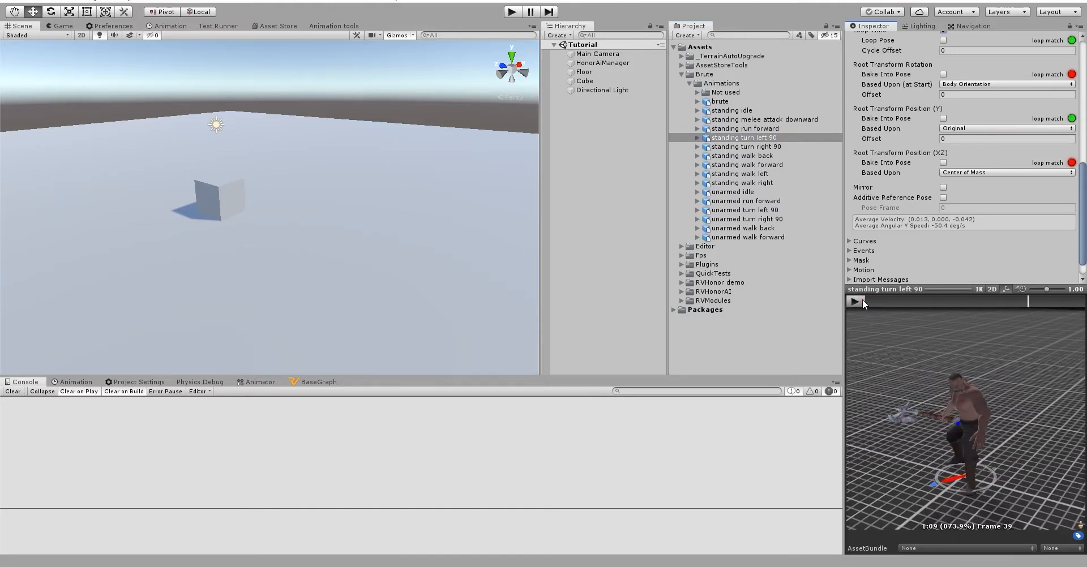
click(1000, 84)
click(956, 92)
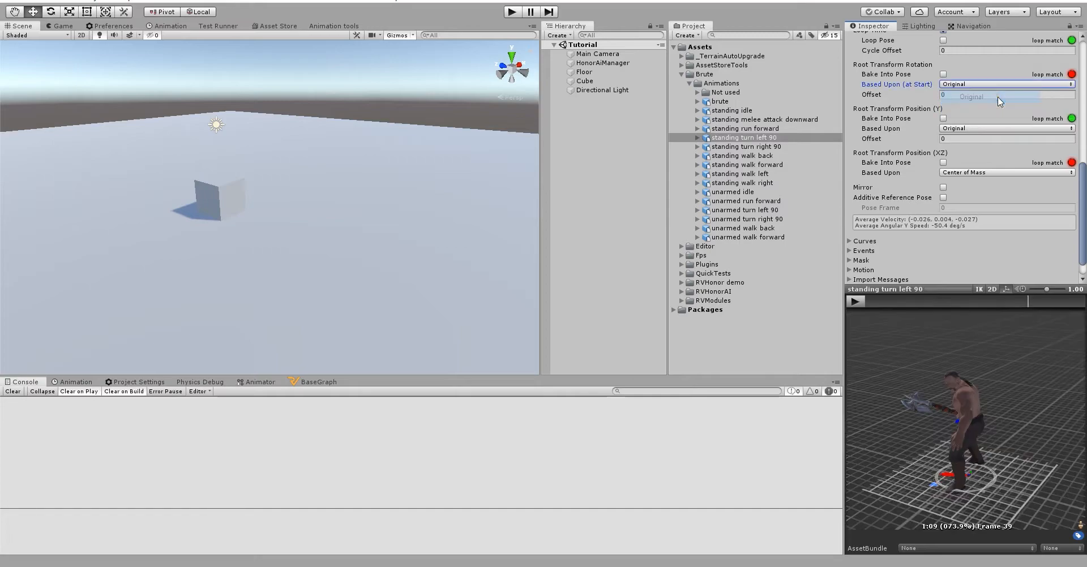
click(943, 119)
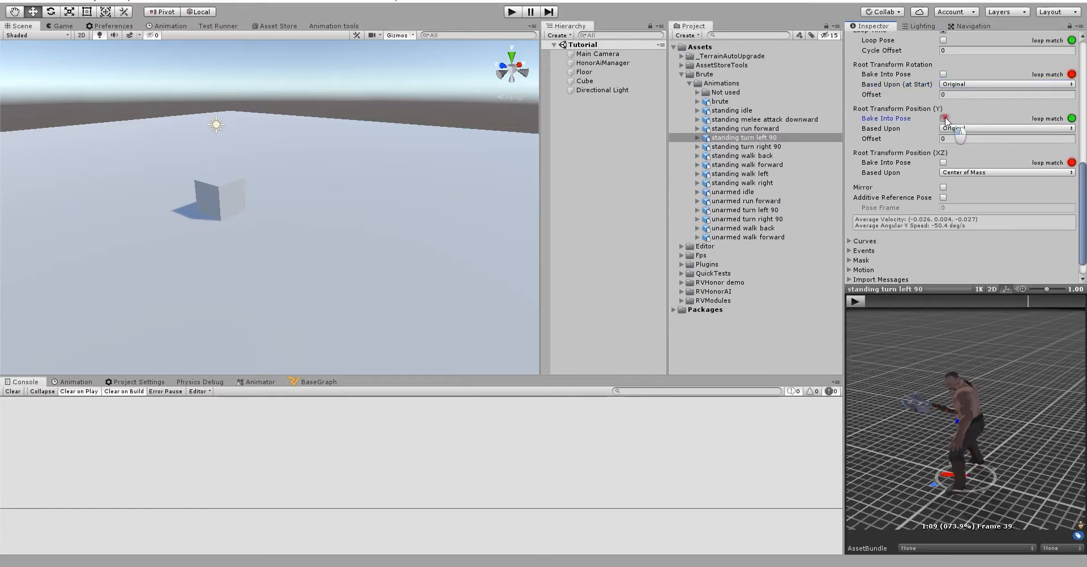
click(855, 302)
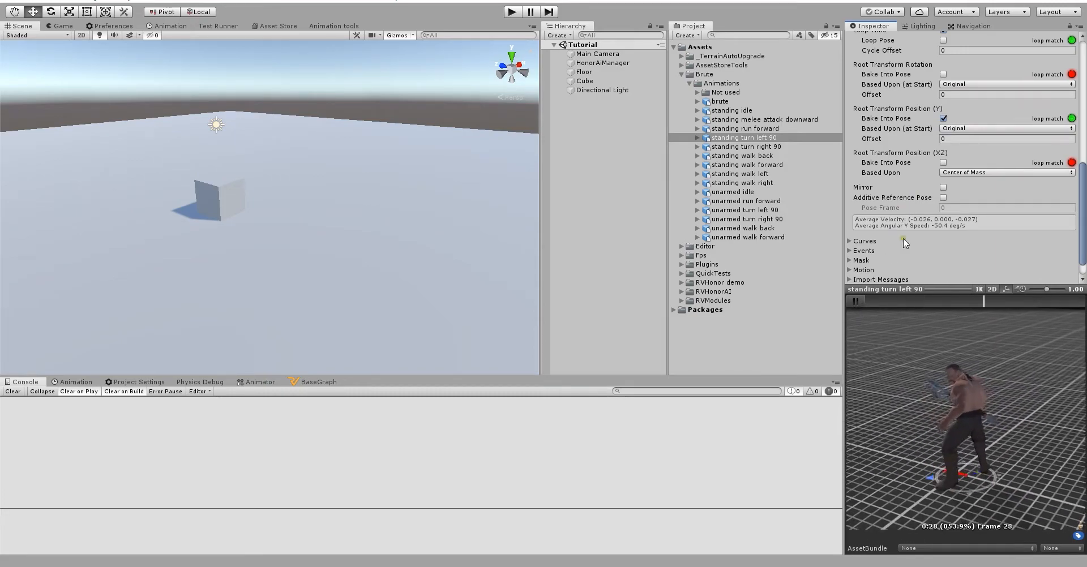
Bake standing turn left 90's root XZ position into the pose, enable Loop Pose, and apply the import settings
click(943, 163)
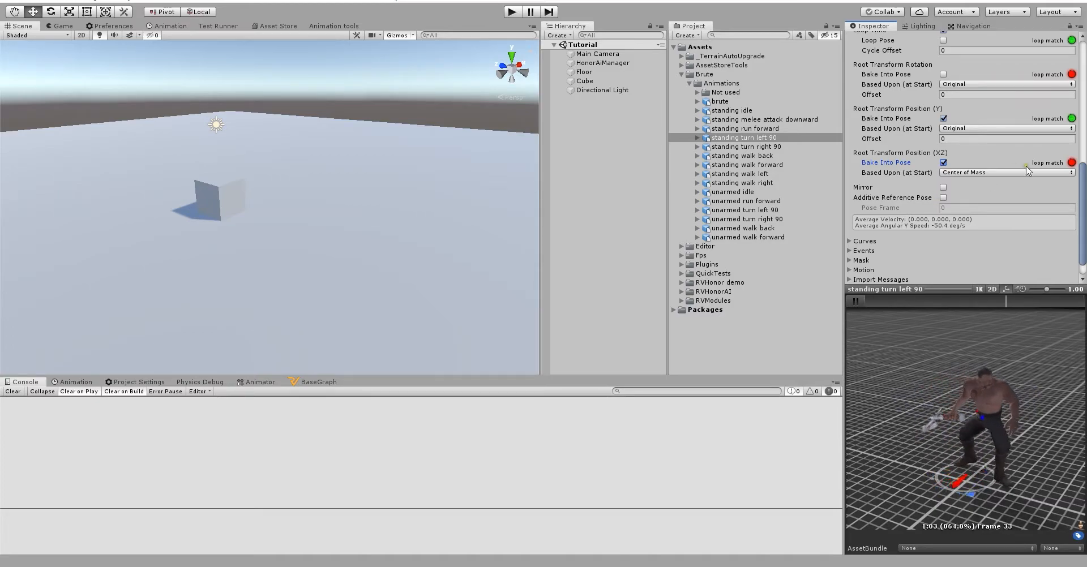
scroll(1051, 180, up, 3)
click(943, 142)
scroll(1012, 180, down, 3)
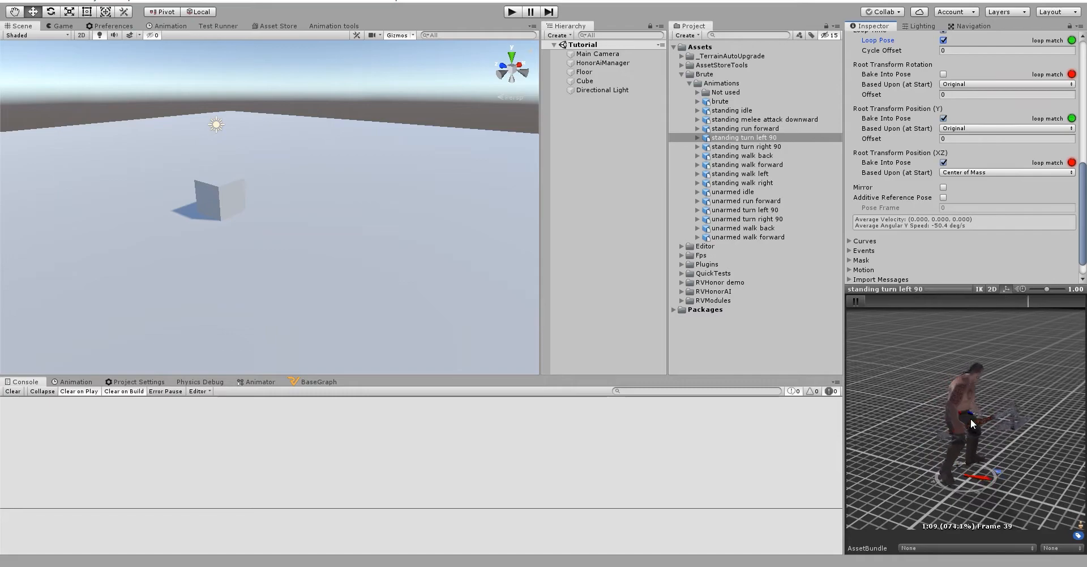
scroll(1035, 244, down, 1)
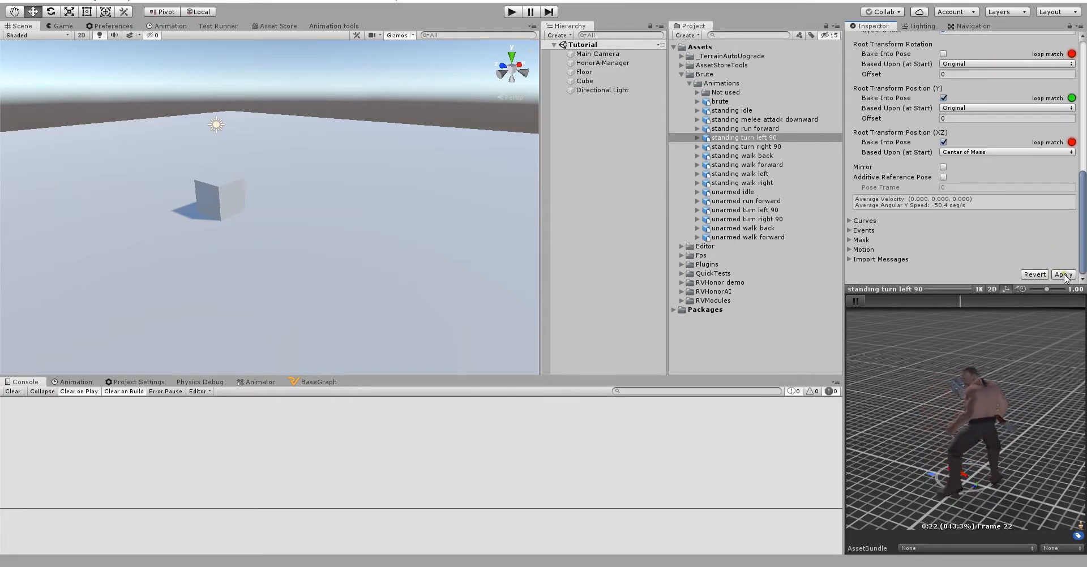
Enable Loop Pose for standing turn right 90 and base its root transform rotation on Original
click(793, 148)
scroll(998, 152, up, 5)
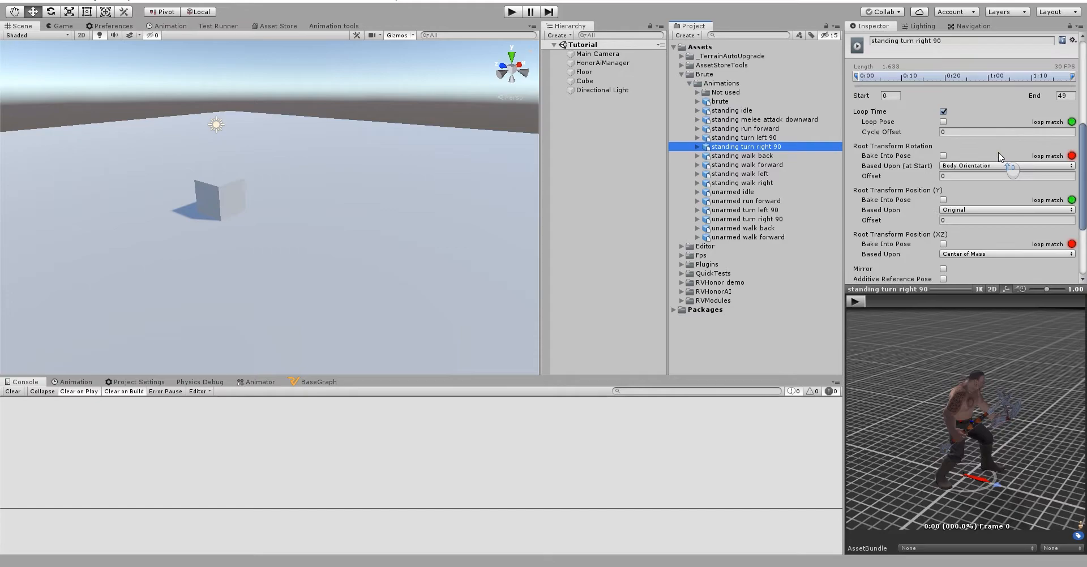
click(943, 122)
scroll(1085, 161, down, 3)
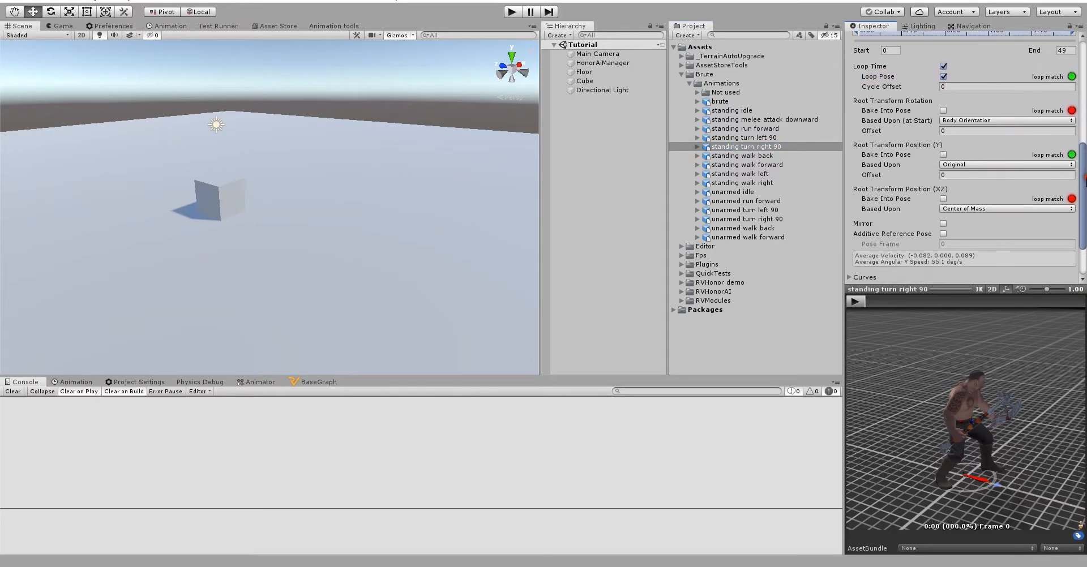
click(985, 118)
click(972, 130)
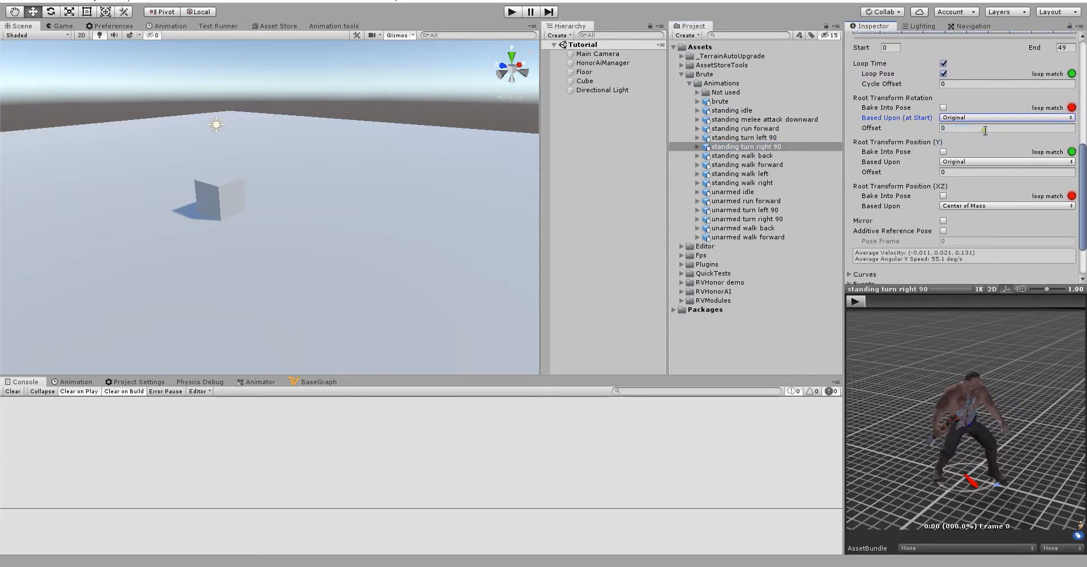
Bake standing turn right 90's root Y and XZ positions into the pose, preview the clip, and apply the import settings
click(943, 152)
click(944, 196)
click(856, 302)
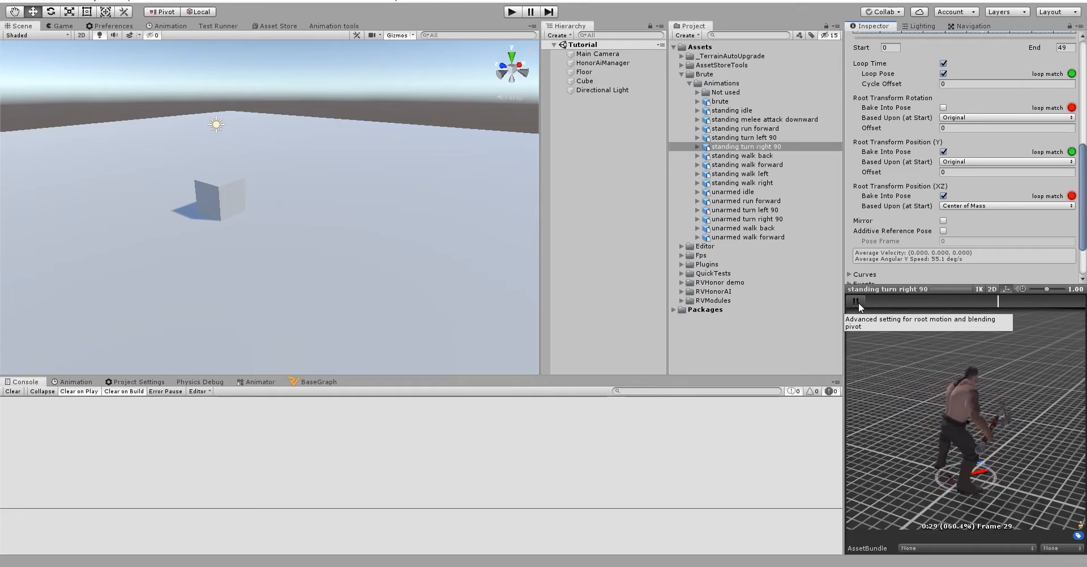
click(857, 303)
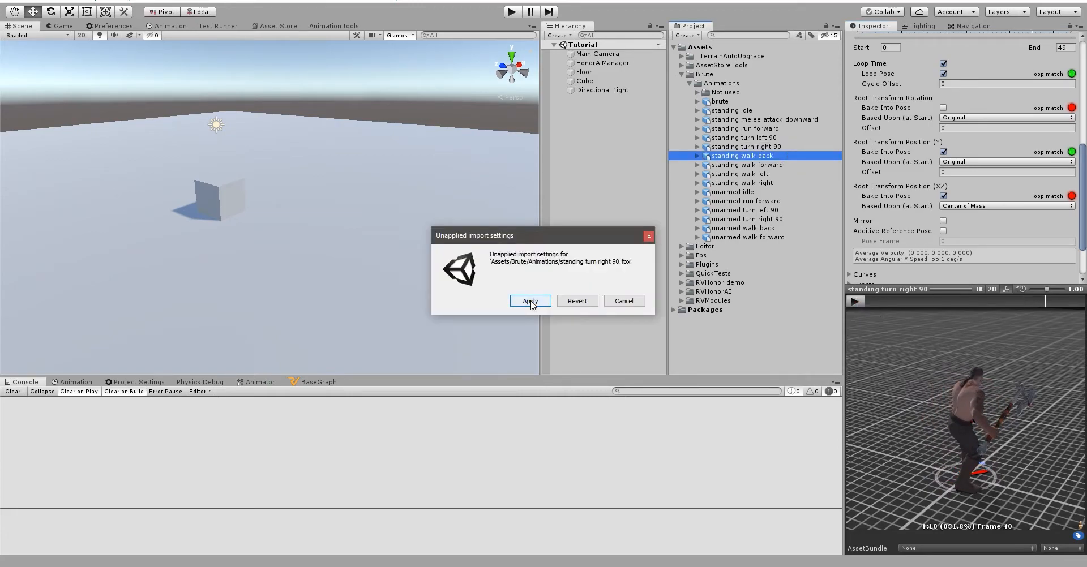
click(530, 302)
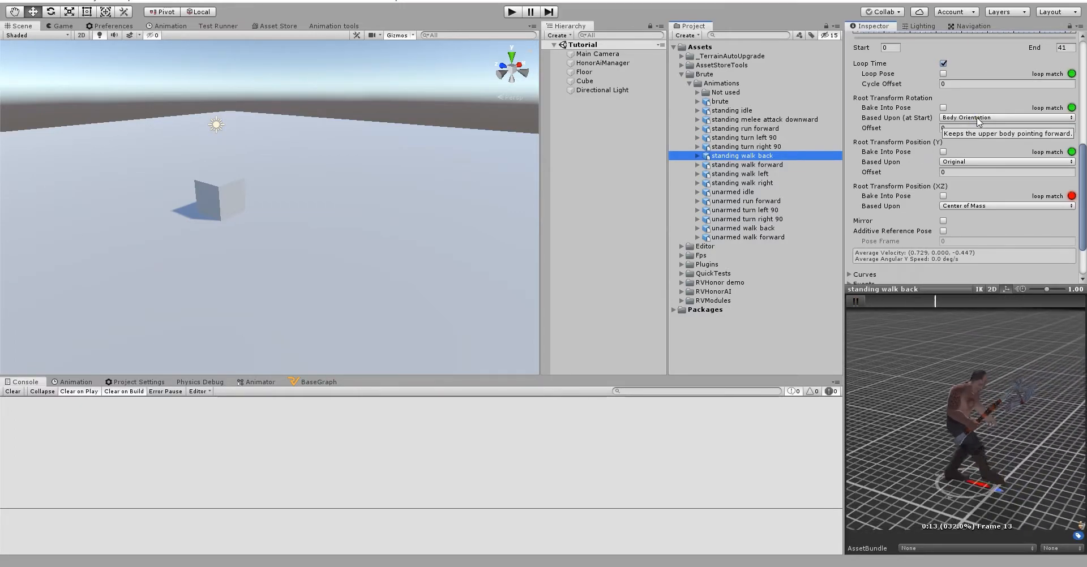
Bake standing walk back's root rotation, based on Original, and its Y position into the pose, and apply the settings
click(978, 119)
click(975, 126)
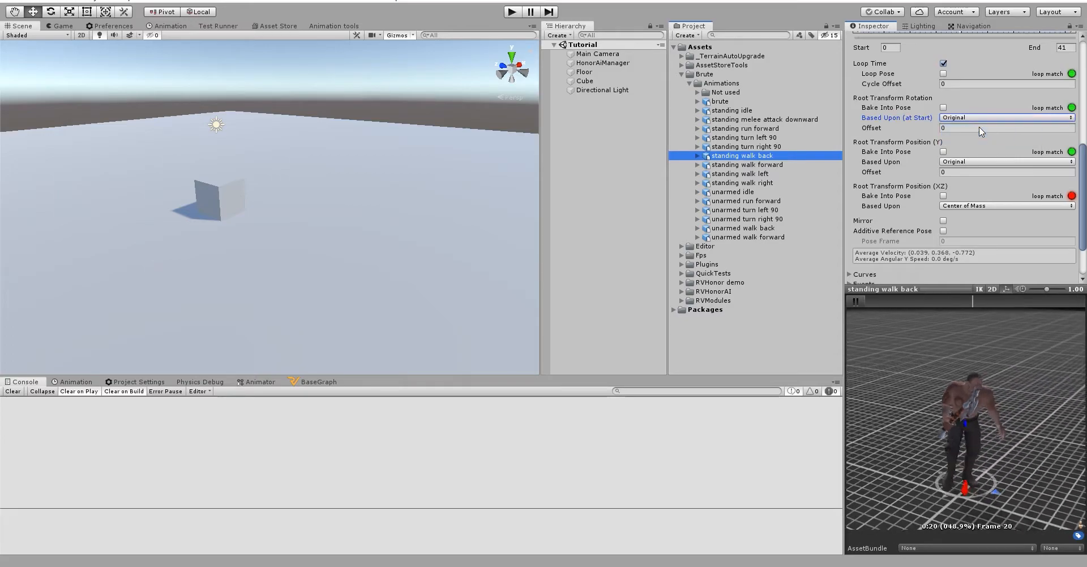
click(943, 108)
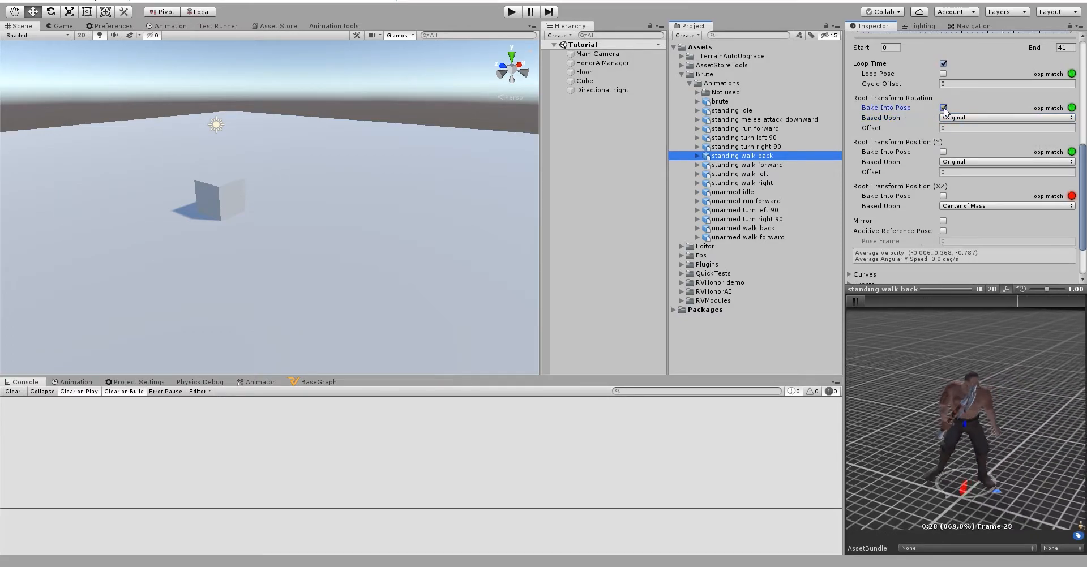
click(943, 152)
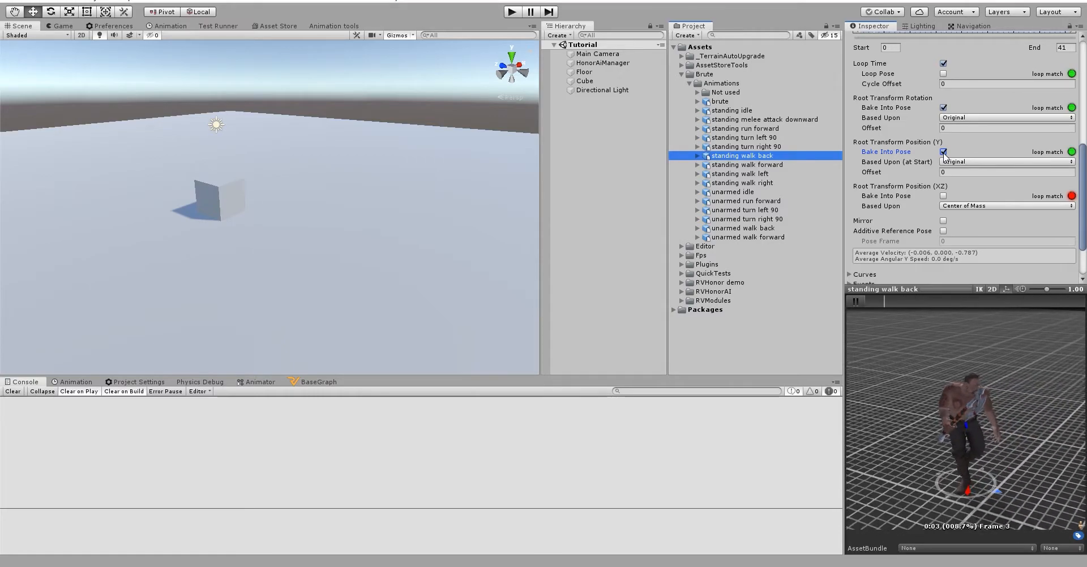
scroll(1030, 225, down, 3)
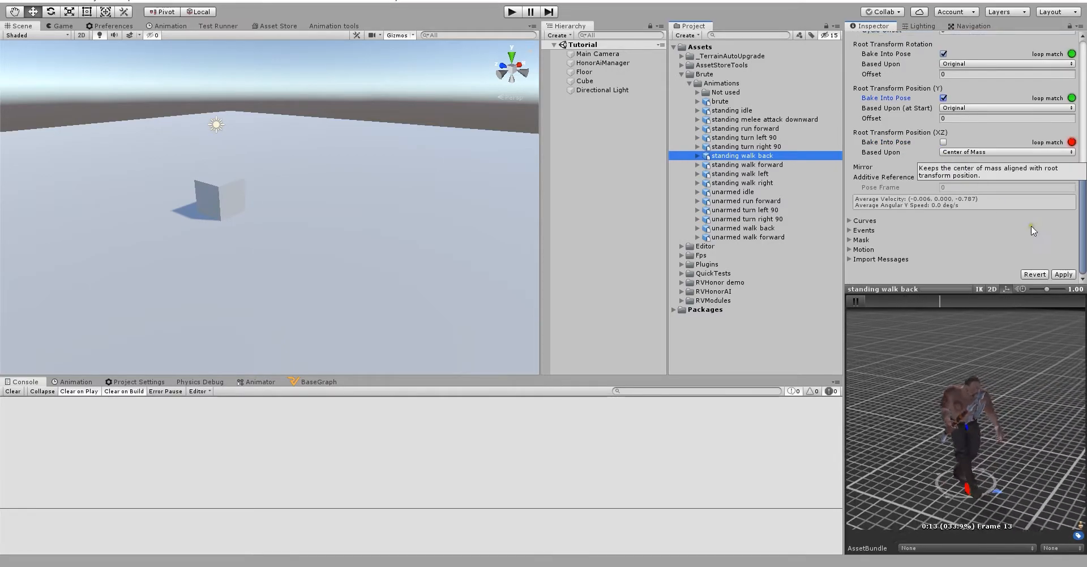
click(1062, 274)
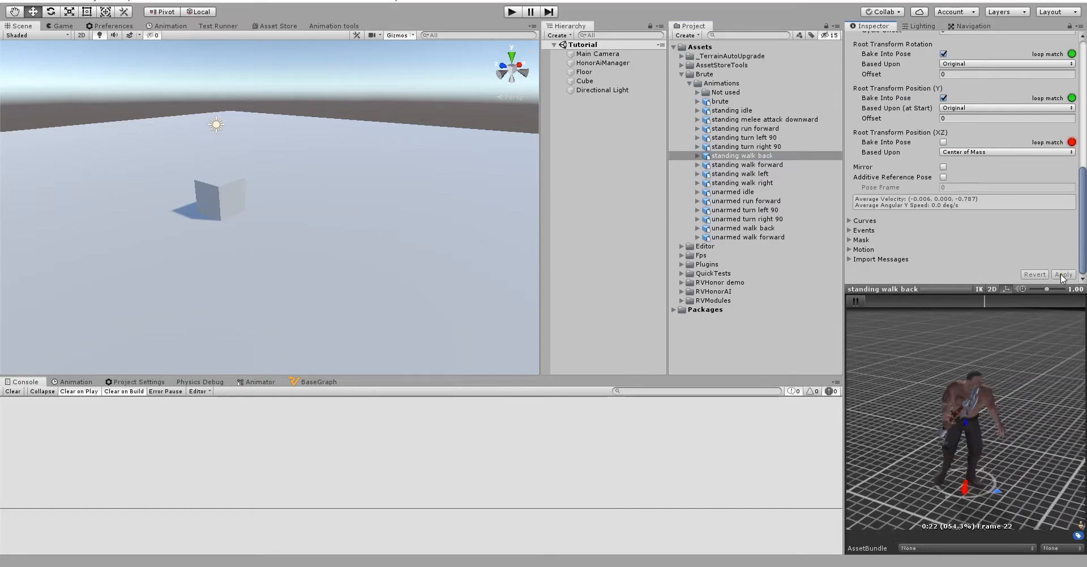
Bake standing walk forward's root rotation, based on Original, and its root Y position into the pose
click(775, 166)
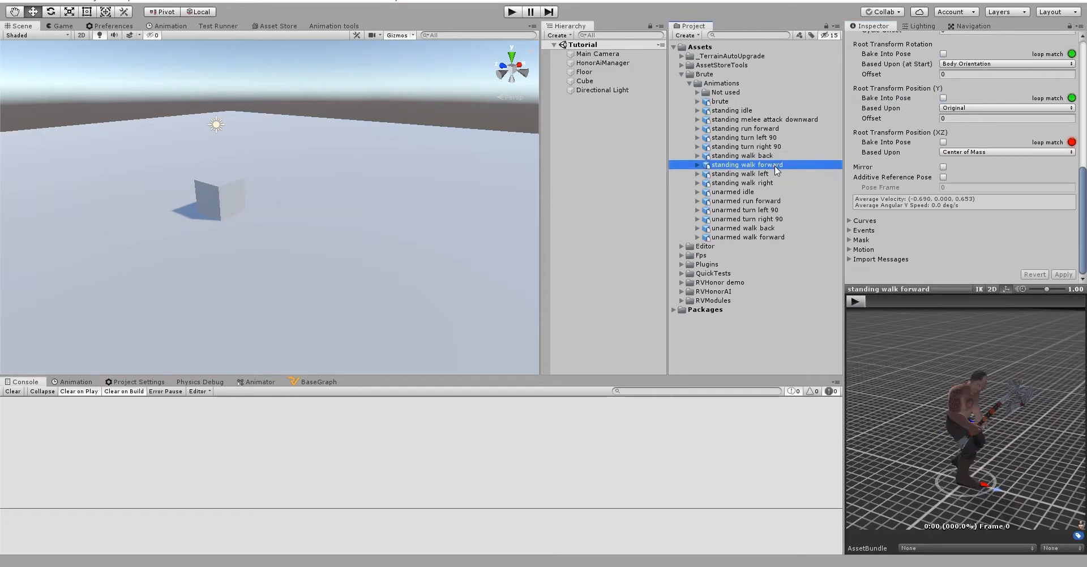
drag(1082, 218, 1083, 193)
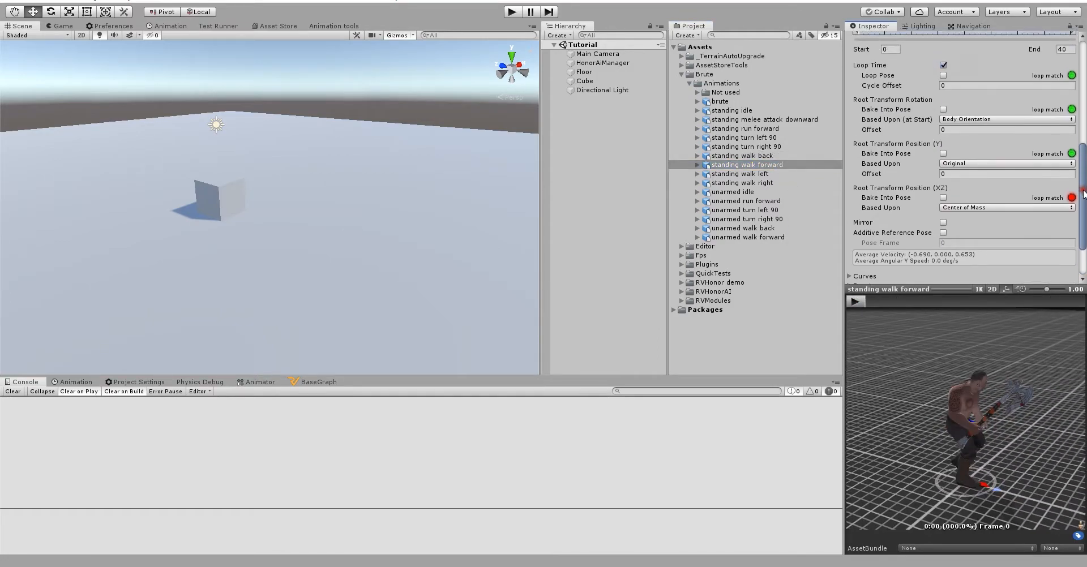
click(943, 109)
click(963, 120)
click(965, 132)
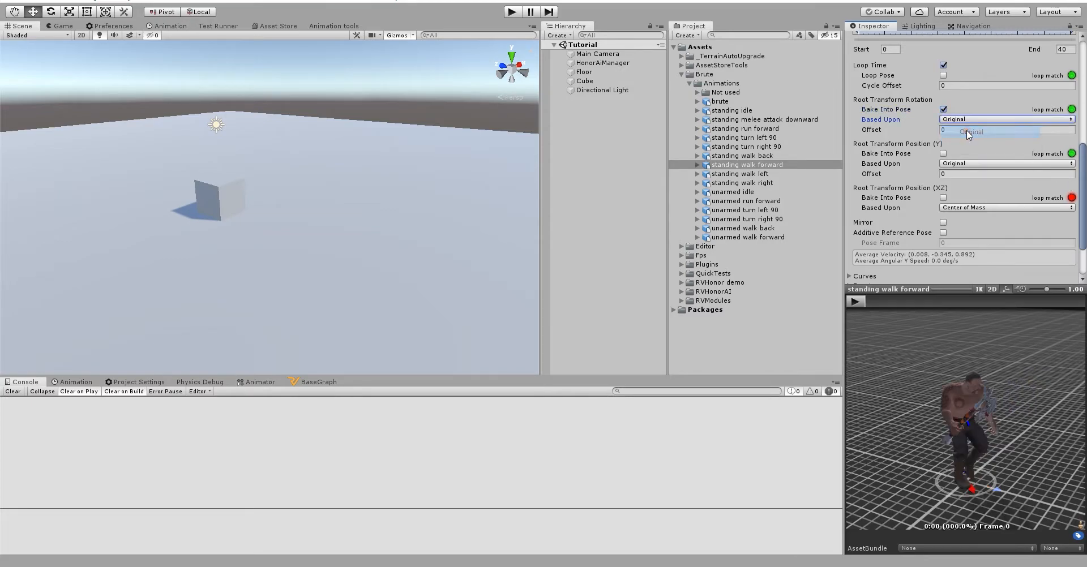
click(943, 153)
Preview the standing walk forward clip and apply its import settings
click(857, 303)
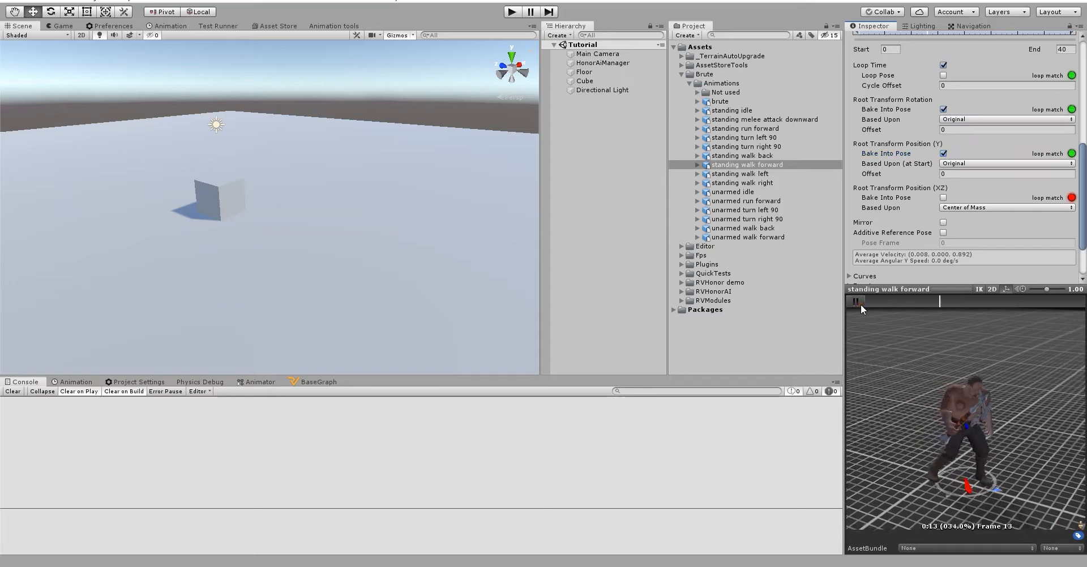
click(861, 304)
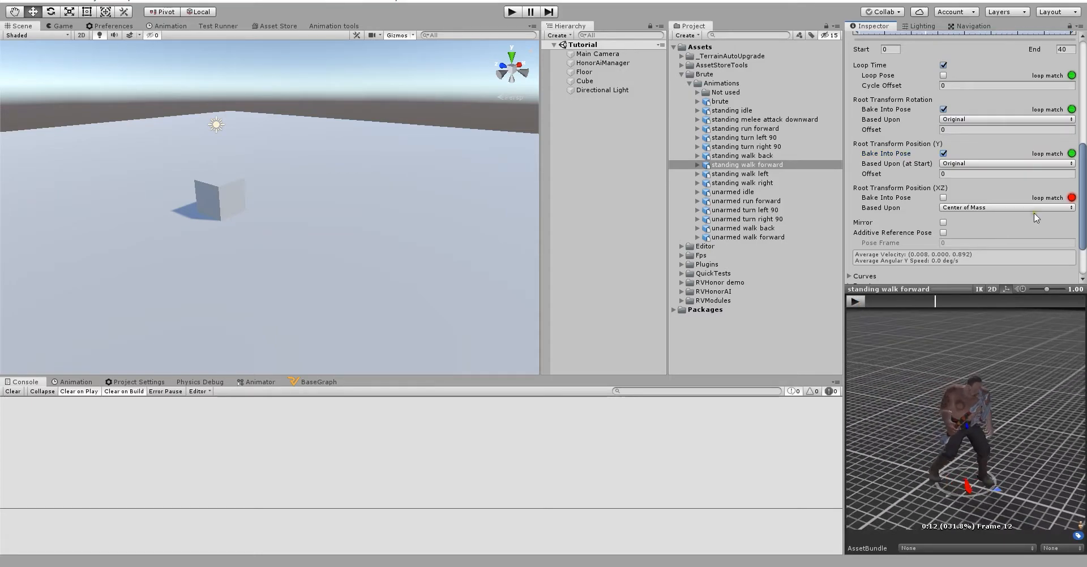
scroll(1076, 248, down, 3)
scroll(1075, 215, up, 3)
scroll(1075, 215, down, 3)
click(1064, 274)
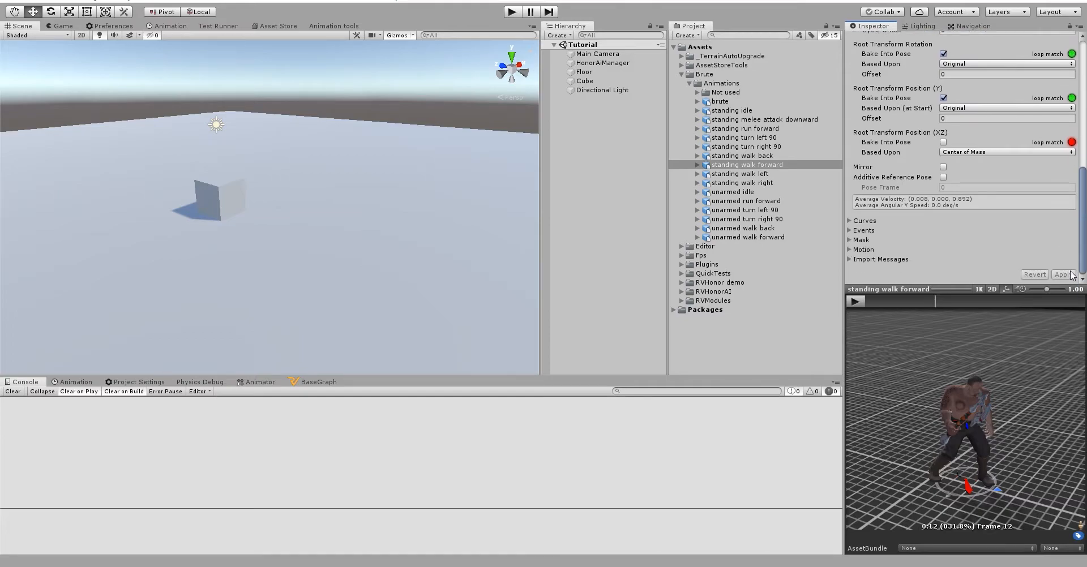
Bake standing walk left's root rotation, based on Original, and its Y position into the pose, preview it, and apply the settings
click(778, 175)
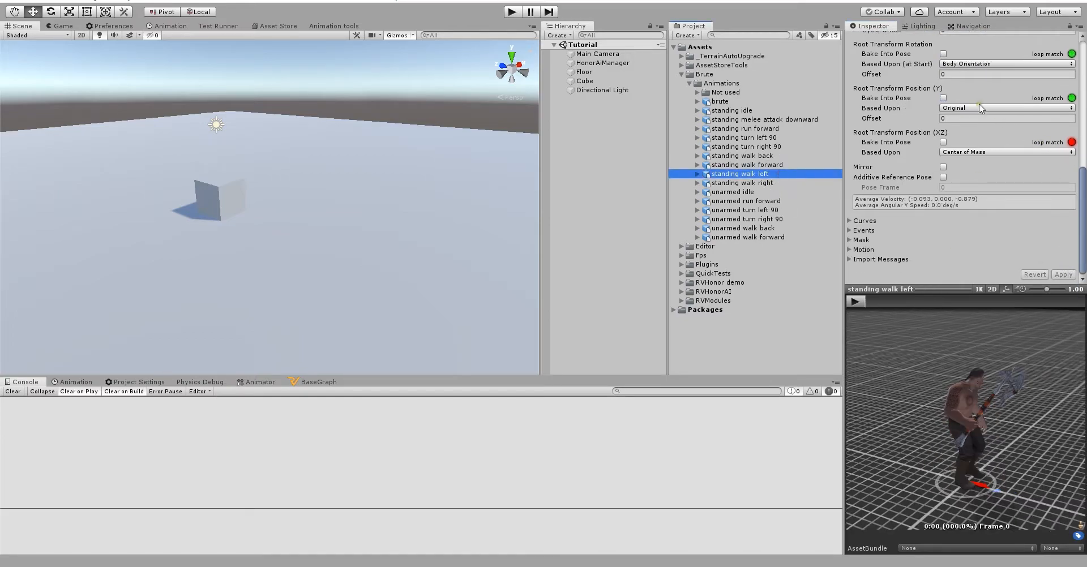
click(962, 63)
click(964, 75)
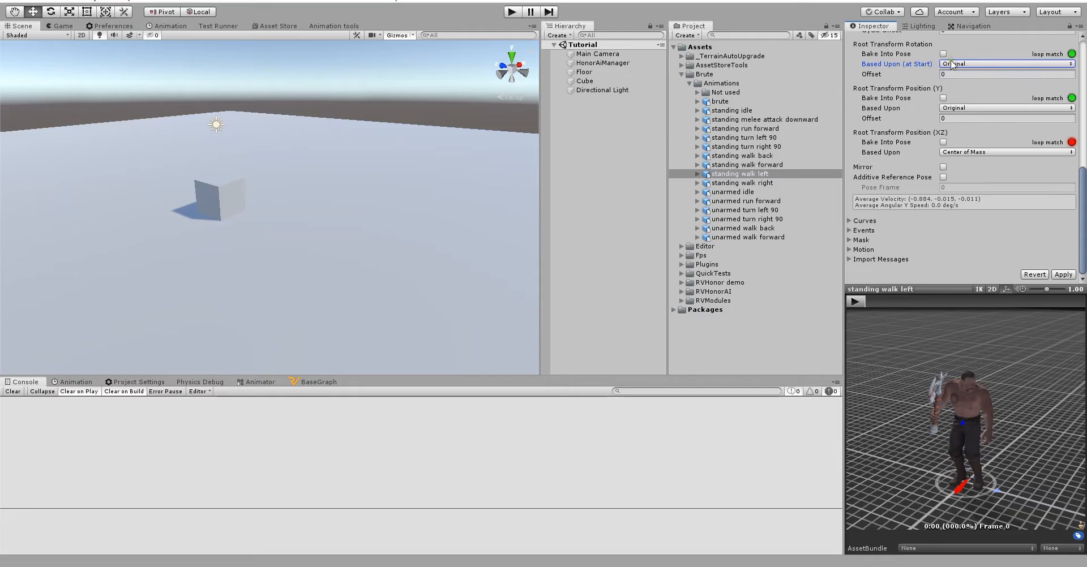
click(943, 54)
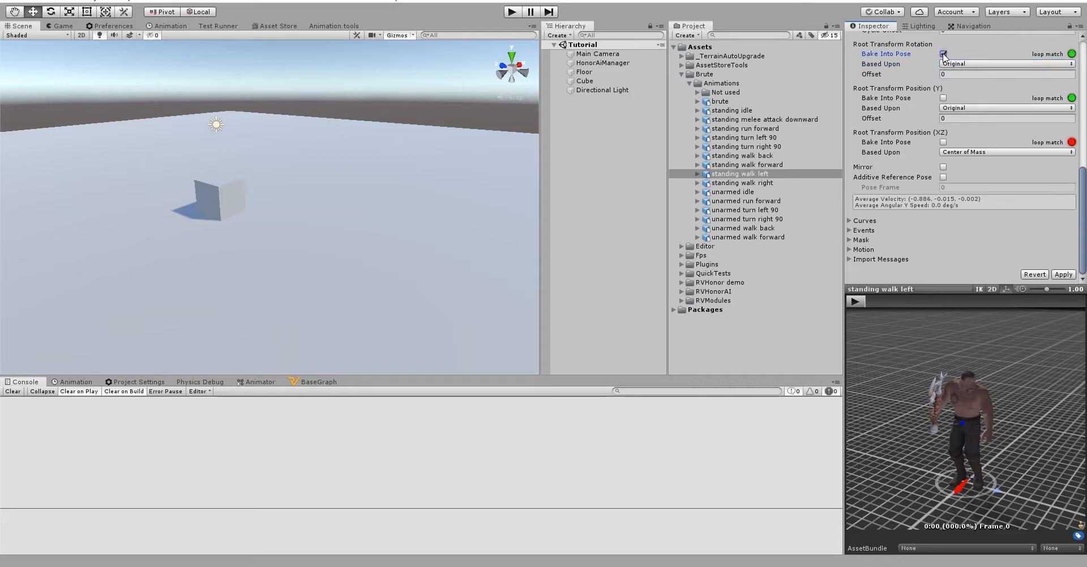
click(854, 301)
click(943, 98)
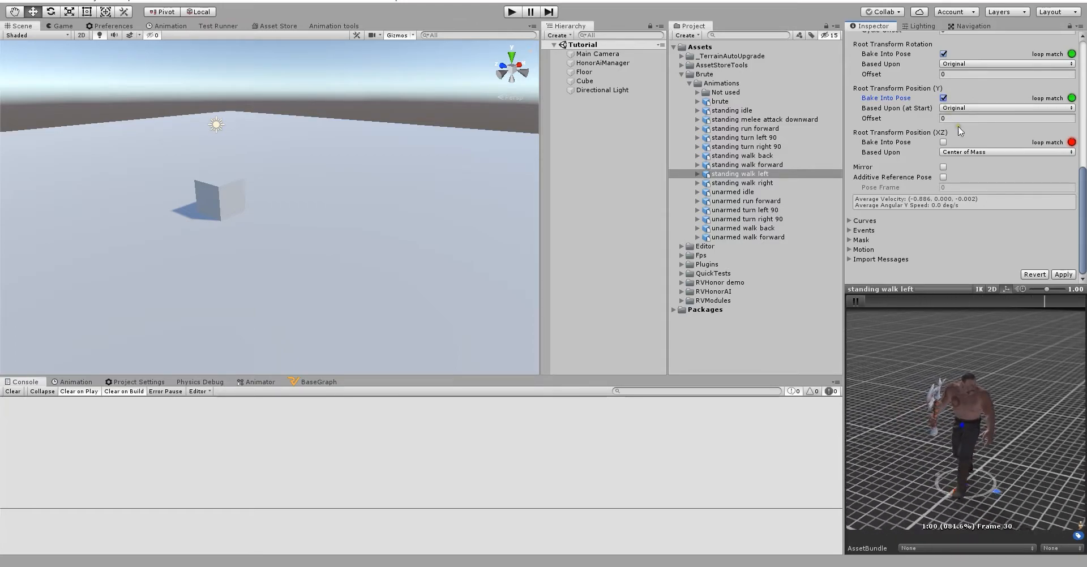
click(1063, 275)
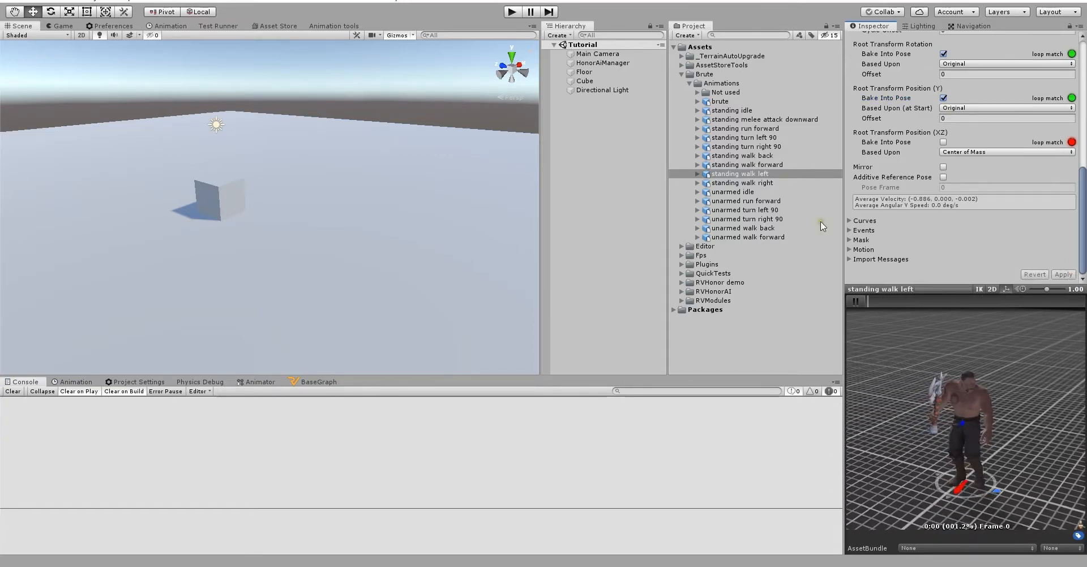
Bake standing walk right's root rotation, based on Original, and its Y position into the pose, preview it, and apply the settings
click(773, 183)
click(943, 54)
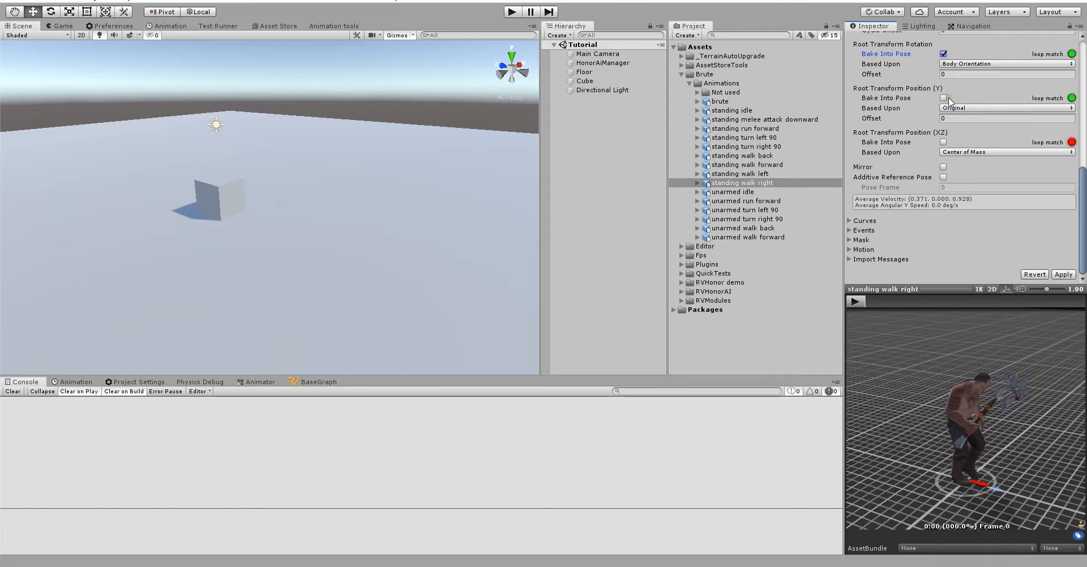
click(1006, 63)
click(963, 74)
click(855, 301)
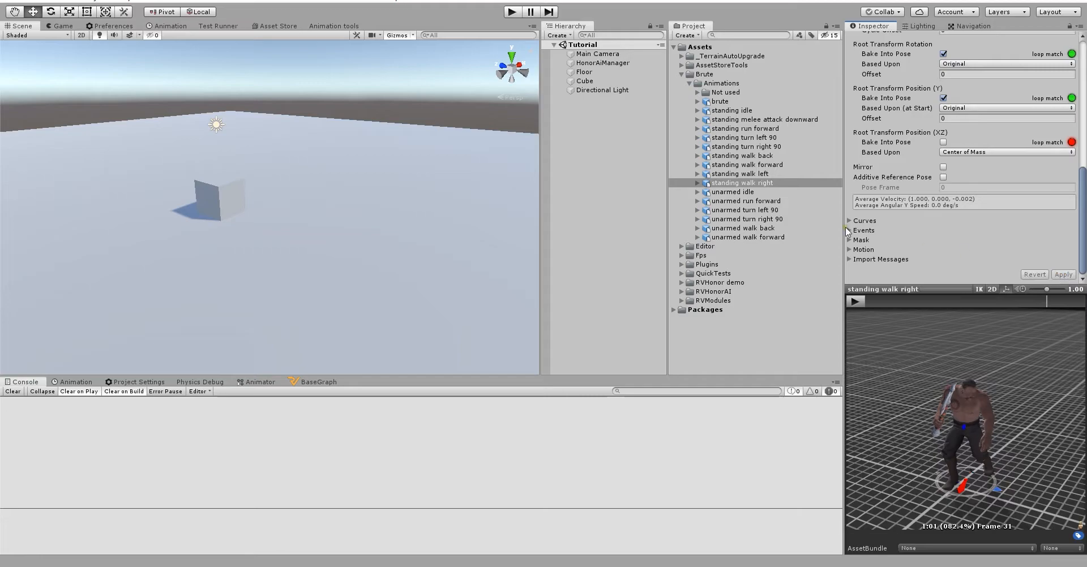
Bake unarmed idle's root rotation, based on Original, and its Y position into the pose, and apply the import settings
click(733, 192)
drag(1085, 196, 1085, 184)
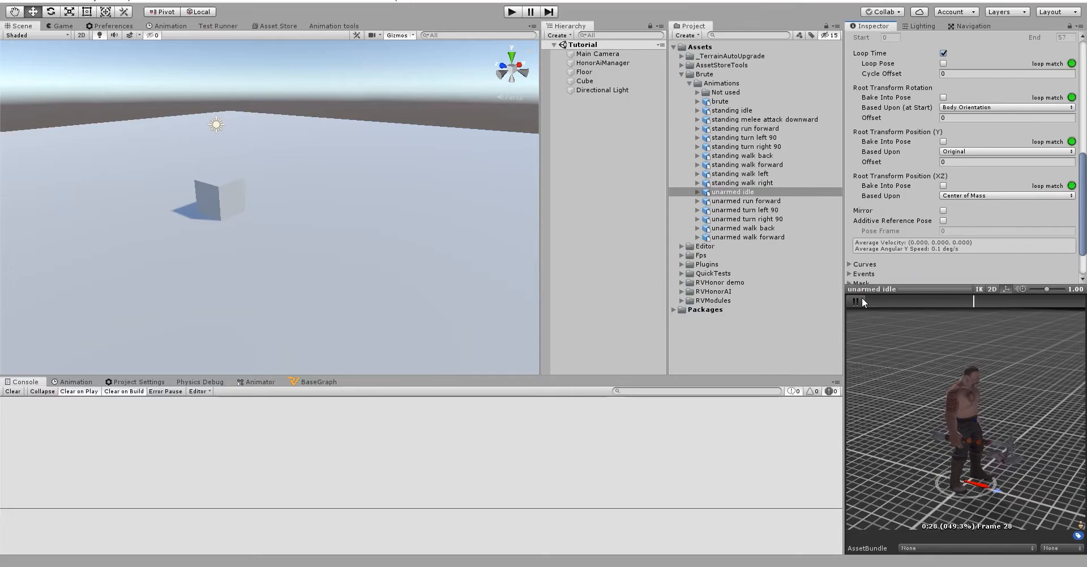
click(974, 108)
click(978, 120)
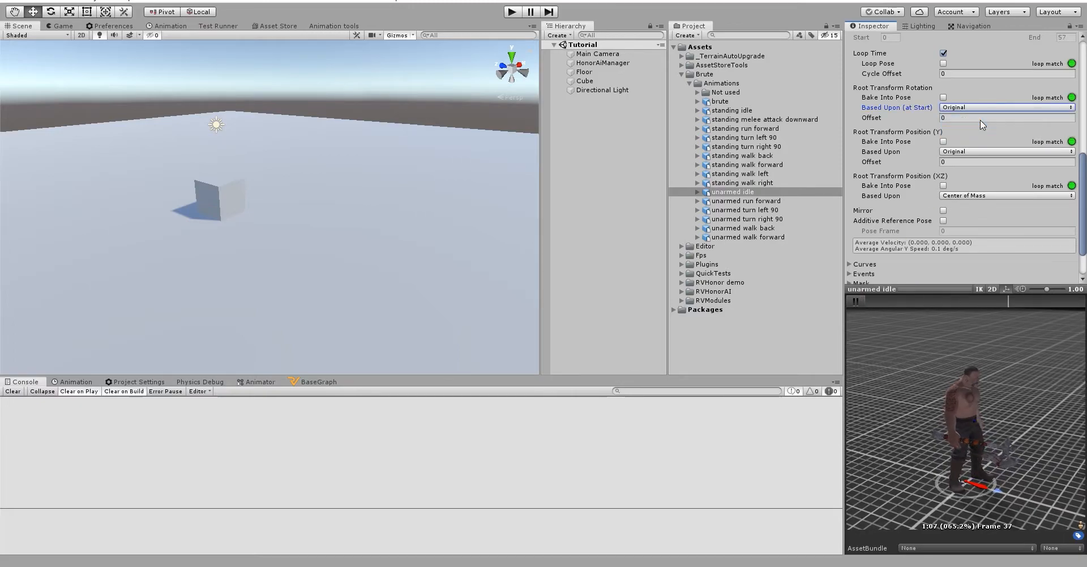
click(943, 98)
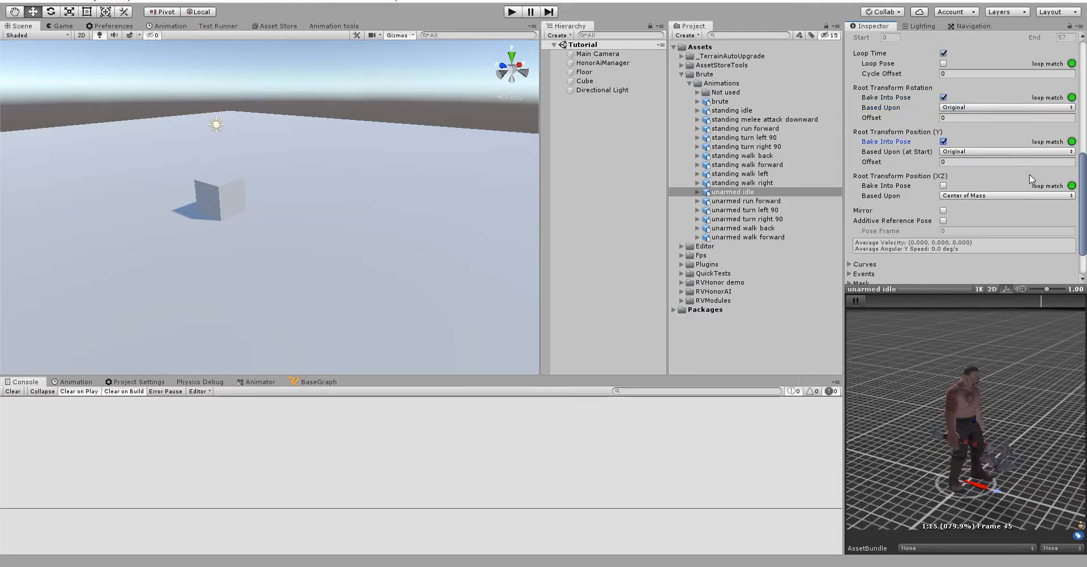
scroll(1029, 175, down, 2)
click(1063, 274)
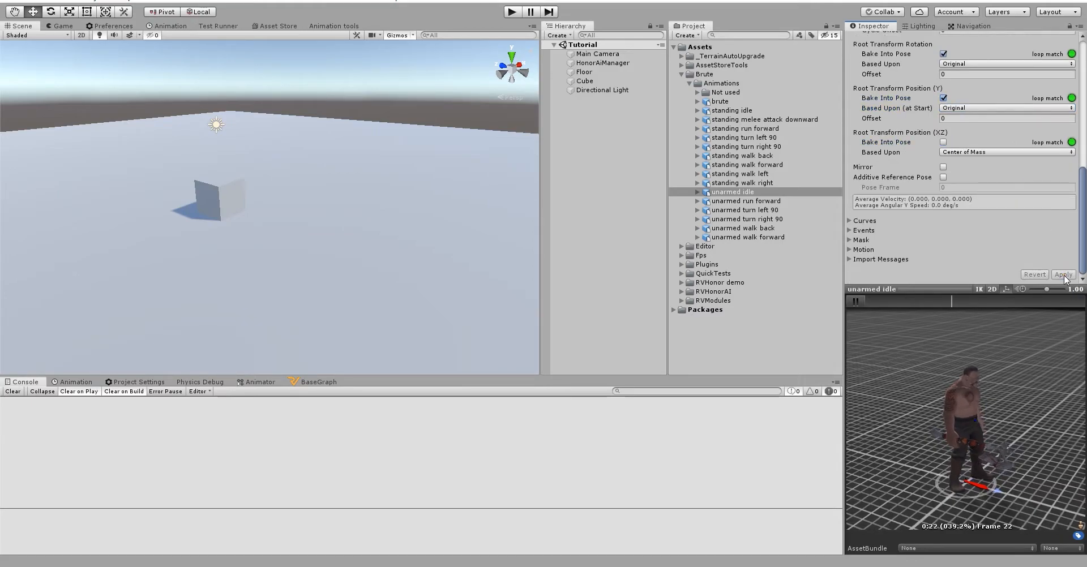
Bake unarmed run forward's root rotation, based on Original, and its Y position into the pose, and apply the import settings
click(781, 202)
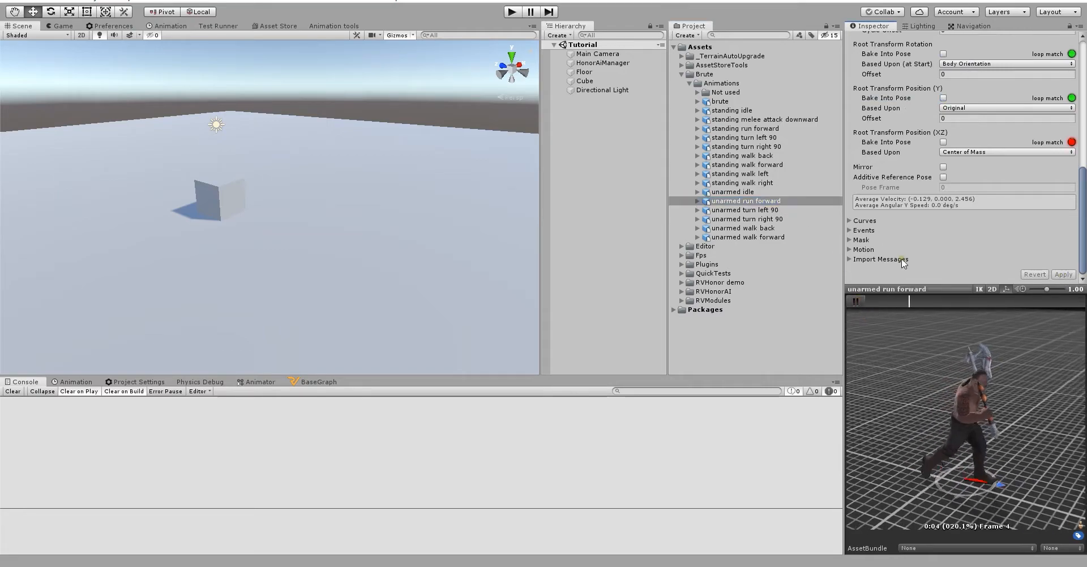
scroll(1083, 227, up, 2)
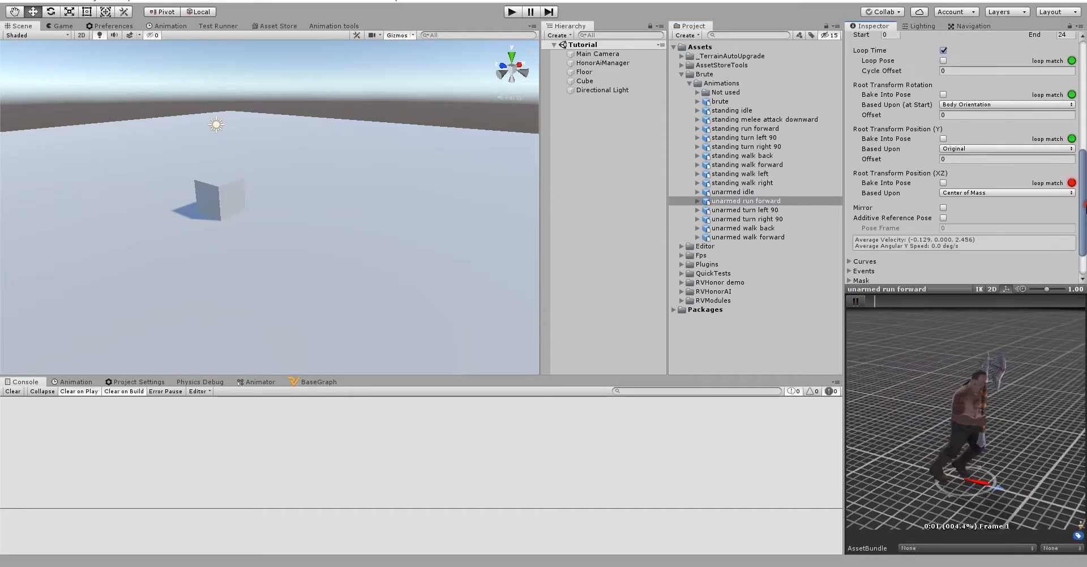
click(943, 96)
click(962, 106)
click(956, 114)
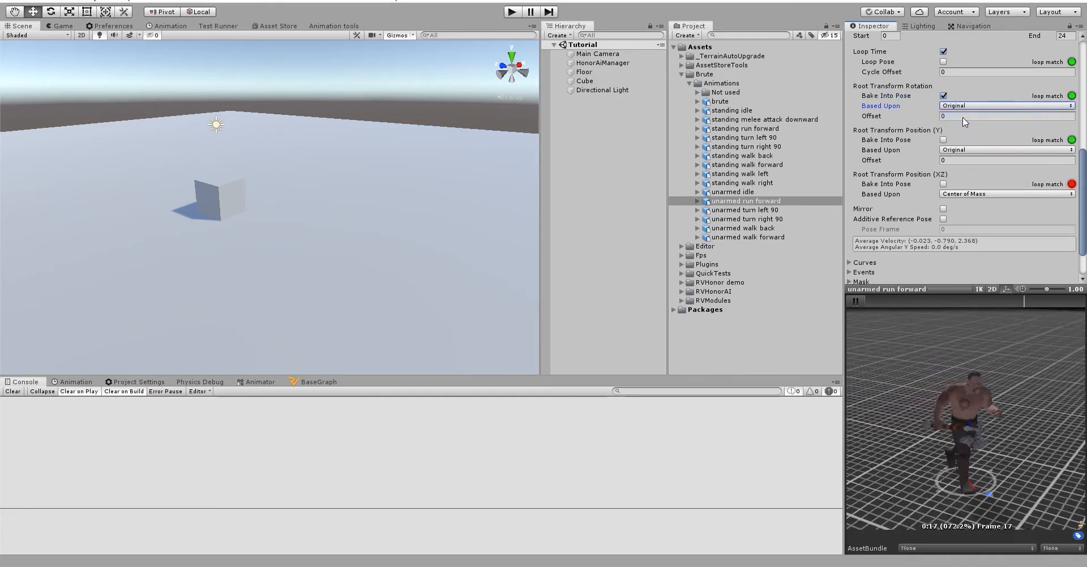
click(943, 140)
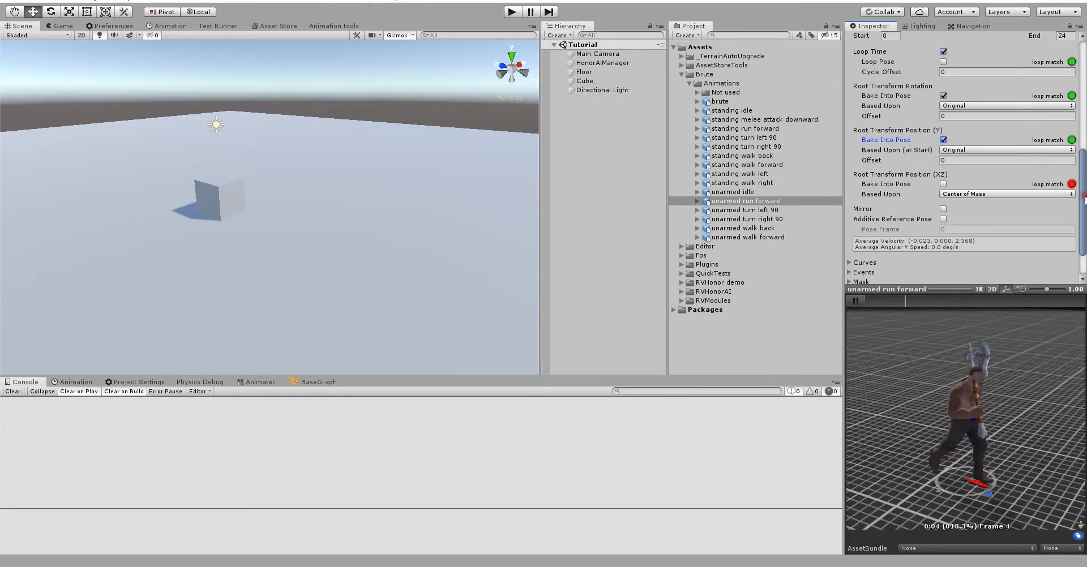
scroll(1084, 218, down, 2)
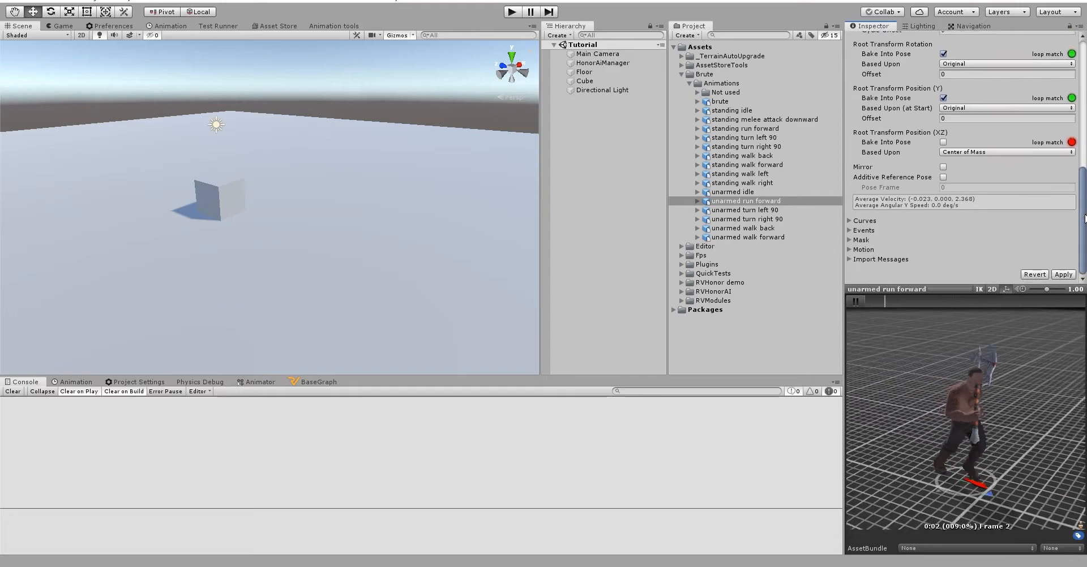
click(1063, 275)
Enable Loop Pose on unarmed turn left 90, base rotation on Original, bake the Y and XZ positions into the pose, and apply the settings
click(781, 210)
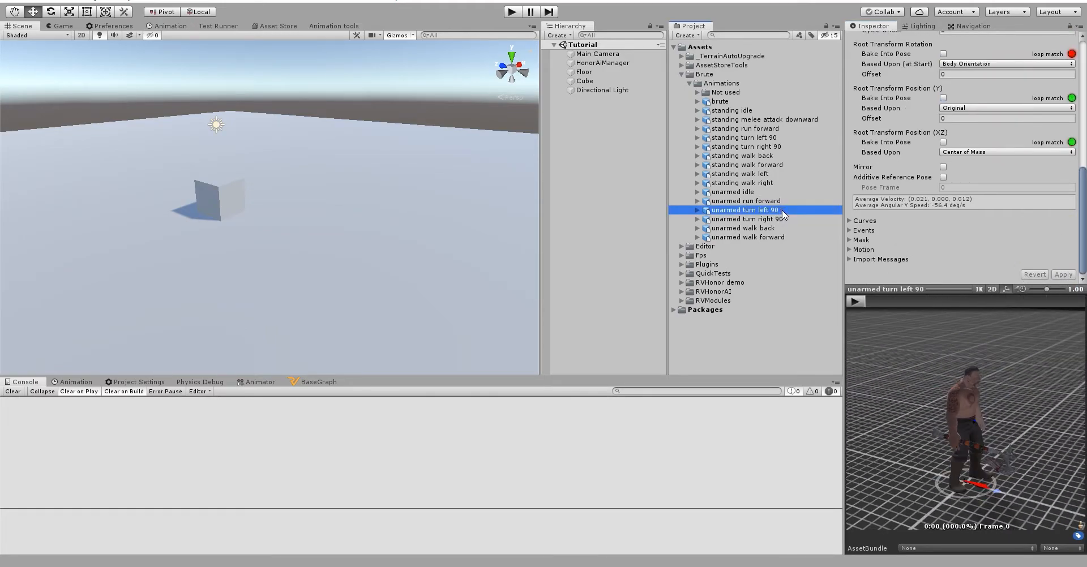
click(855, 302)
scroll(1084, 199, up, 2)
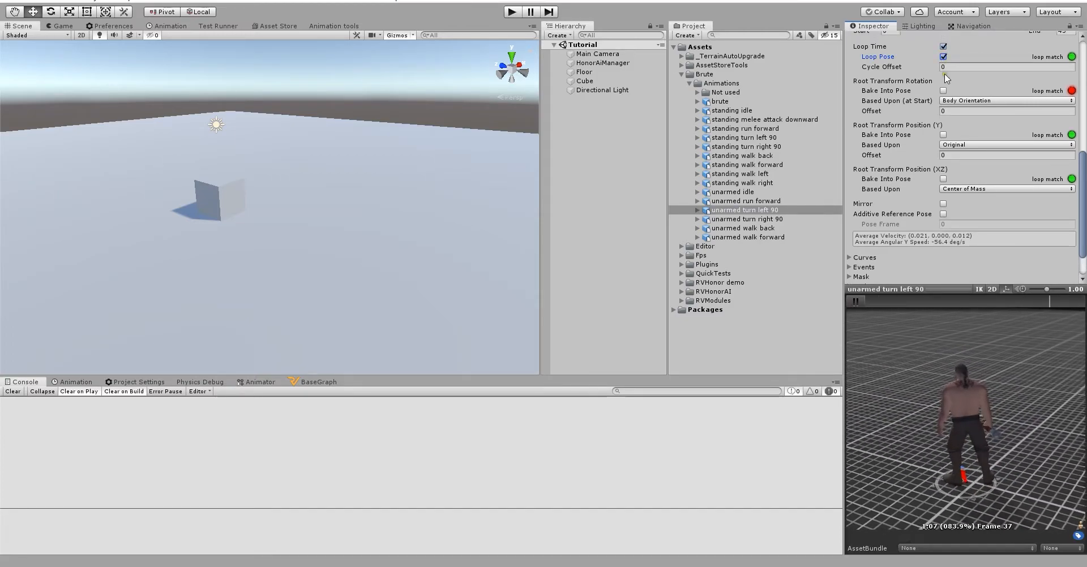
click(953, 100)
click(959, 113)
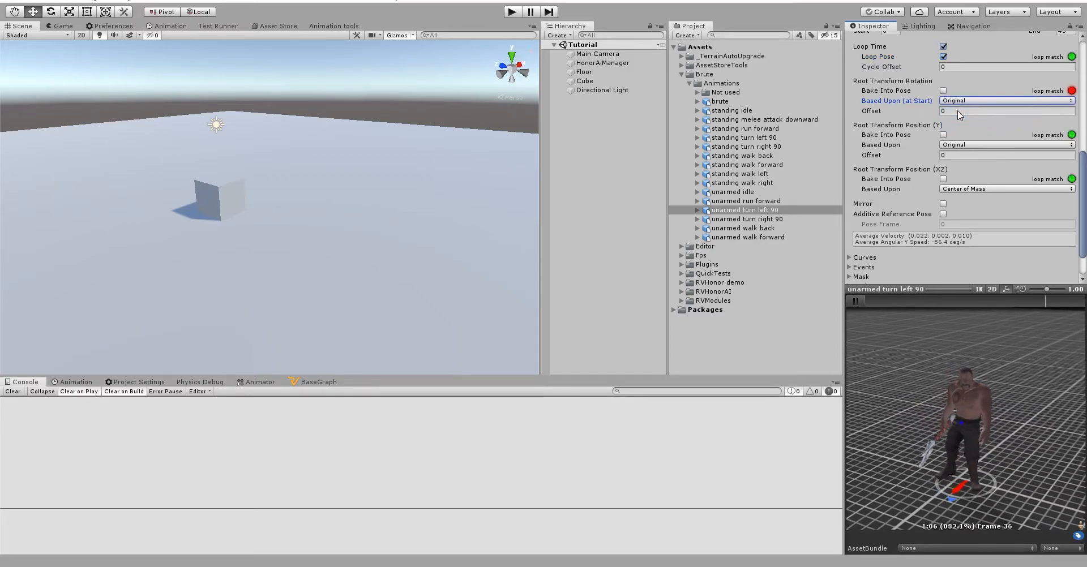
click(943, 134)
click(943, 179)
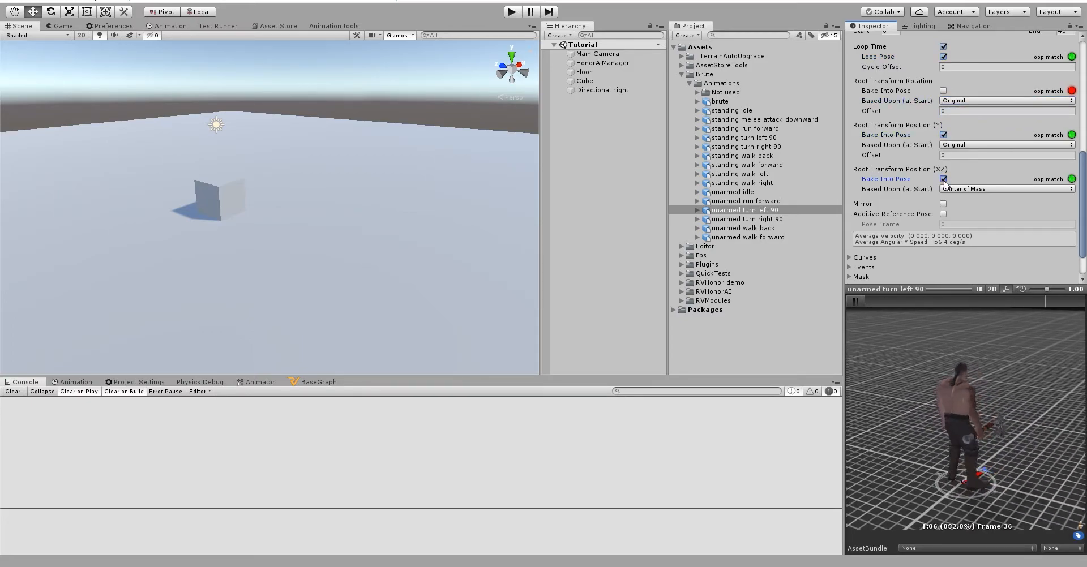
scroll(1009, 185, down, 3)
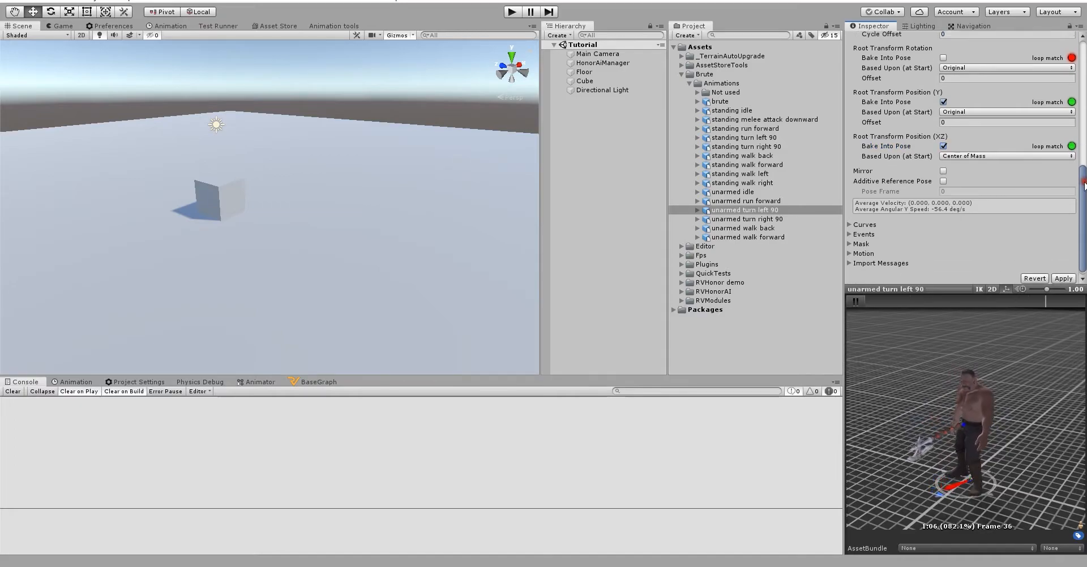
Base unarmed turn right 90's root rotation on Original, bake its Y position into the pose, and preview the clip
click(775, 218)
scroll(1005, 190, up, 1)
drag(1083, 178, 1083, 164)
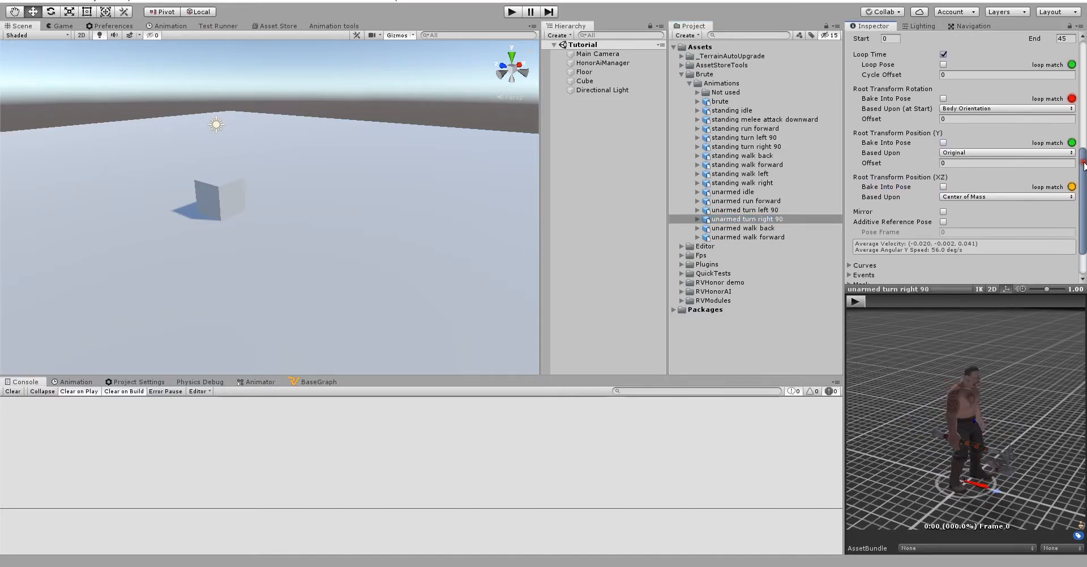
click(946, 108)
click(944, 146)
click(943, 143)
drag(1082, 175, 1081, 195)
click(855, 301)
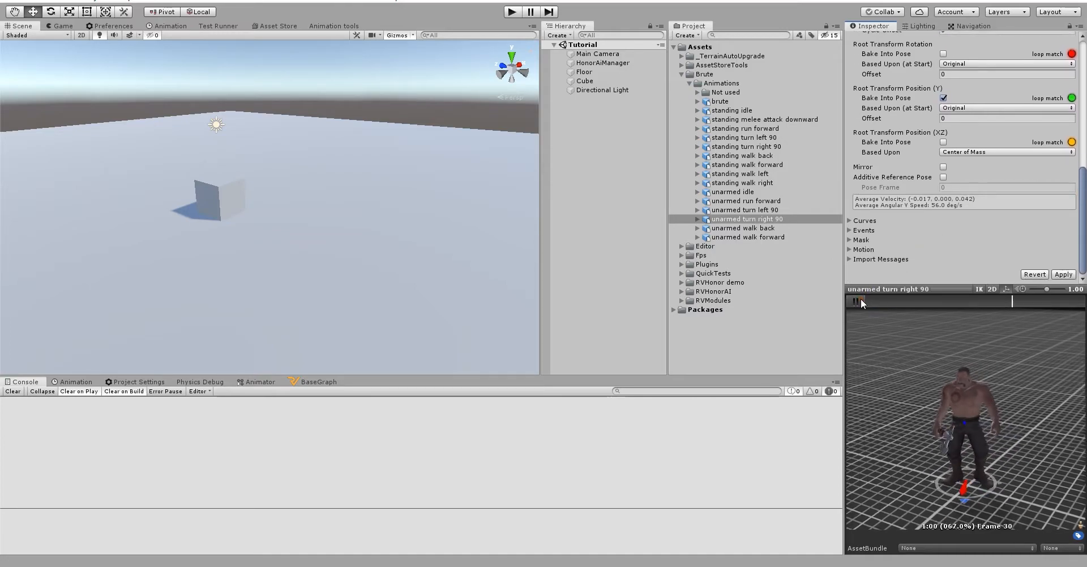
Bake unarmed turn right 90's root XZ position into the pose and apply the import settings
click(943, 142)
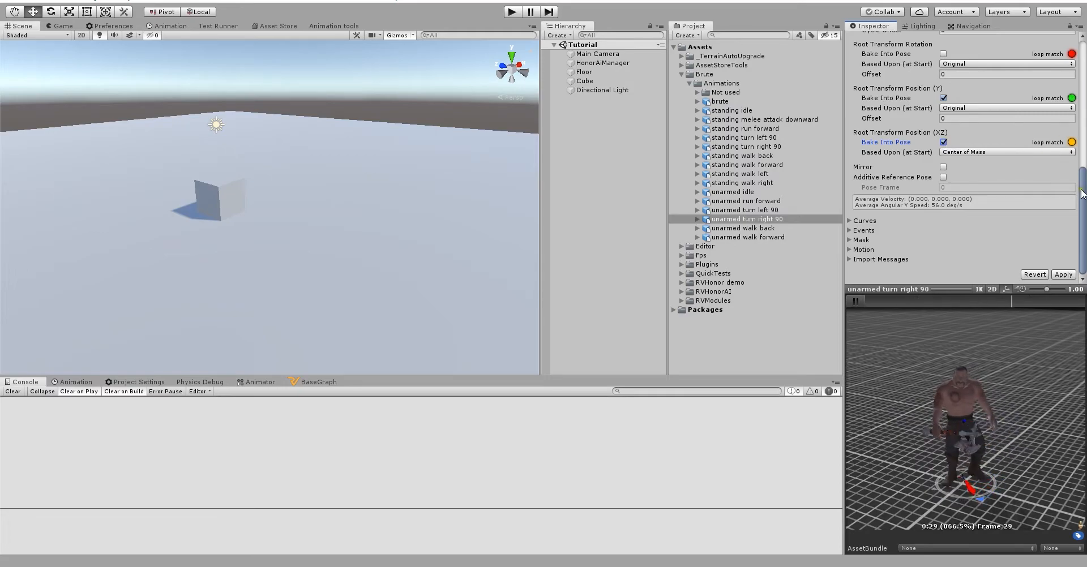
scroll(944, 85, up, 3)
scroll(1083, 209, down, 3)
scroll(1084, 209, down, 1)
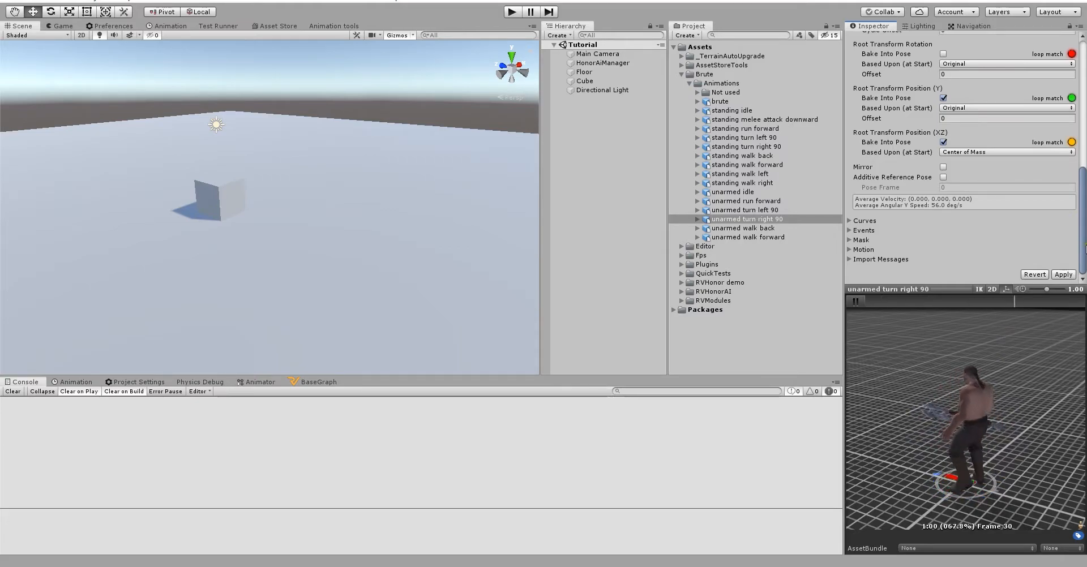
click(1069, 275)
Preview unarmed walk back, bake its root rotation, based on Original, and its Y position into the pose, and apply the settings
click(782, 227)
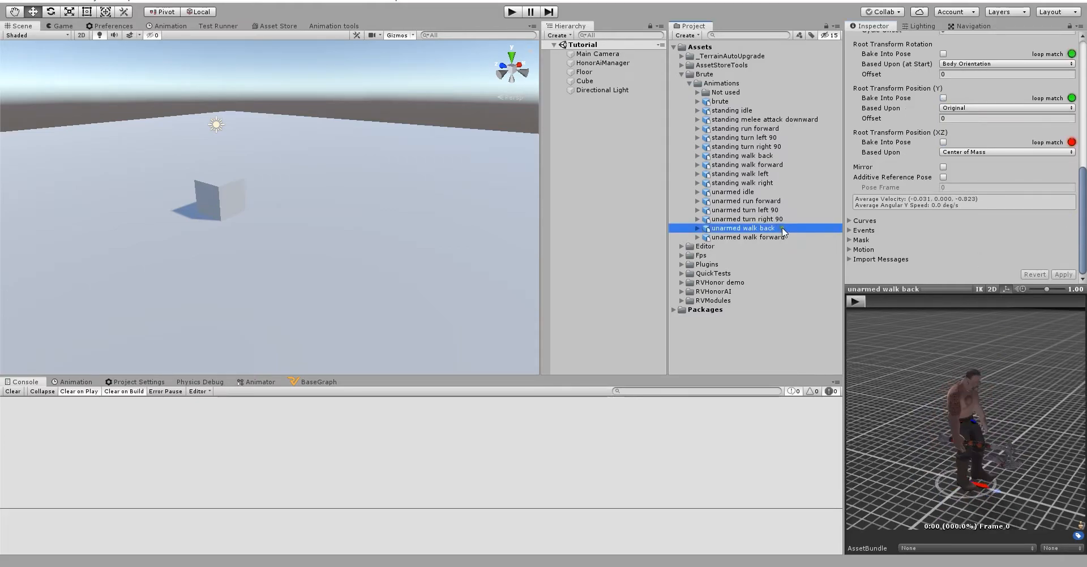
drag(1085, 197, 1085, 177)
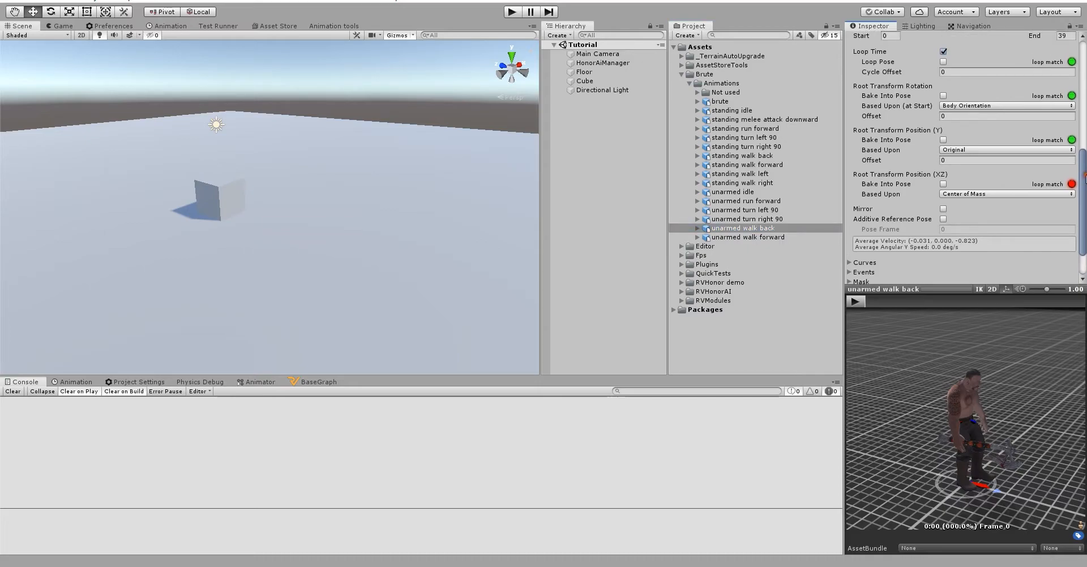
click(858, 302)
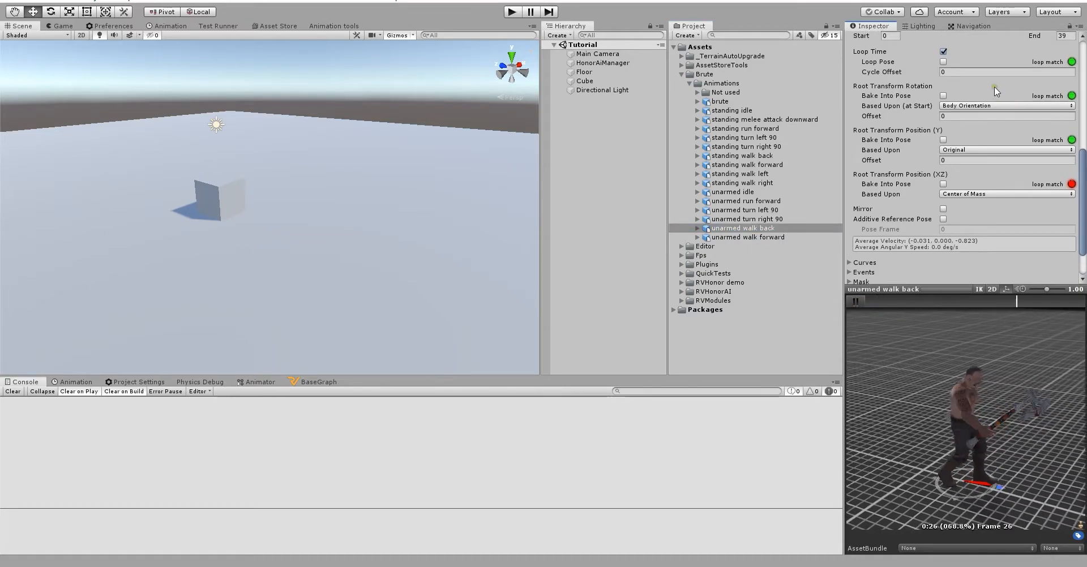
click(943, 96)
click(962, 106)
click(960, 115)
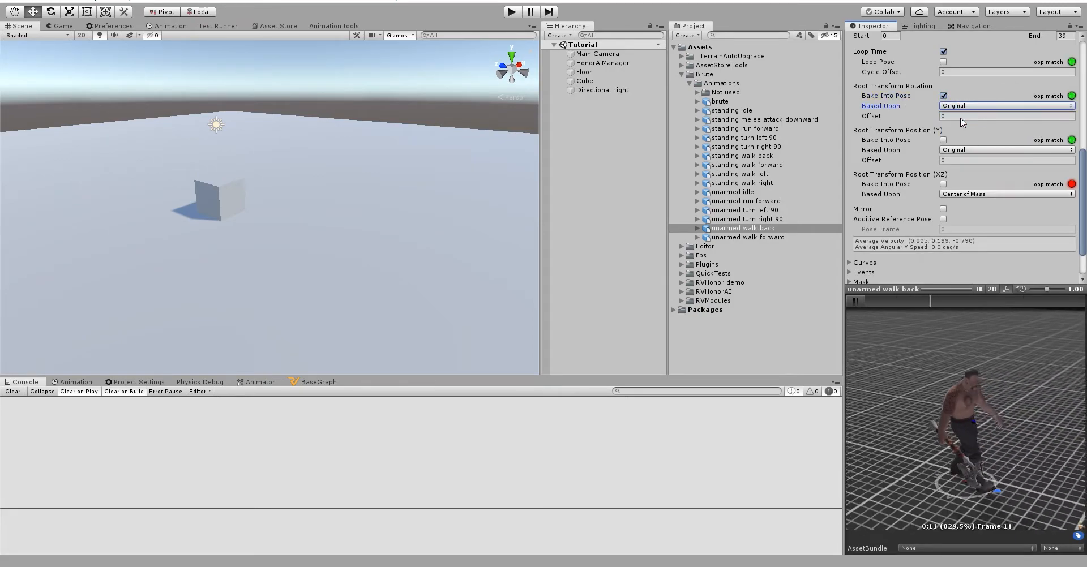
click(943, 140)
scroll(1083, 190, up, 2)
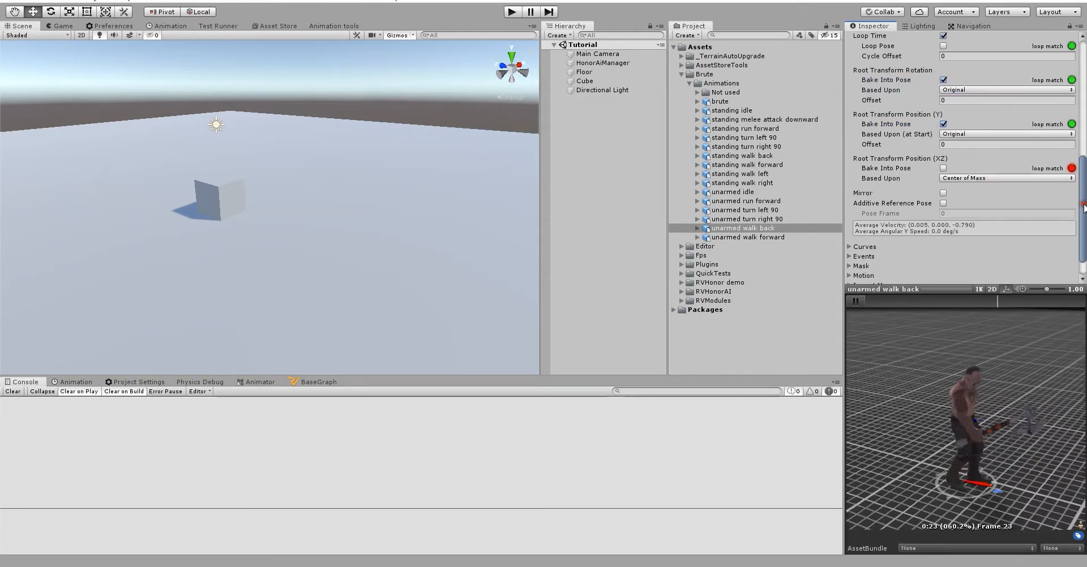
scroll(1083, 190, down, 3)
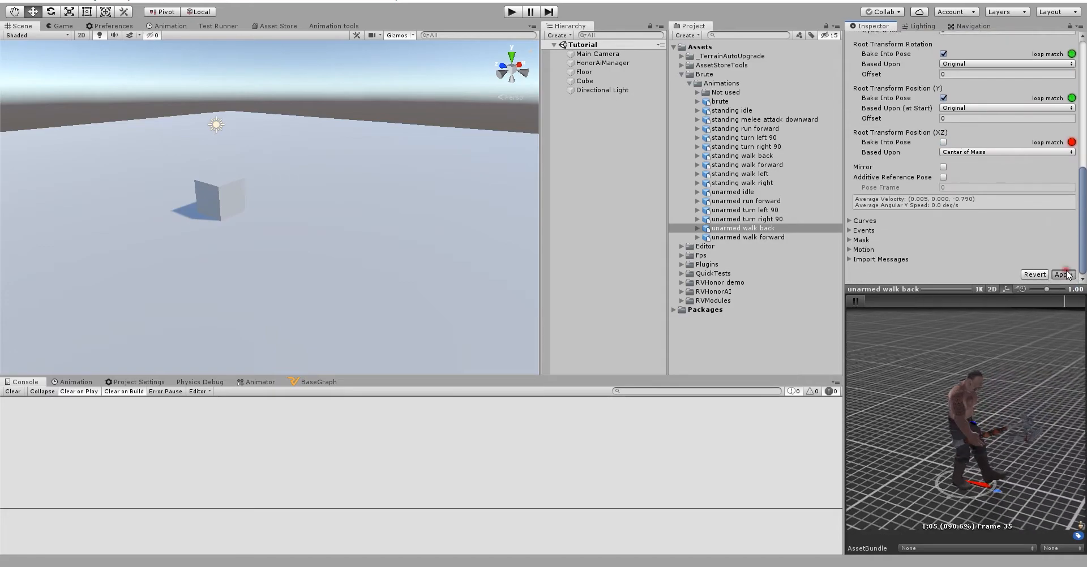
Bake unarmed walk forward's root rotation, based on Original, and its Y position into the pose, and apply the import settings
click(747, 237)
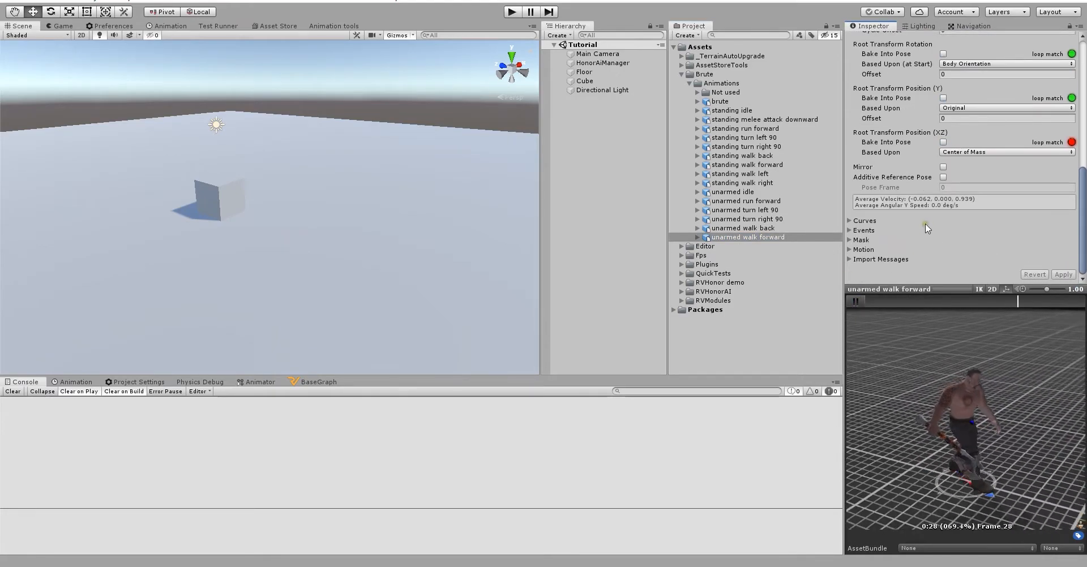
click(964, 64)
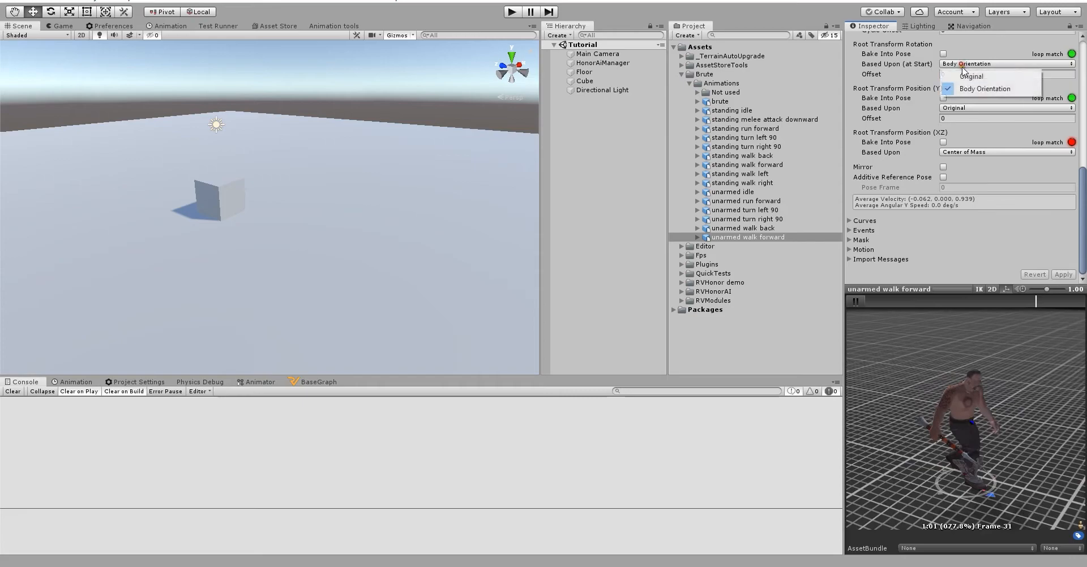
click(968, 77)
click(943, 53)
click(943, 98)
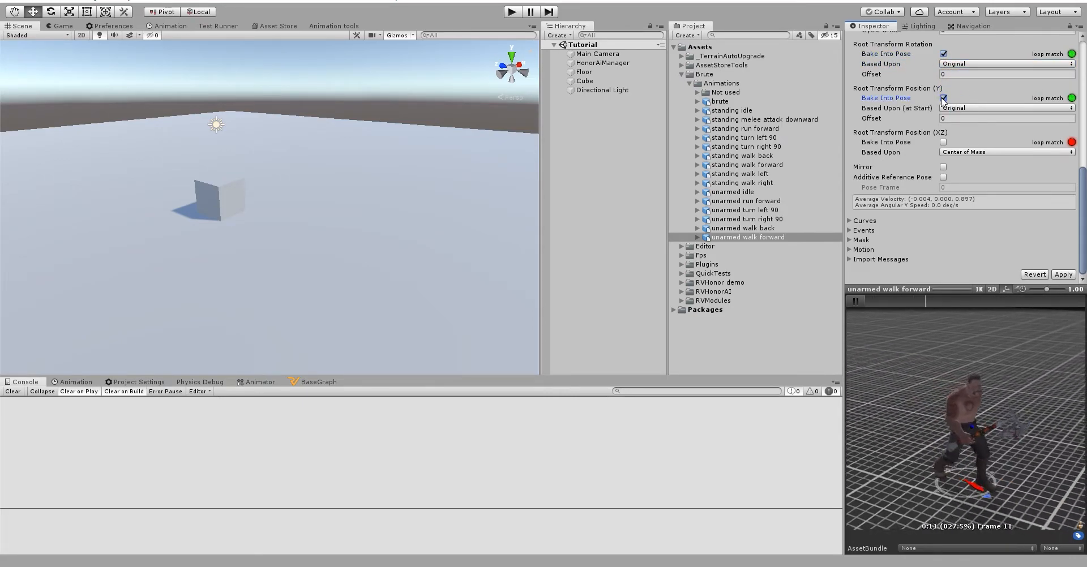
click(1056, 275)
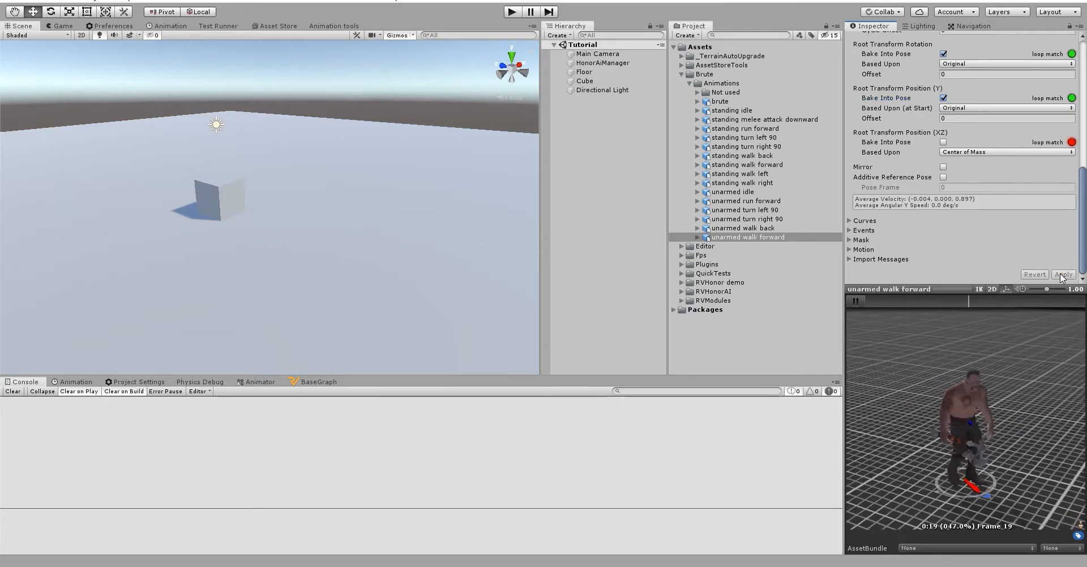
Open the Honor AI character creation wizard and assign the brute model as the character model
click(494, 163)
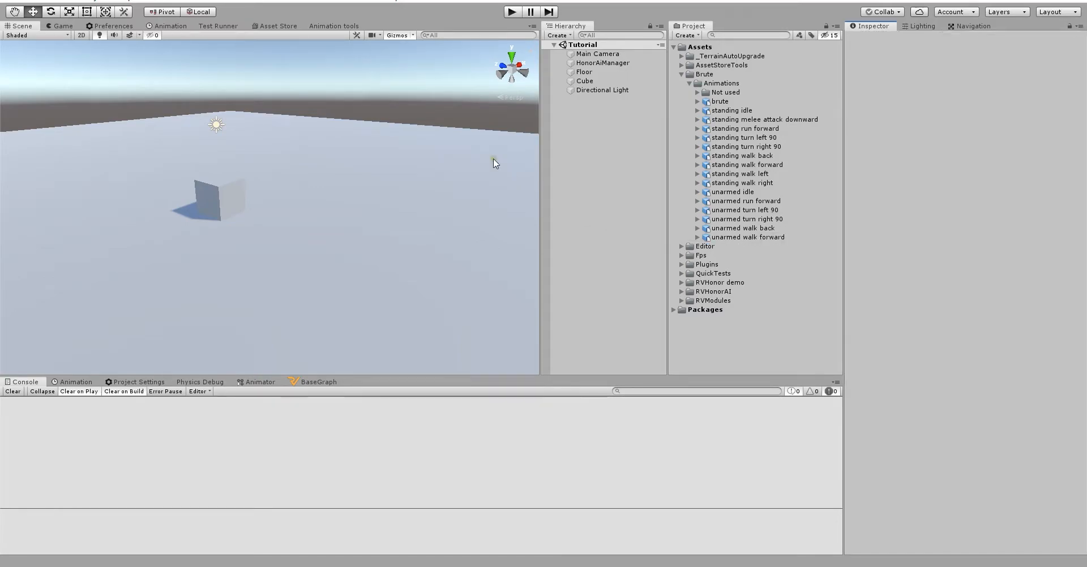
click(328, 1)
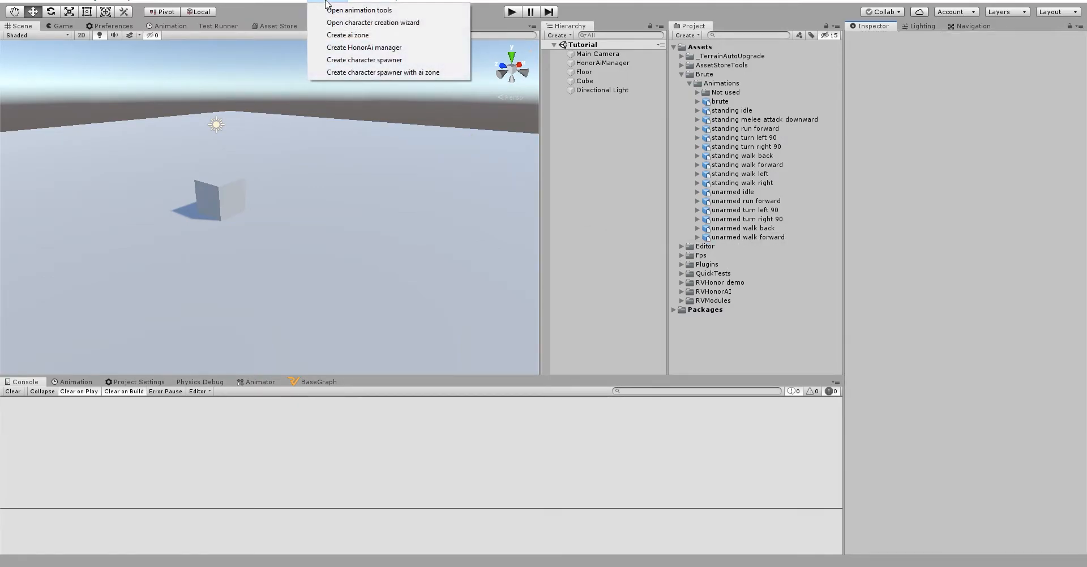
click(365, 25)
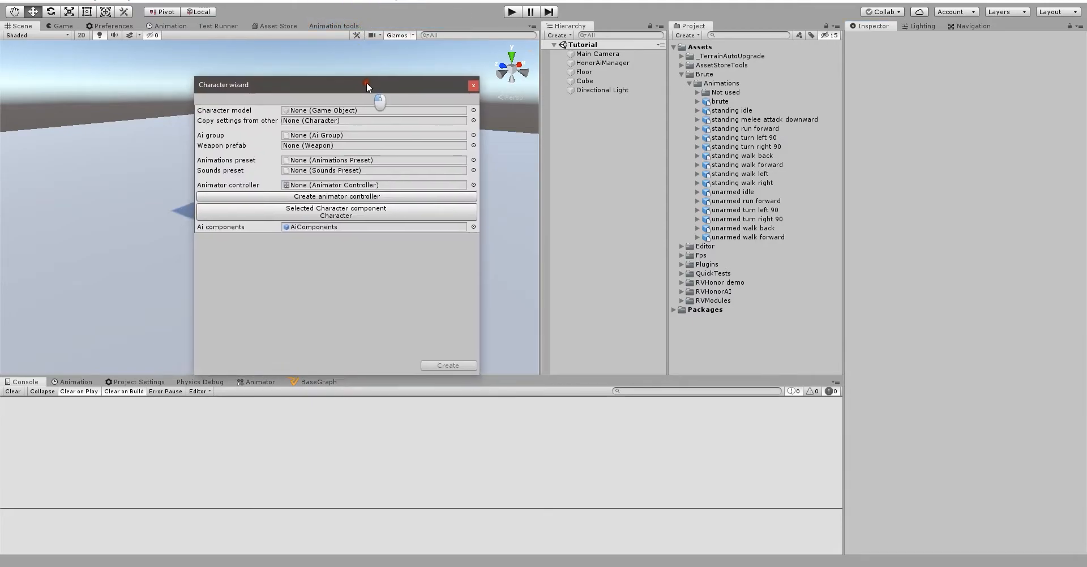
drag(364, 83, 385, 76)
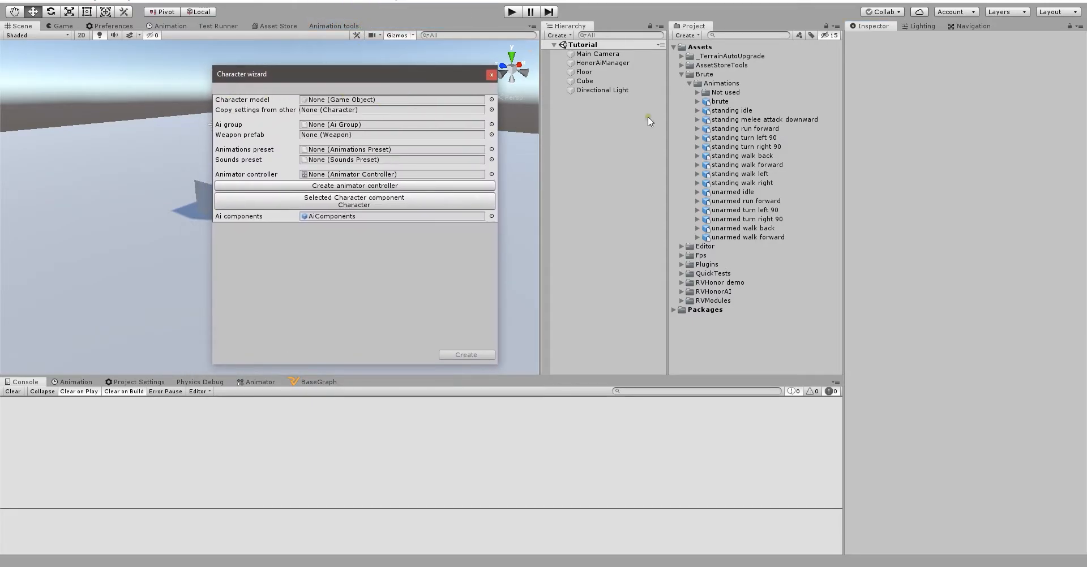
click(722, 102)
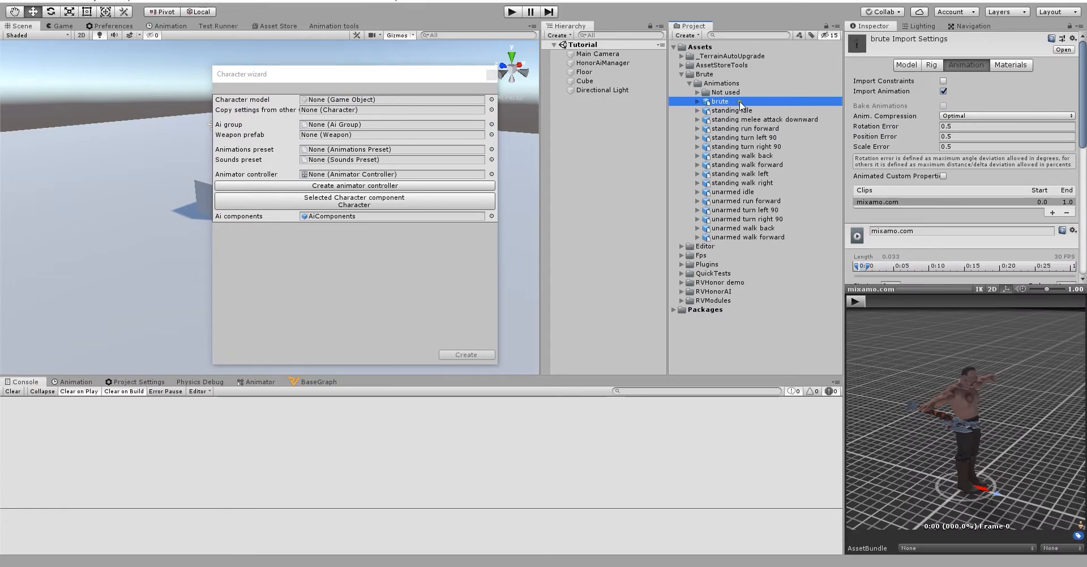
drag(743, 106, 341, 103)
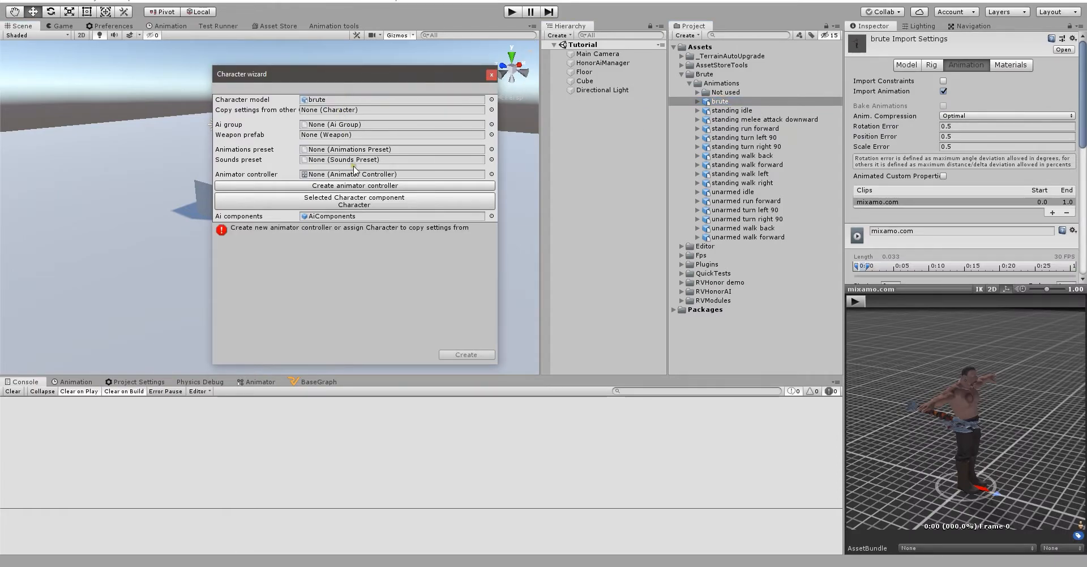
Create an animator controller named bruteAnimationController from the wizard and move it into the Brute Animations folder
click(351, 187)
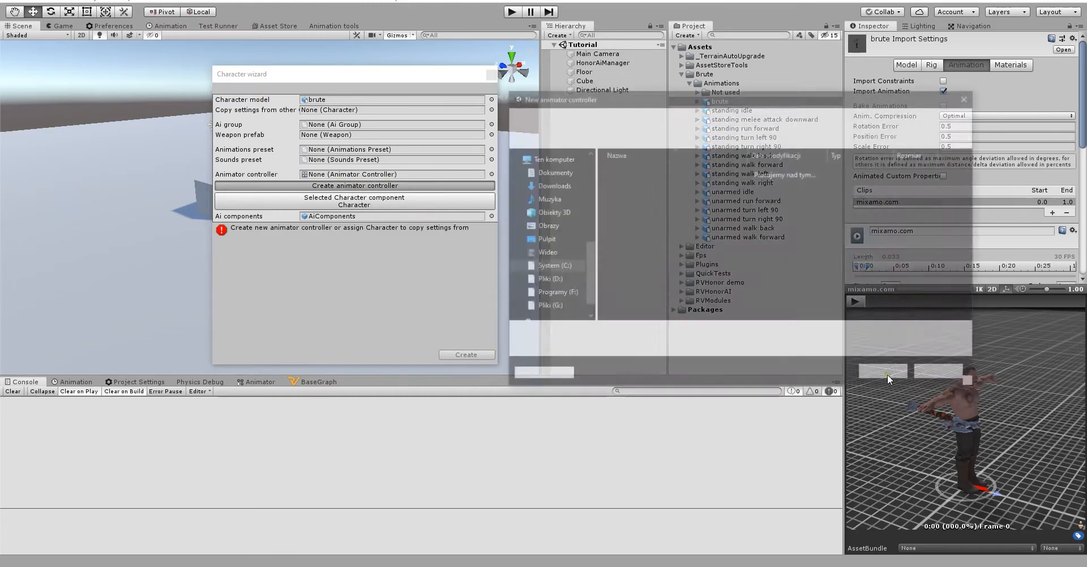
text(bruteA)
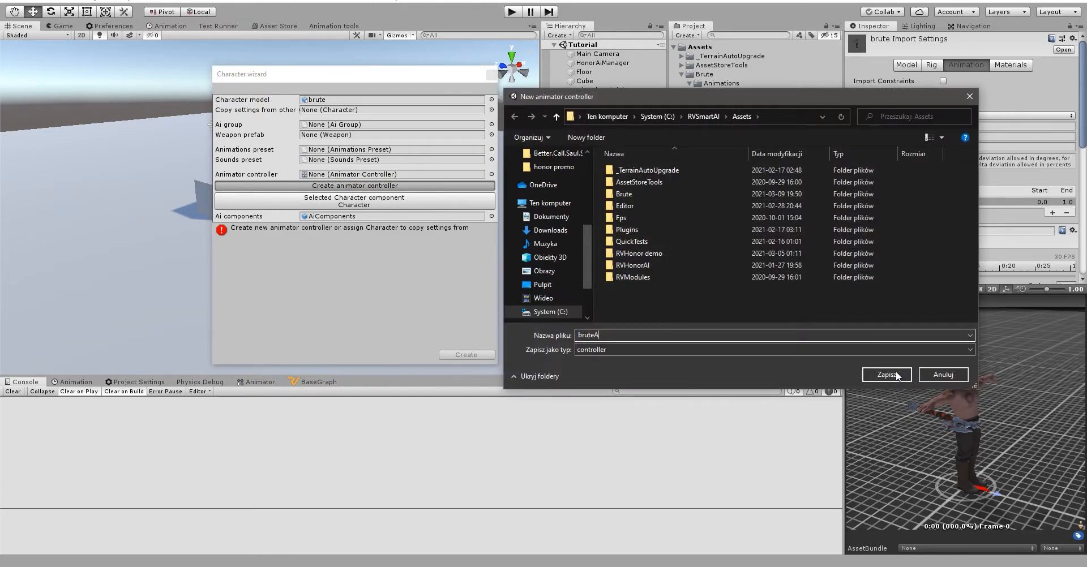
text(nimationController)
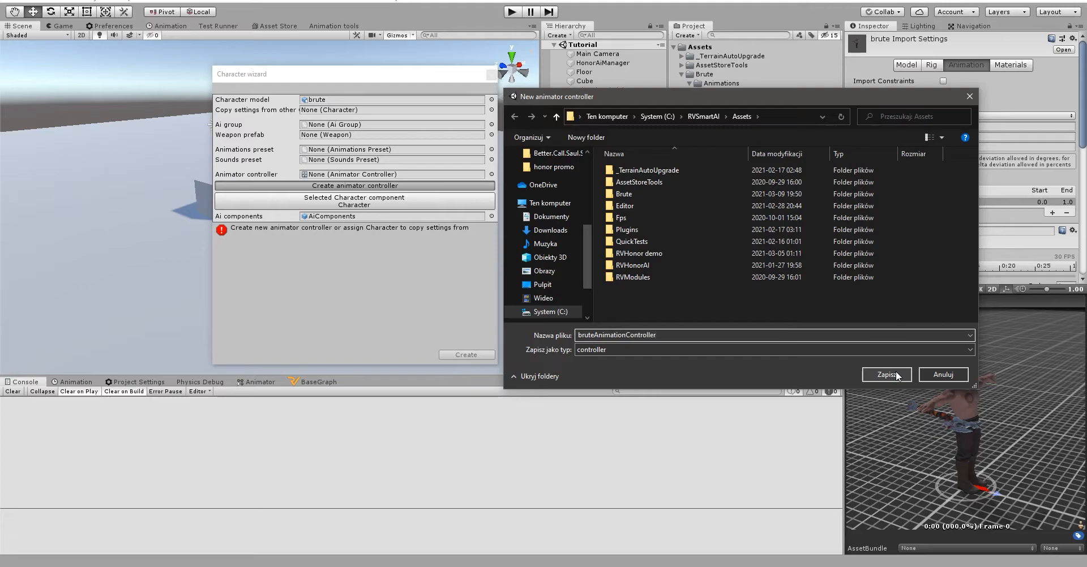
click(886, 375)
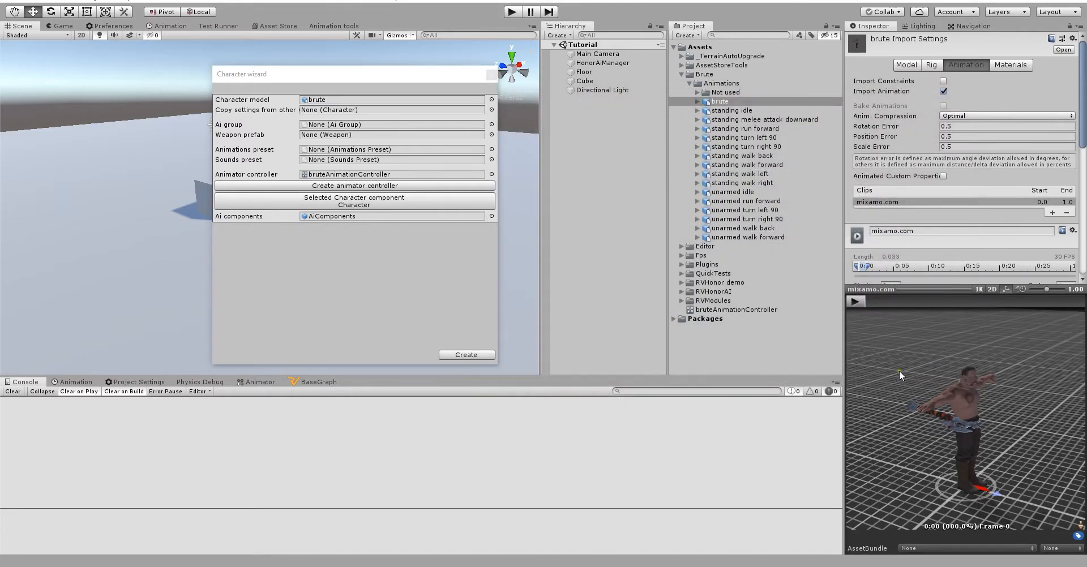
drag(723, 310, 739, 83)
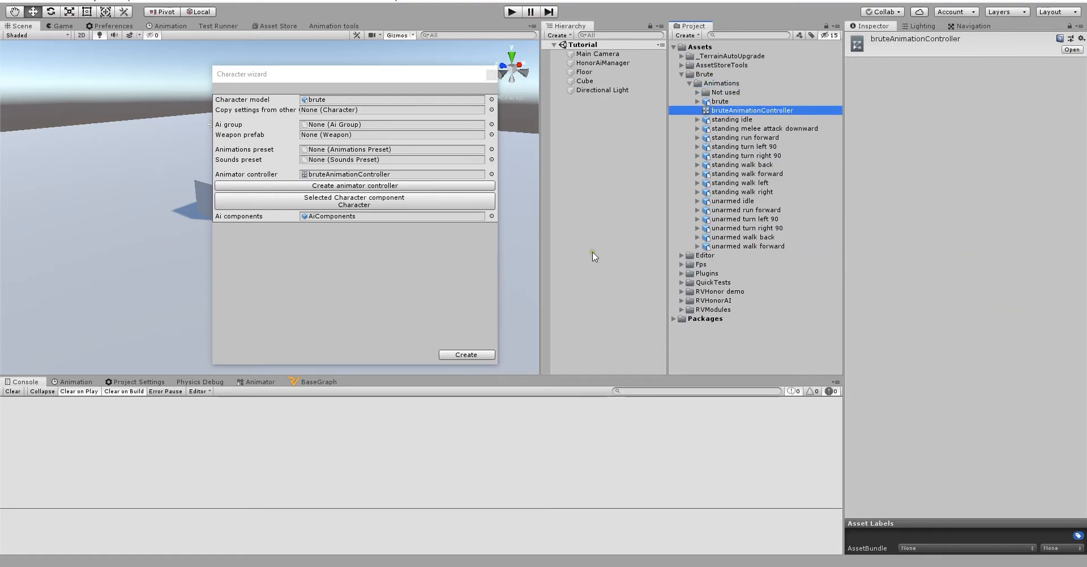
Create the brute character from the wizard and lower it in the scene to a Y position of about 0.49
click(469, 355)
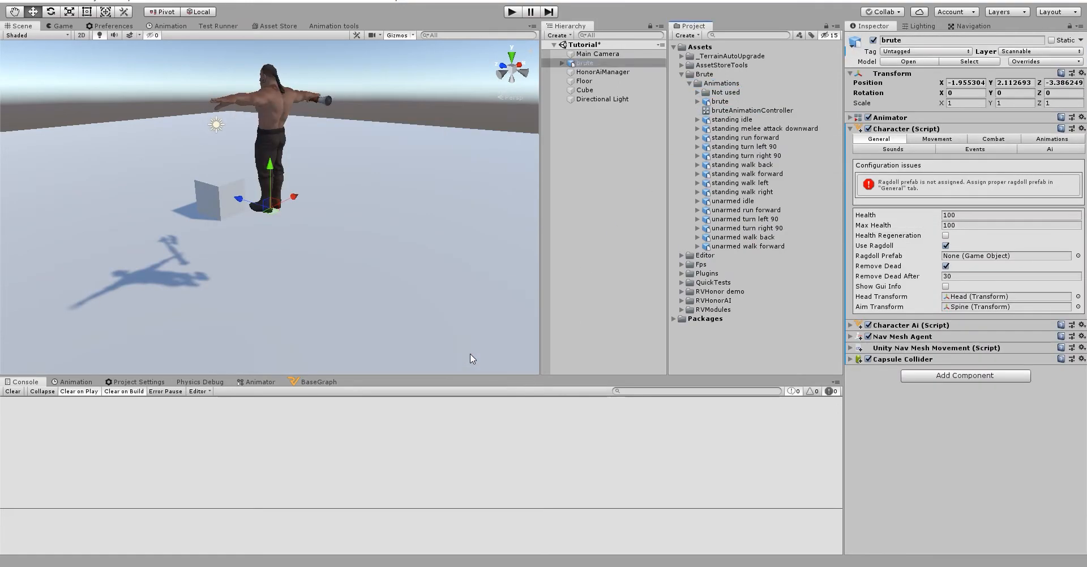
drag(268, 164, 283, 244)
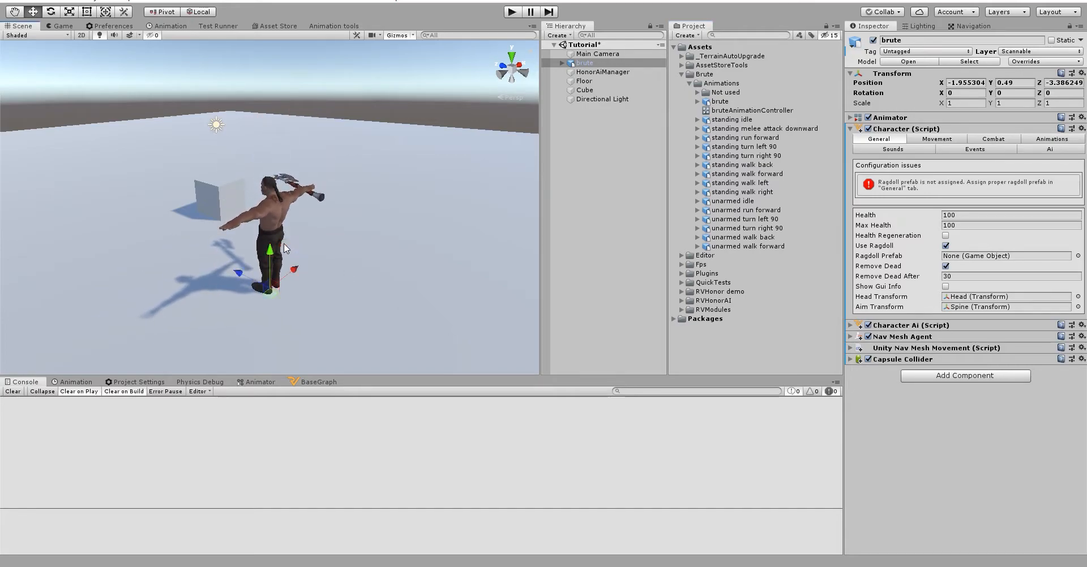
Create a folder named Combat inside the Brute Animations folder
right_click(735, 84)
mouse_move(781, 90)
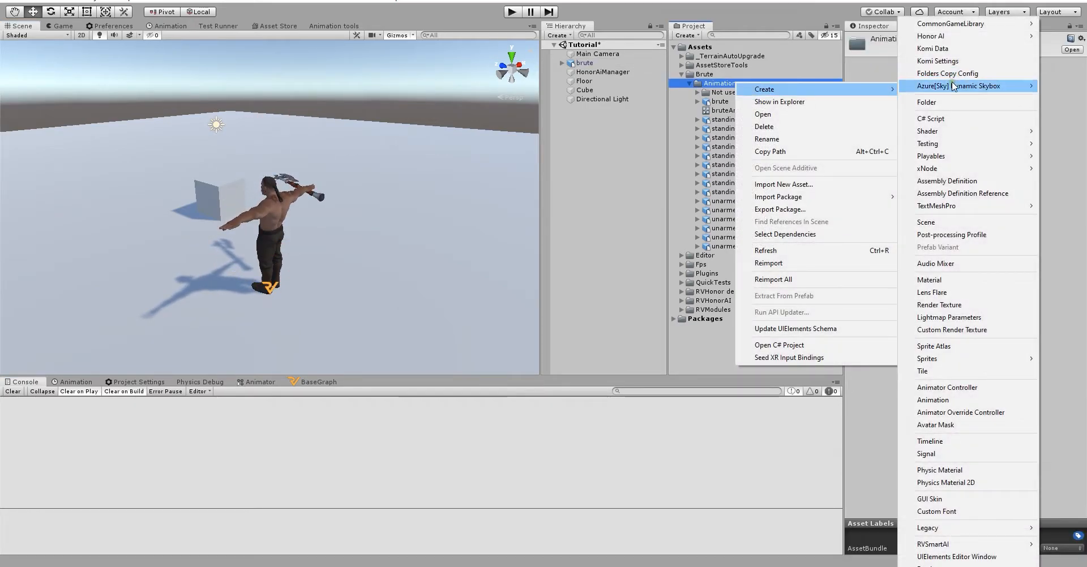
click(954, 102)
text(Combat)
key(Return)
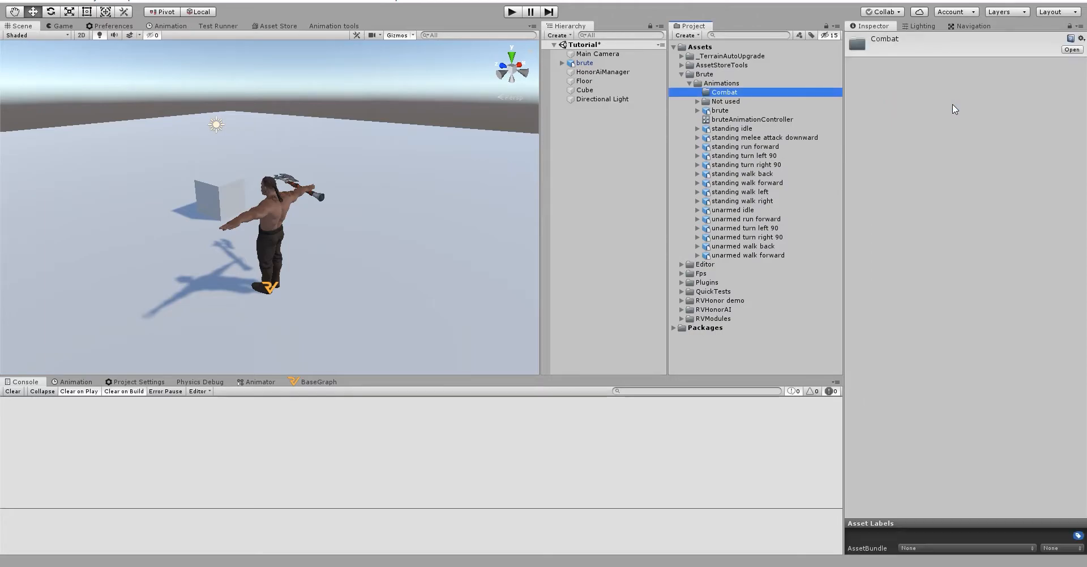
Move all the standing animations, from standing idle to standing walk right, into the Combat folder
click(737, 201)
shift+click(733, 130)
drag(733, 131, 737, 94)
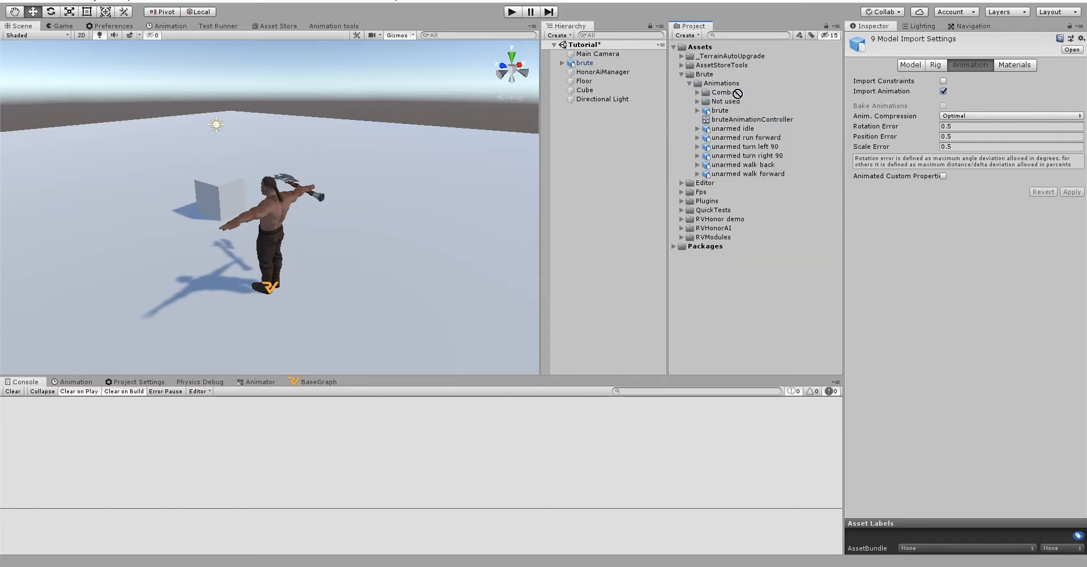
Check the Combat folder's contents, select the brute in the scene and open the Animation tools window
click(696, 93)
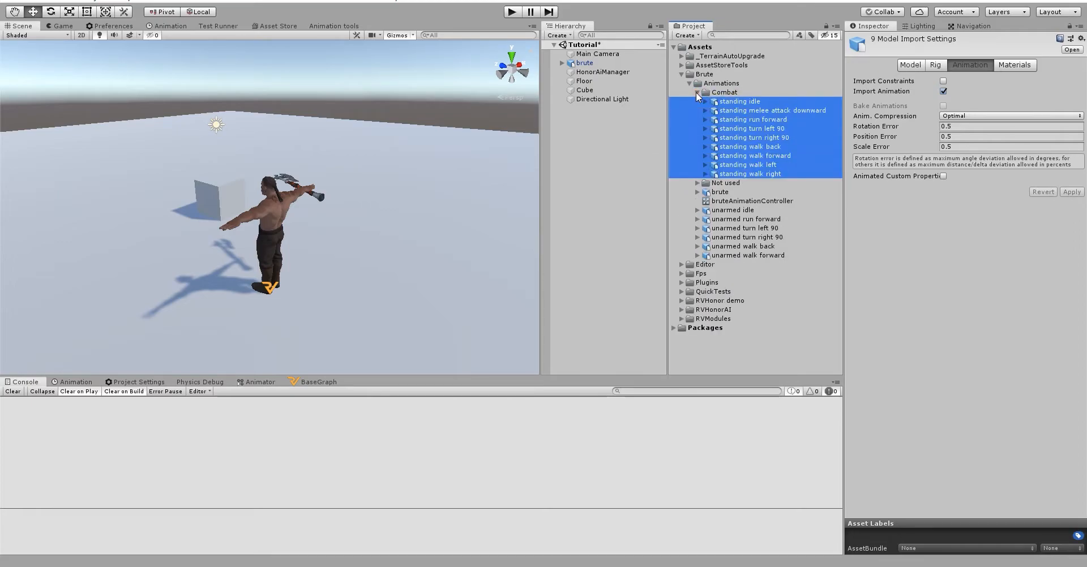
click(584, 62)
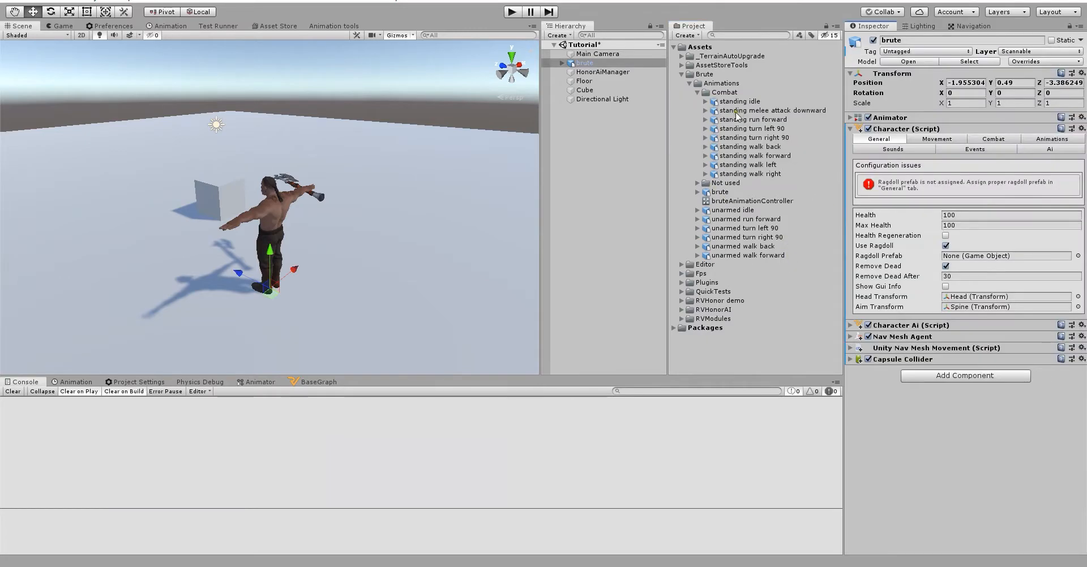
click(697, 92)
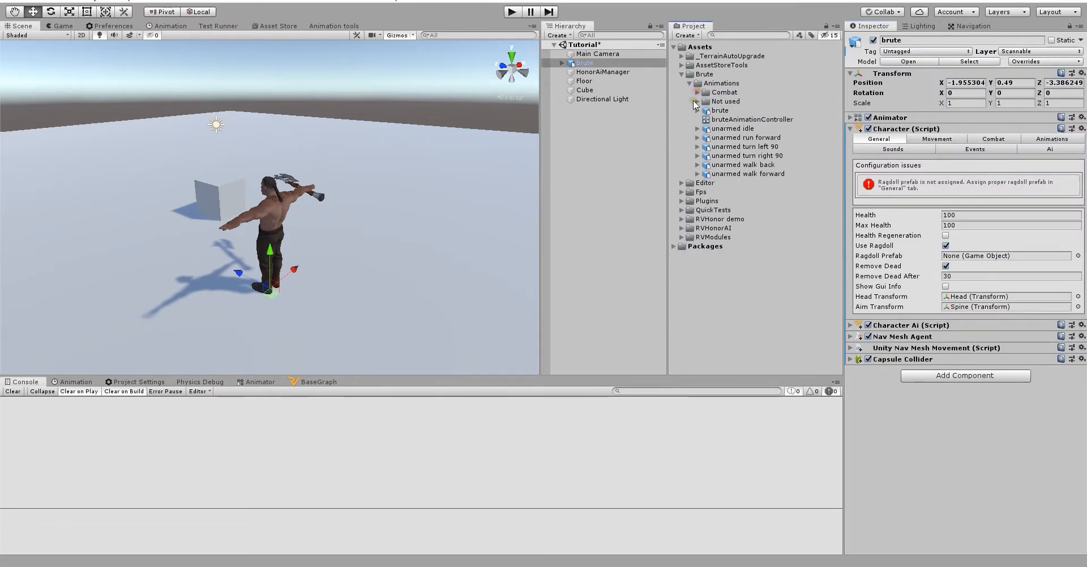
click(328, 1)
click(362, 12)
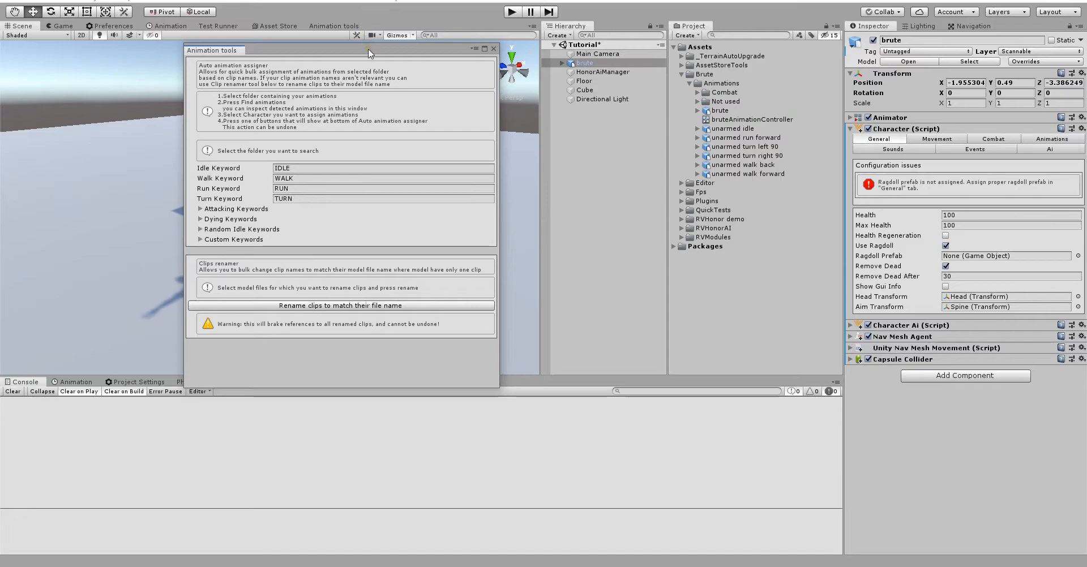
drag(368, 48, 385, 63)
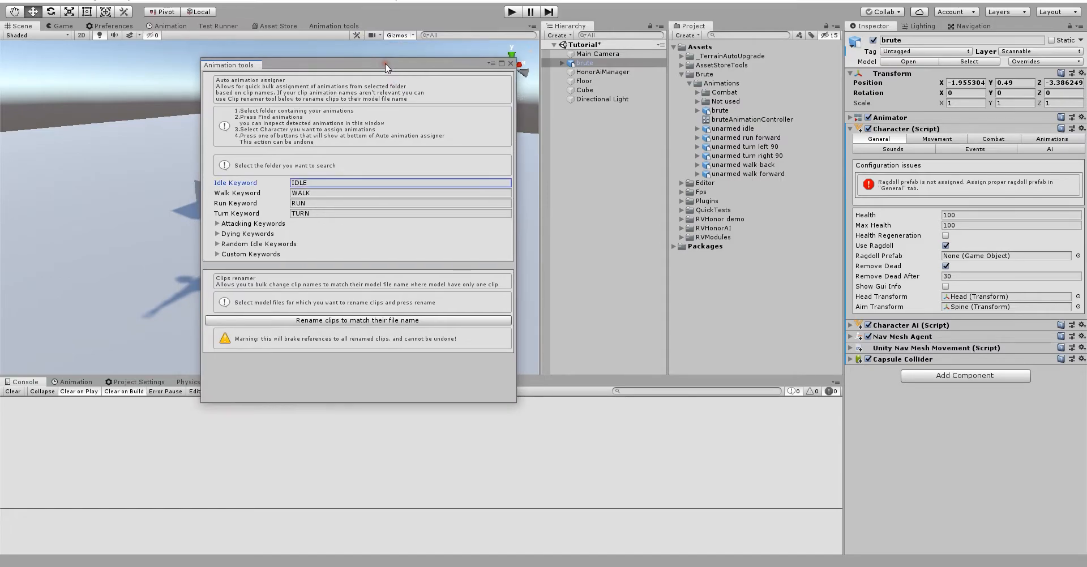
Find the animations in the Brute Animations folder and review the detected movement and single animations
click(721, 85)
click(360, 159)
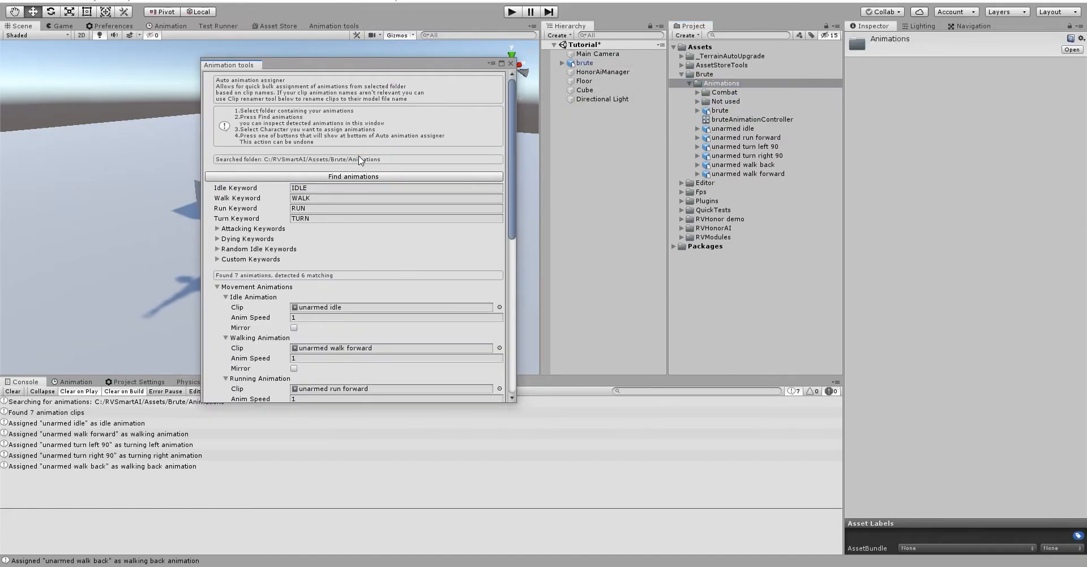
drag(511, 161, 510, 248)
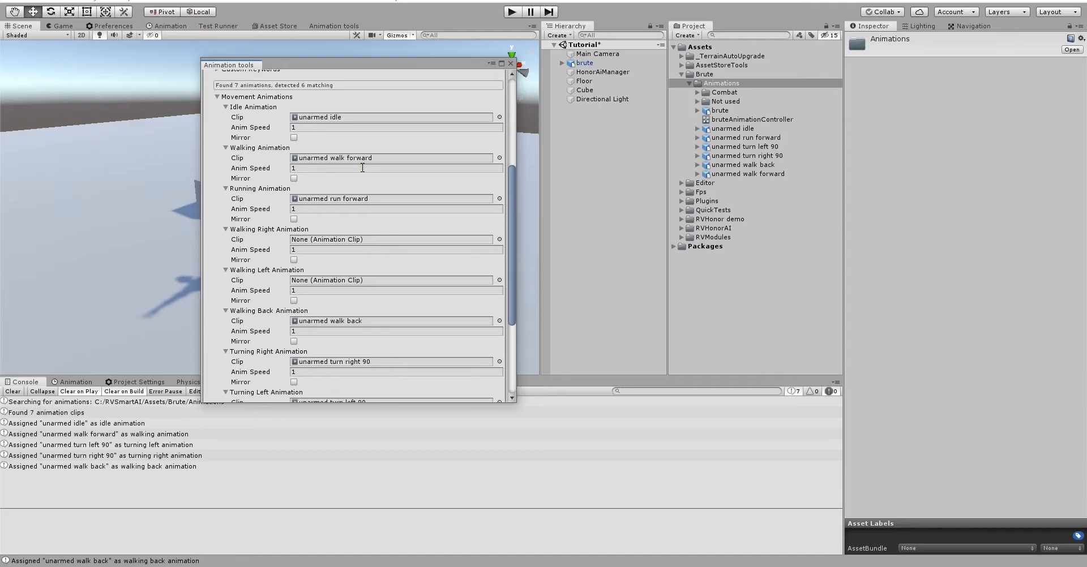
scroll(513, 204, down, 3)
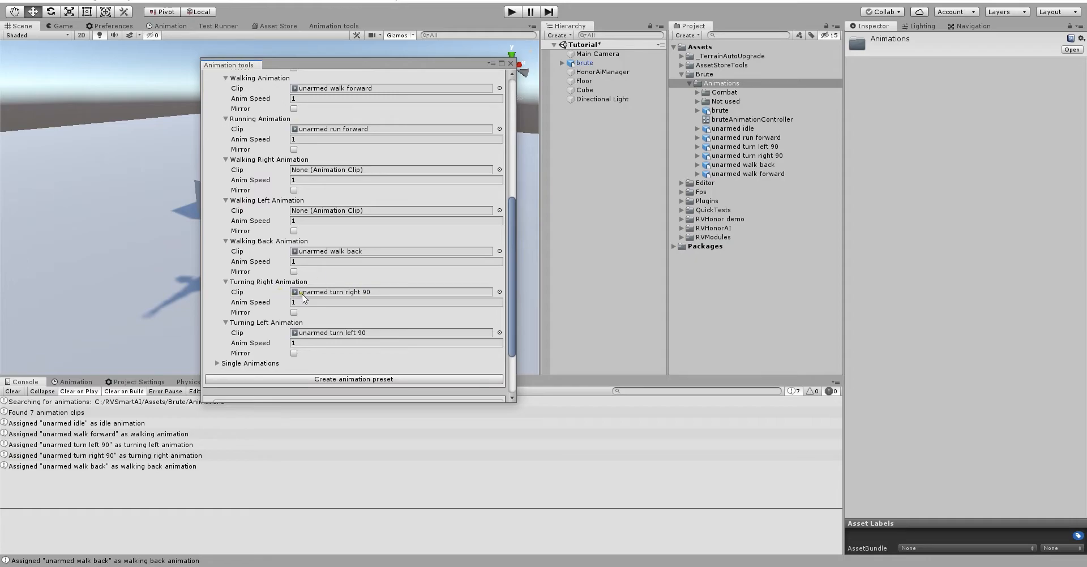
drag(512, 260, 510, 229)
click(281, 97)
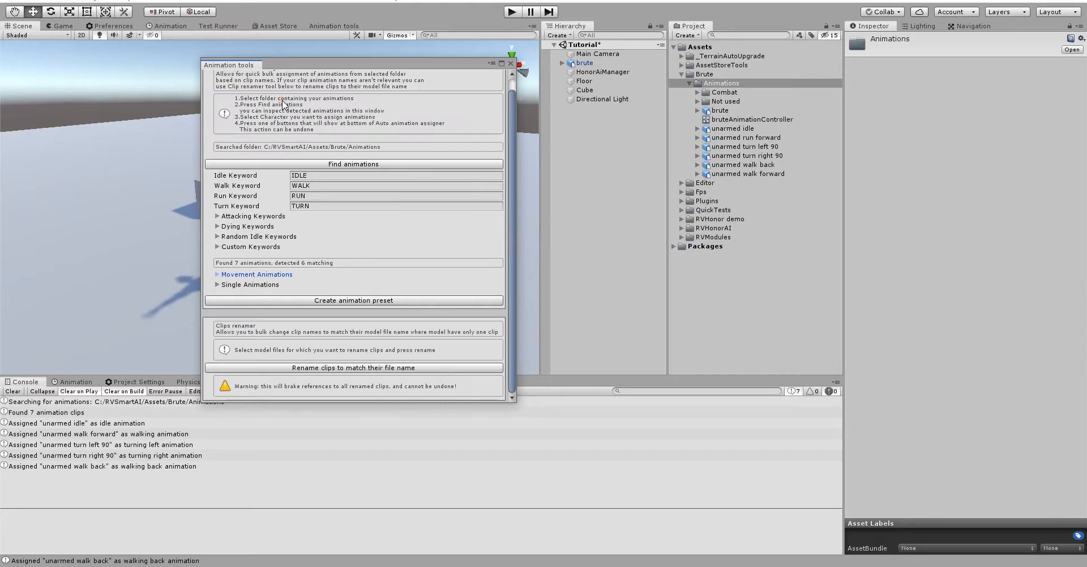
click(258, 285)
scroll(345, 270, down, 1)
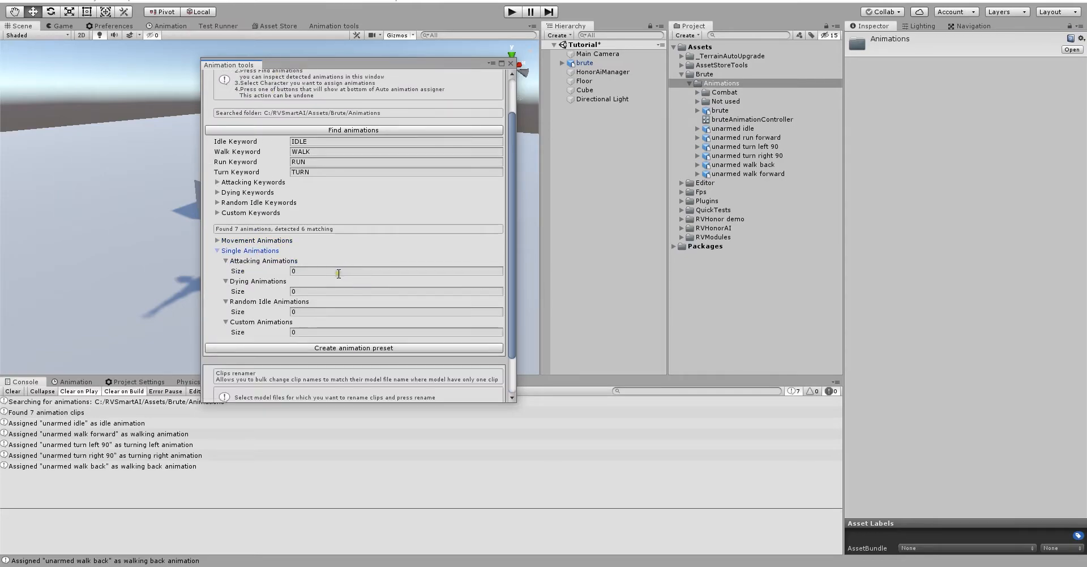
click(258, 251)
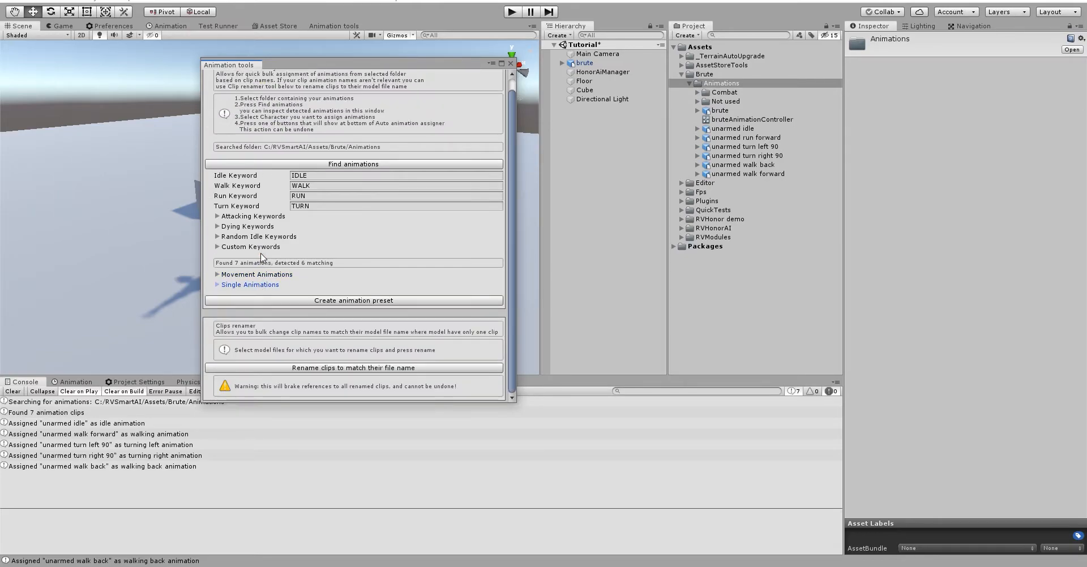
Assign the found movement animations to the brute and review its movement, single and combat movement animation settings
click(584, 63)
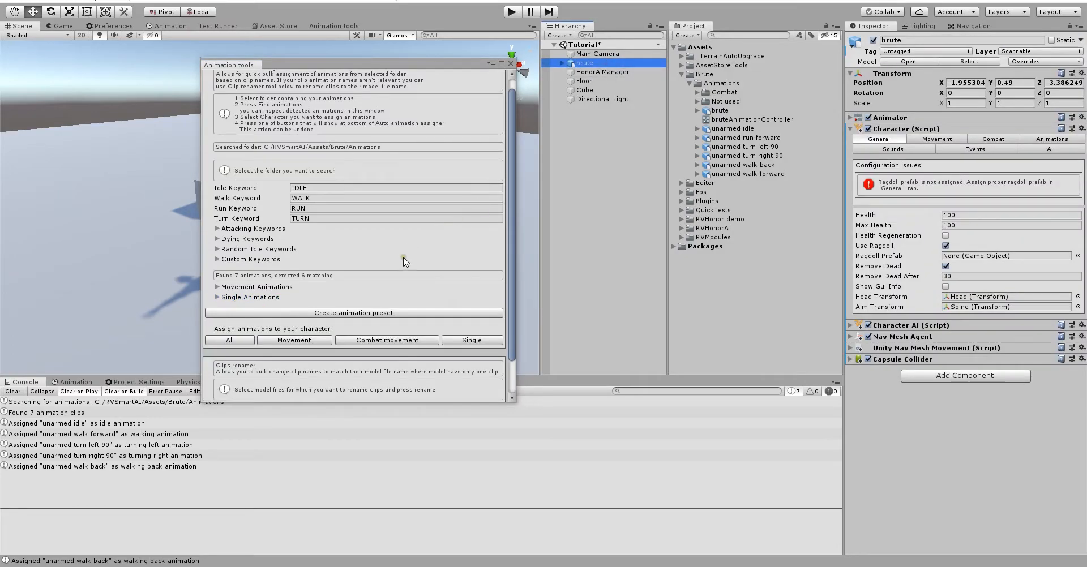
click(293, 342)
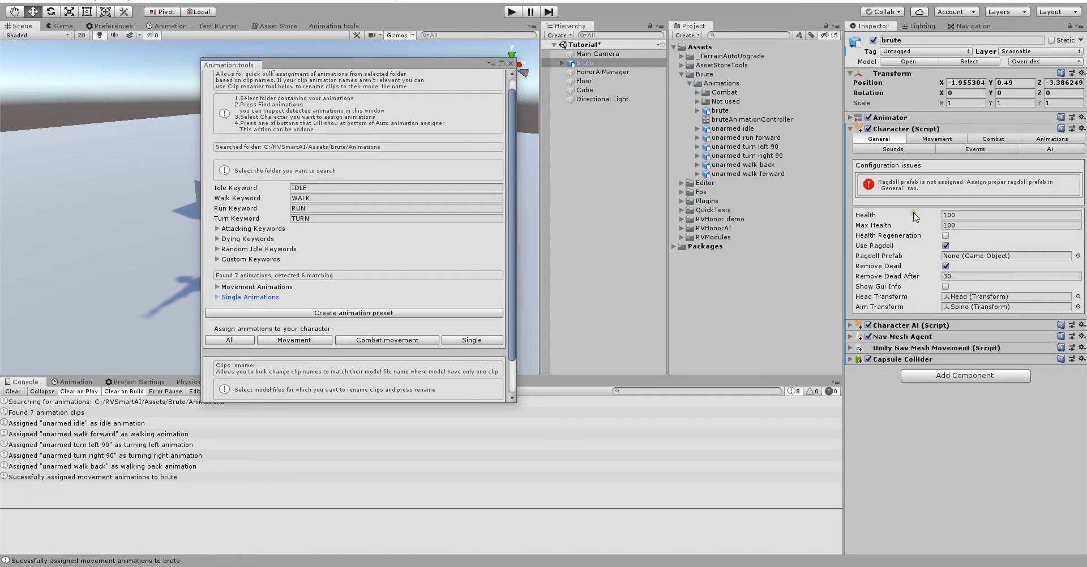
click(1040, 142)
scroll(971, 280, down, 3)
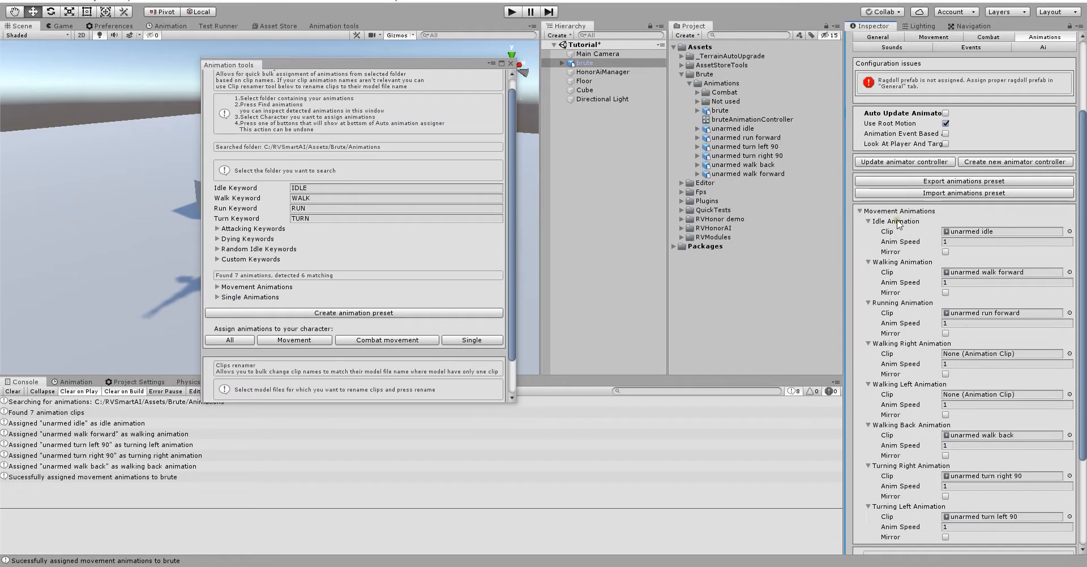
click(897, 213)
click(889, 372)
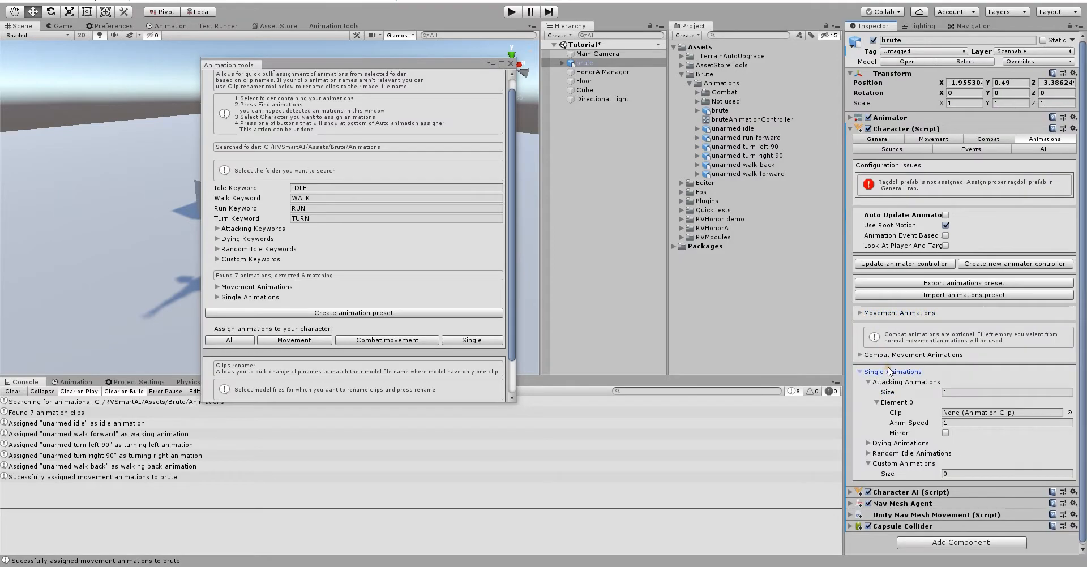
click(906, 464)
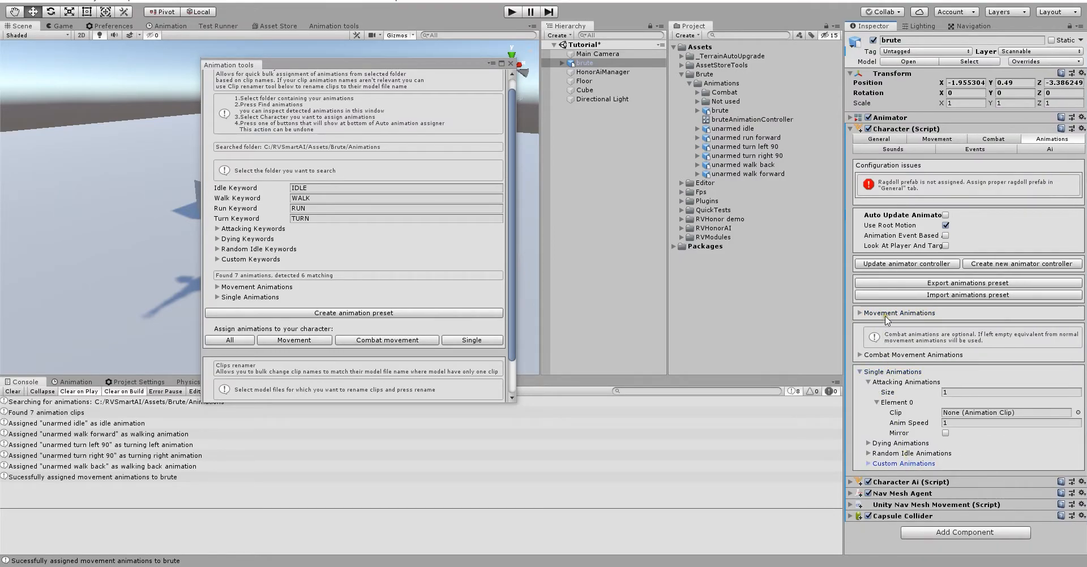
double_click(887, 313)
click(891, 355)
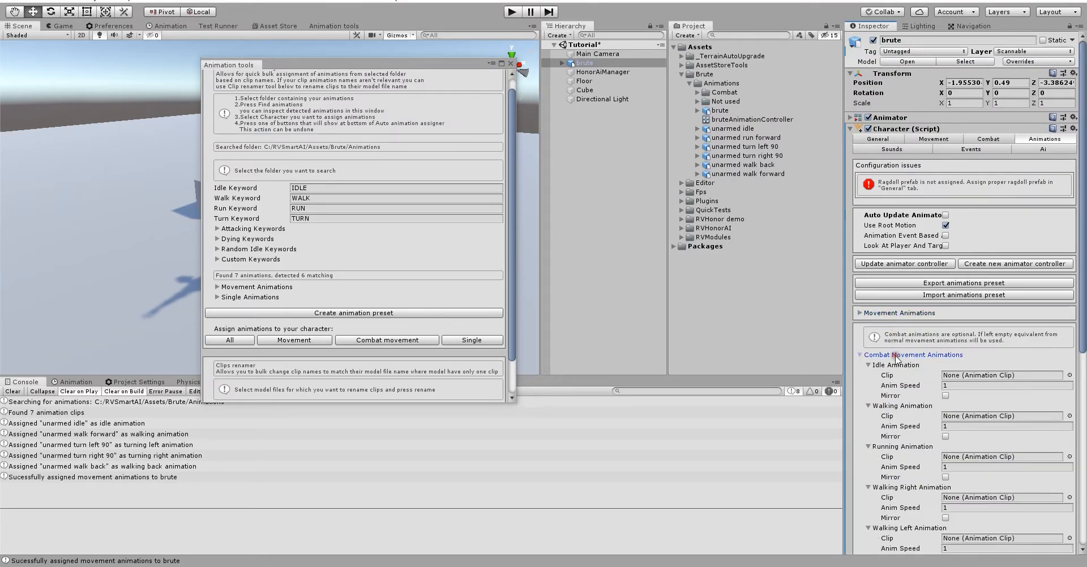
scroll(891, 356, down, 3)
click(907, 253)
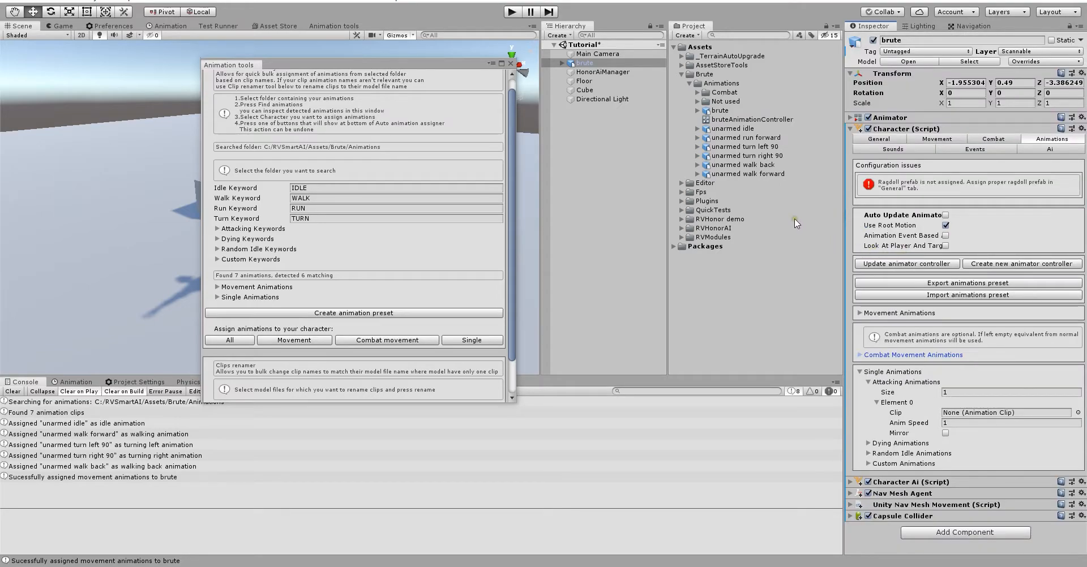
Find the animations in the Combat folder and locate the detected attacking clip in the project
click(728, 94)
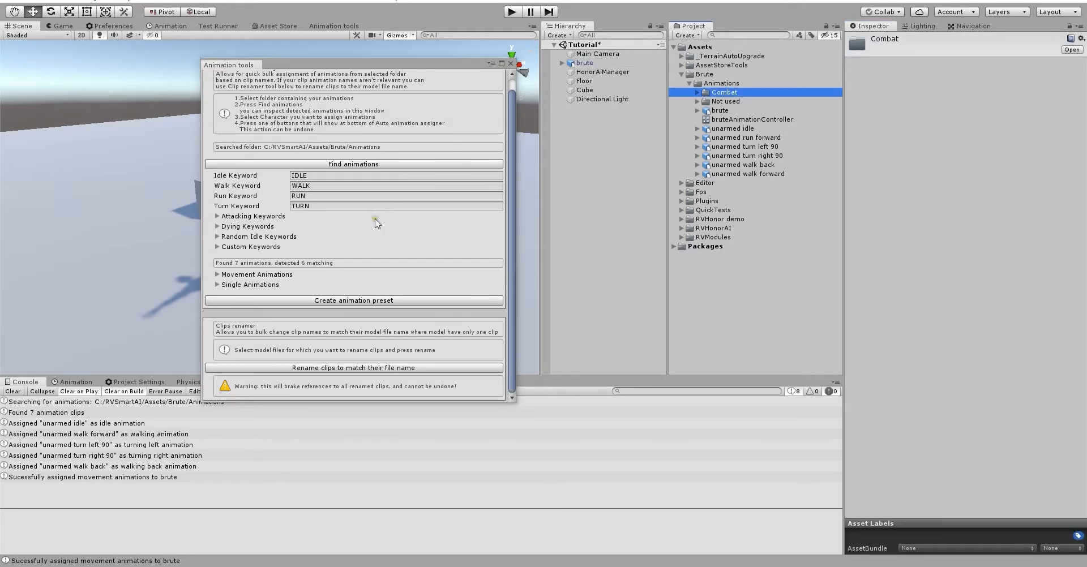
click(355, 165)
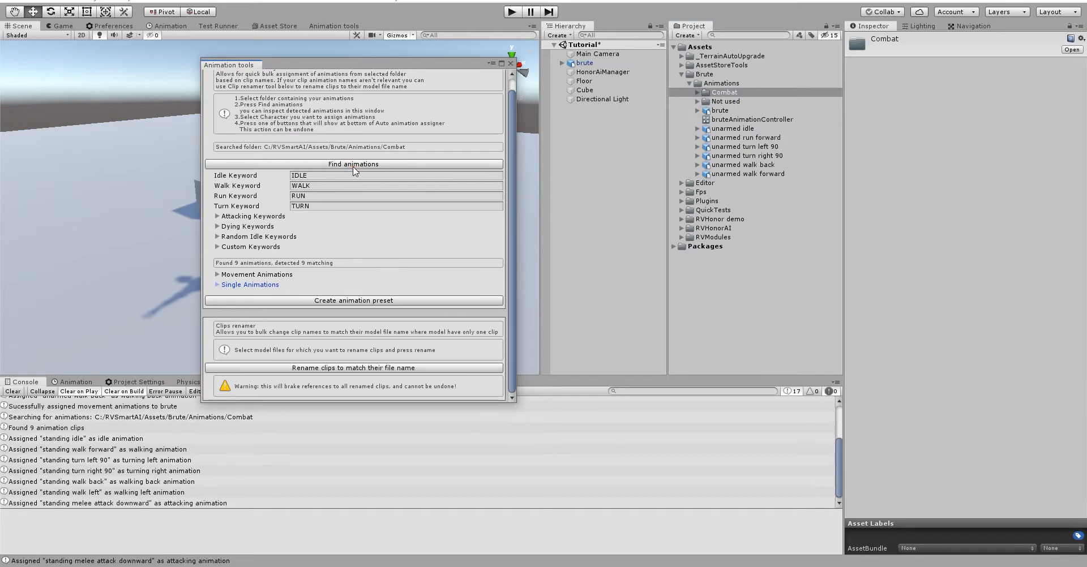
click(238, 217)
click(238, 218)
click(247, 285)
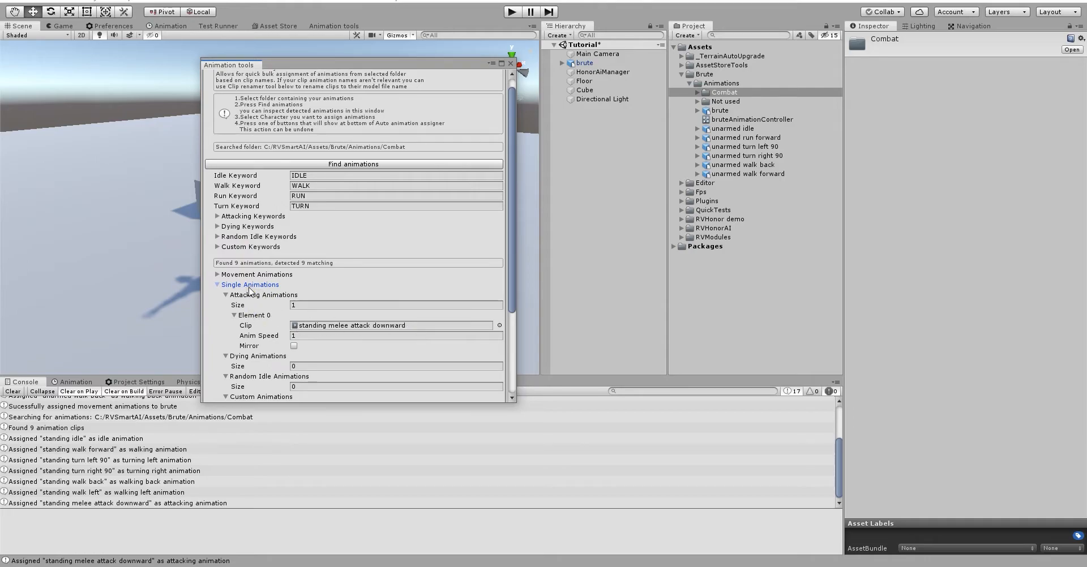
click(320, 325)
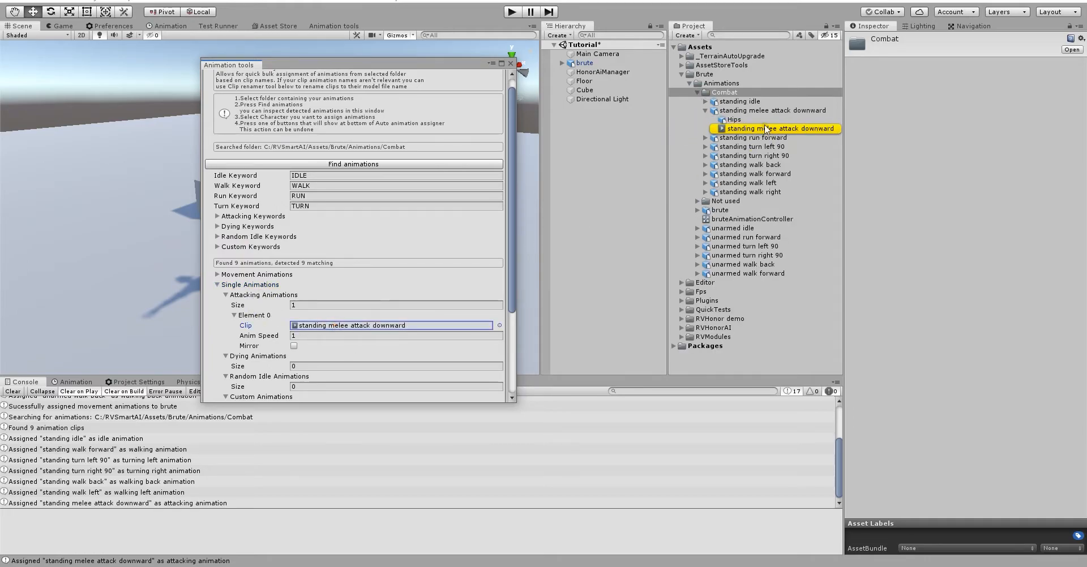
click(237, 284)
Examine the detected combat movement clips and locate the walking clip in the project
click(238, 275)
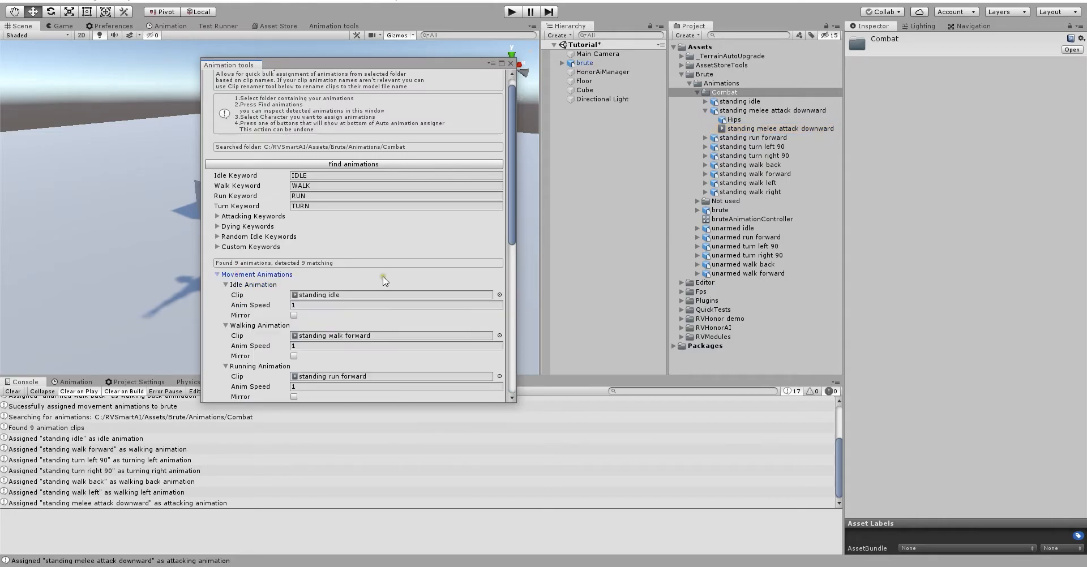
scroll(381, 277, down, 2)
click(358, 268)
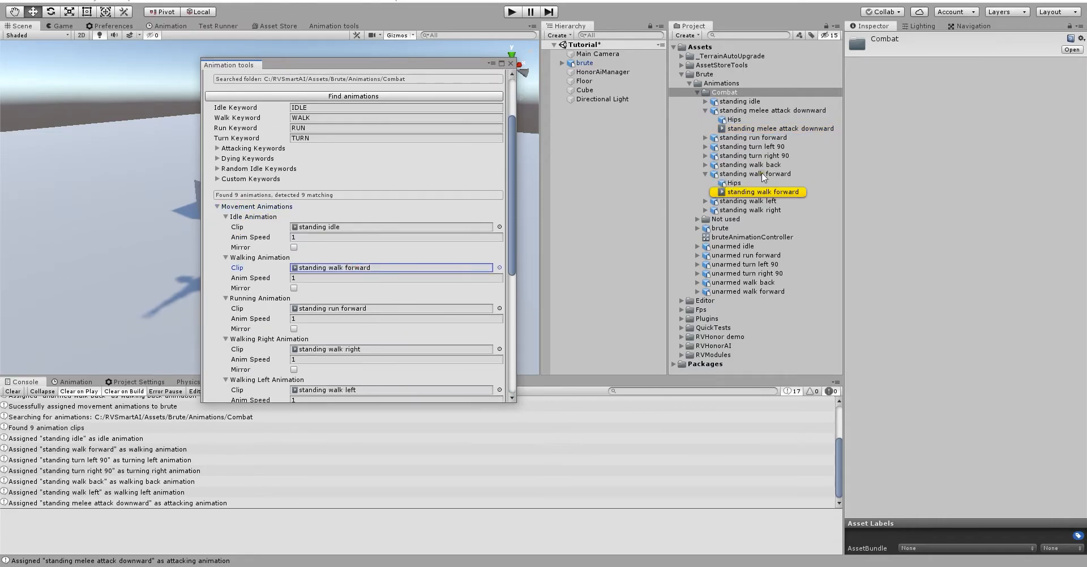
click(705, 174)
click(705, 110)
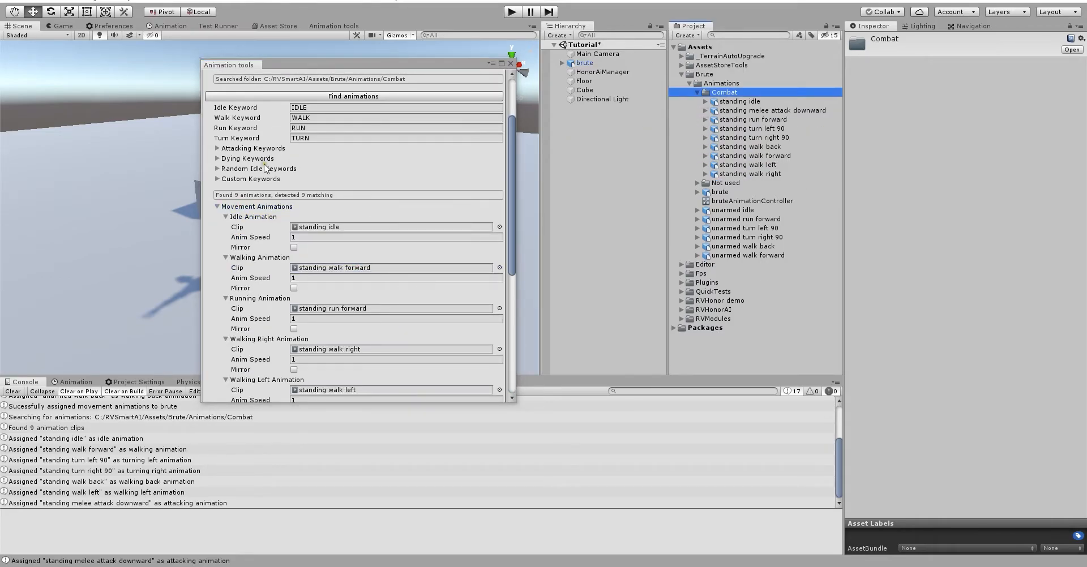
click(257, 207)
Assign the found clips to the brute as combat movement animations and check them in its Character settings
click(584, 63)
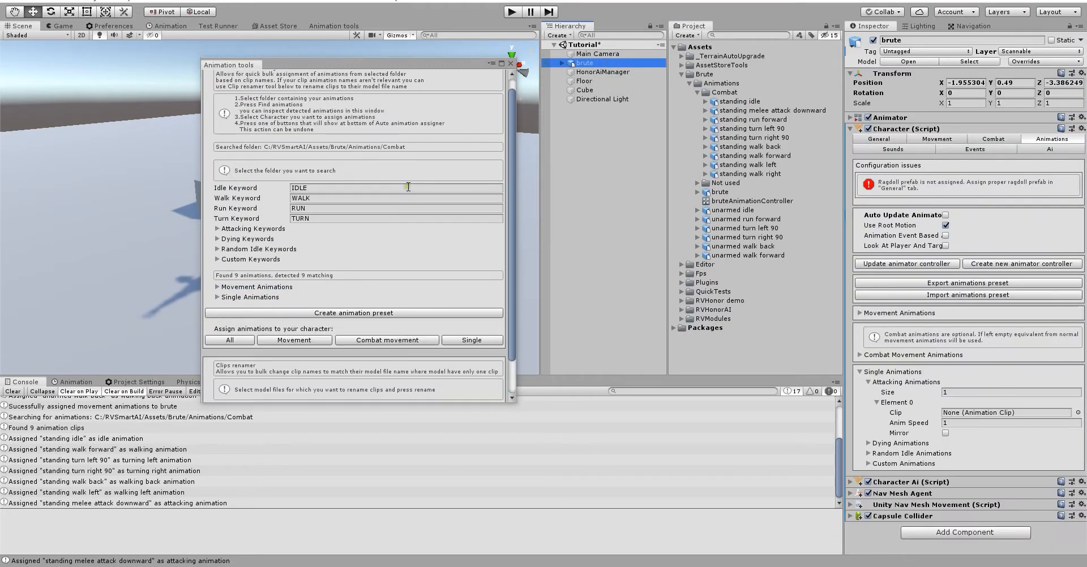
click(389, 341)
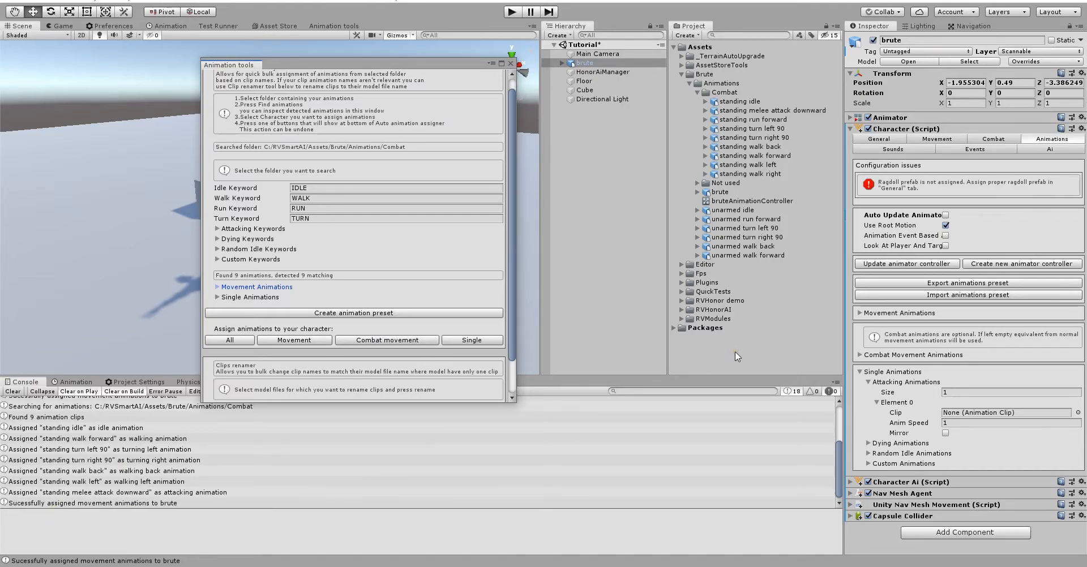
click(894, 354)
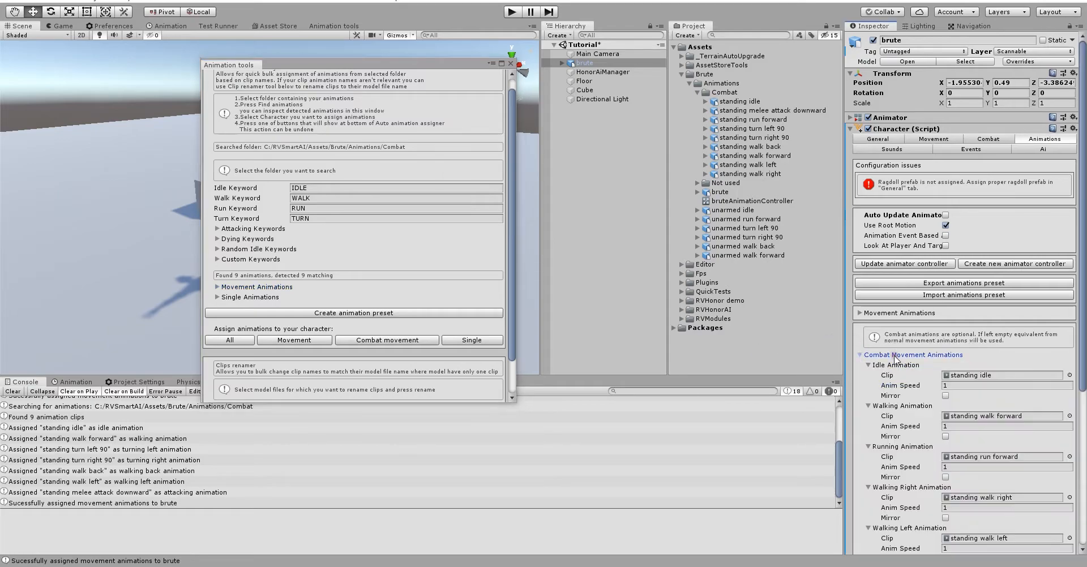
scroll(895, 357, down, 5)
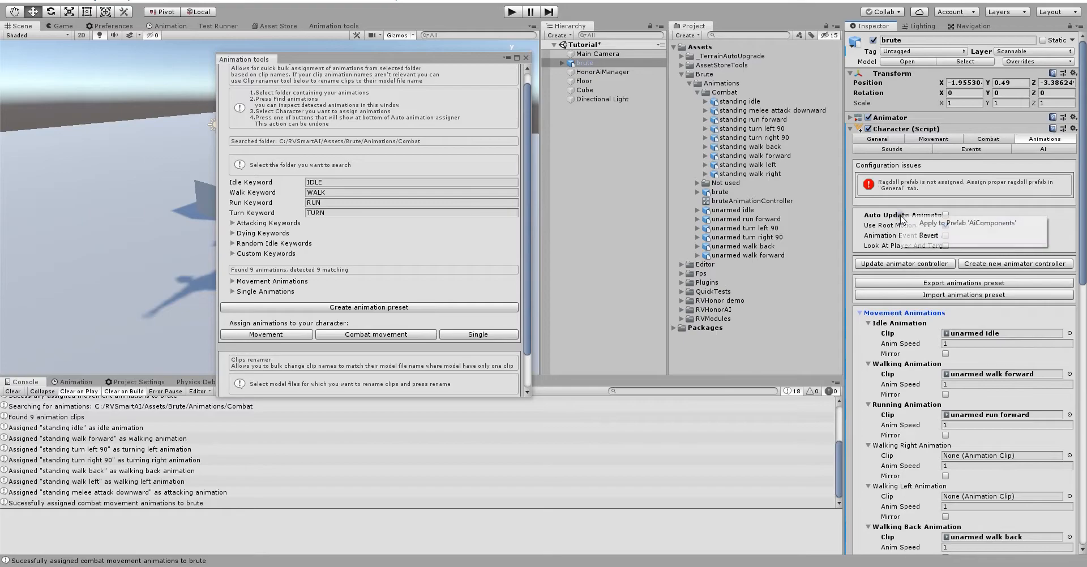
Revert the brute's auto update animator controller option to its prefab value and collapse the movement and combat movement animation sections
click(901, 216)
click(901, 269)
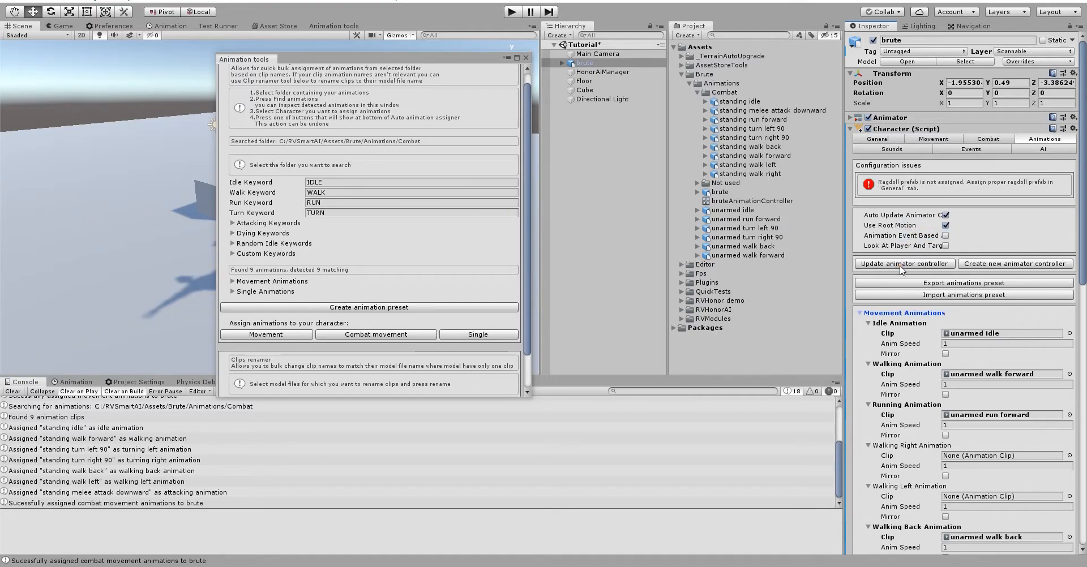
click(903, 313)
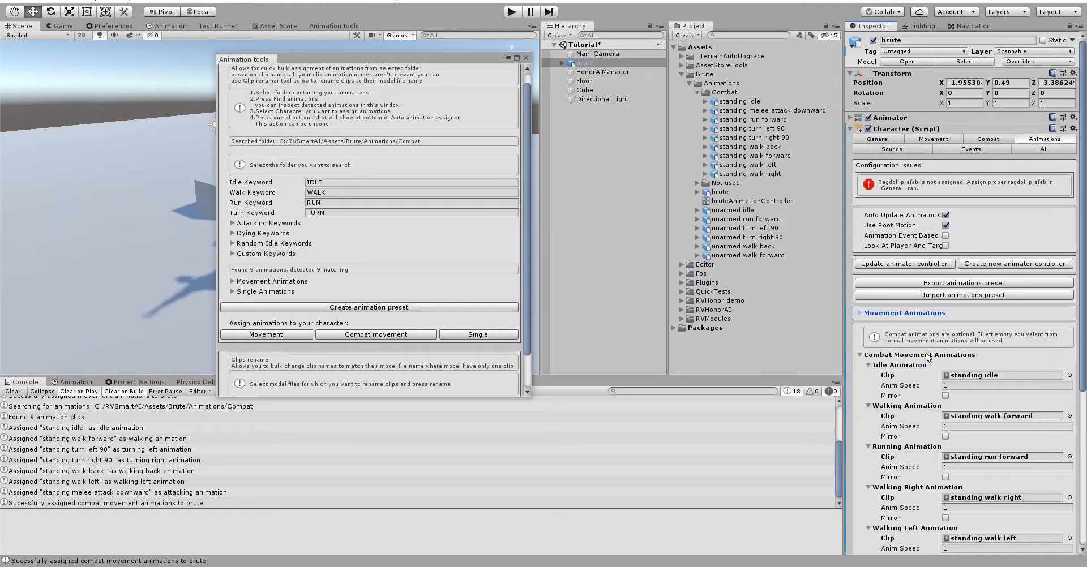
click(926, 356)
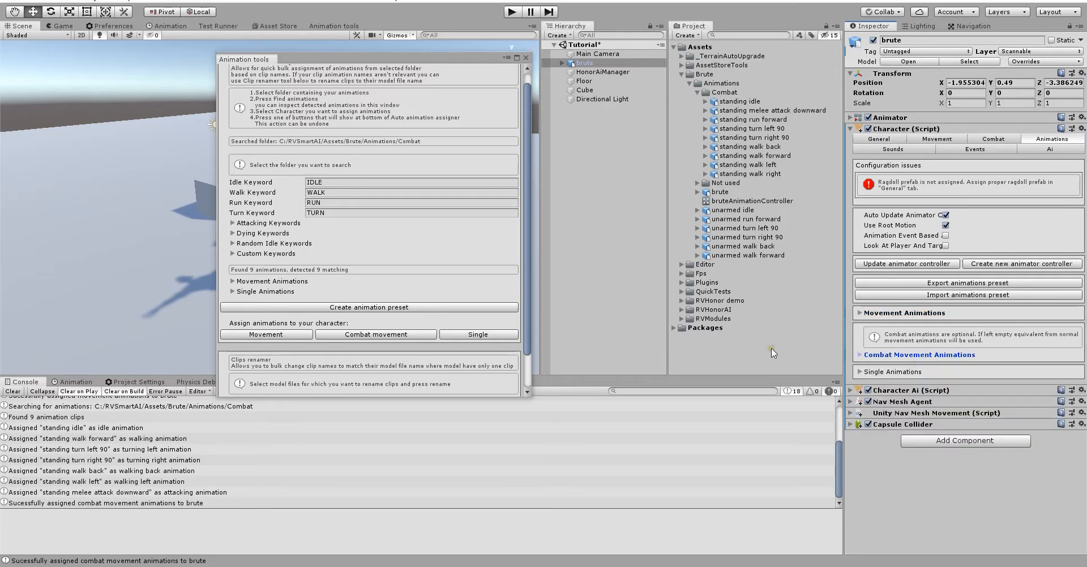
Assign the found single animations to the brute and check its attacking animation clip
click(478, 334)
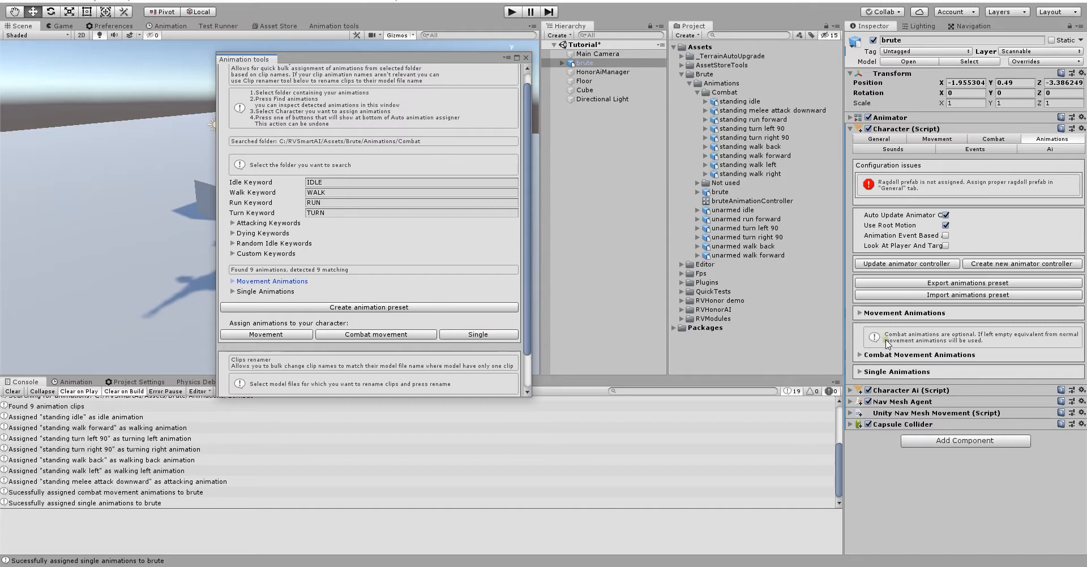
click(894, 372)
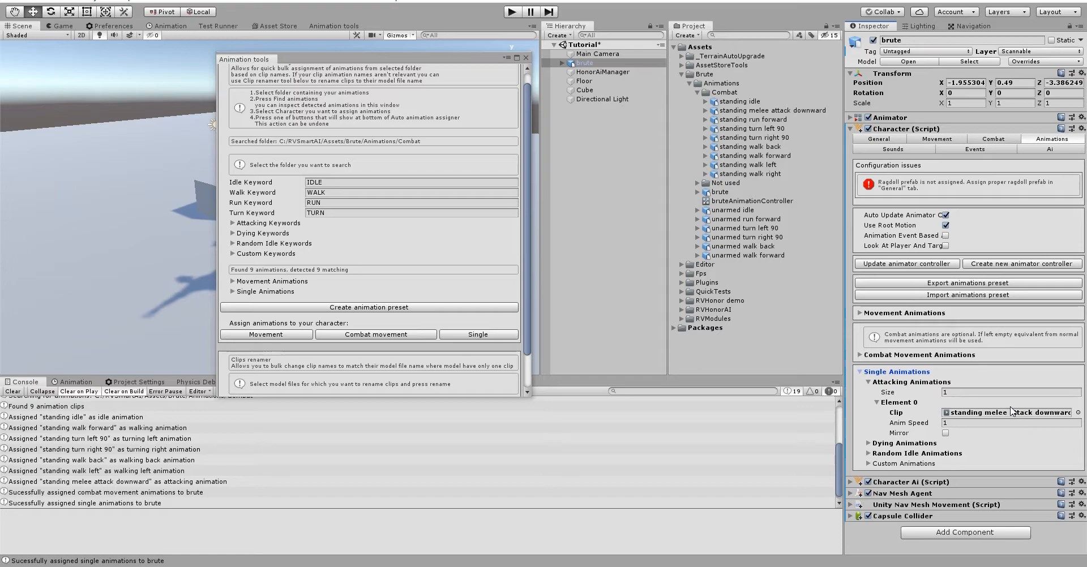
click(910, 371)
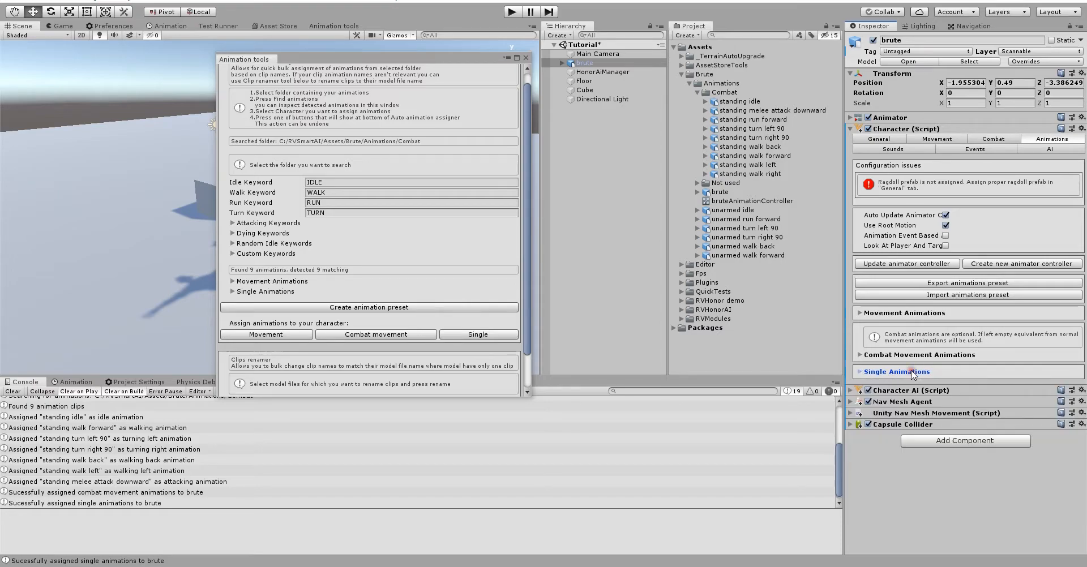
Assign the standing walk right and standing walk left clips to the brute's walking right and left movement animations, and dock the animation tools window
click(910, 313)
drag(1082, 277, 1082, 381)
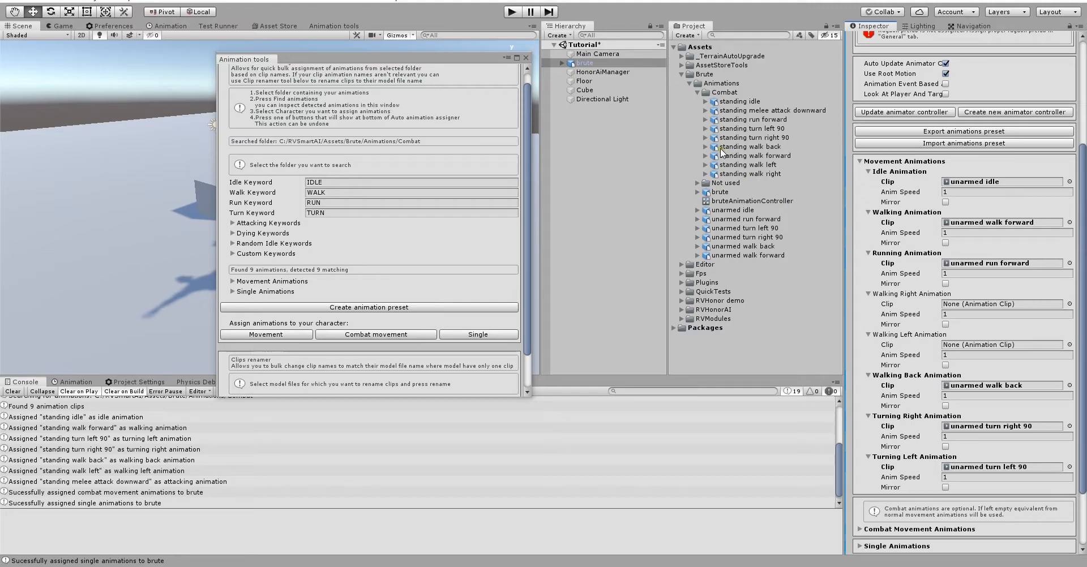
click(704, 174)
drag(733, 191, 969, 309)
click(705, 165)
drag(745, 183, 979, 348)
drag(267, 52, 396, 26)
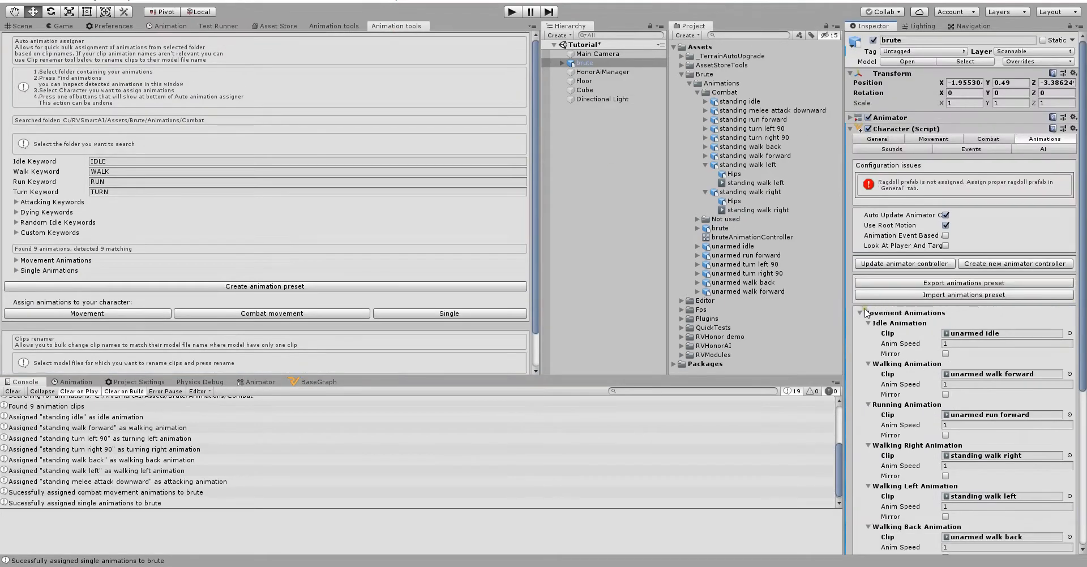
click(860, 313)
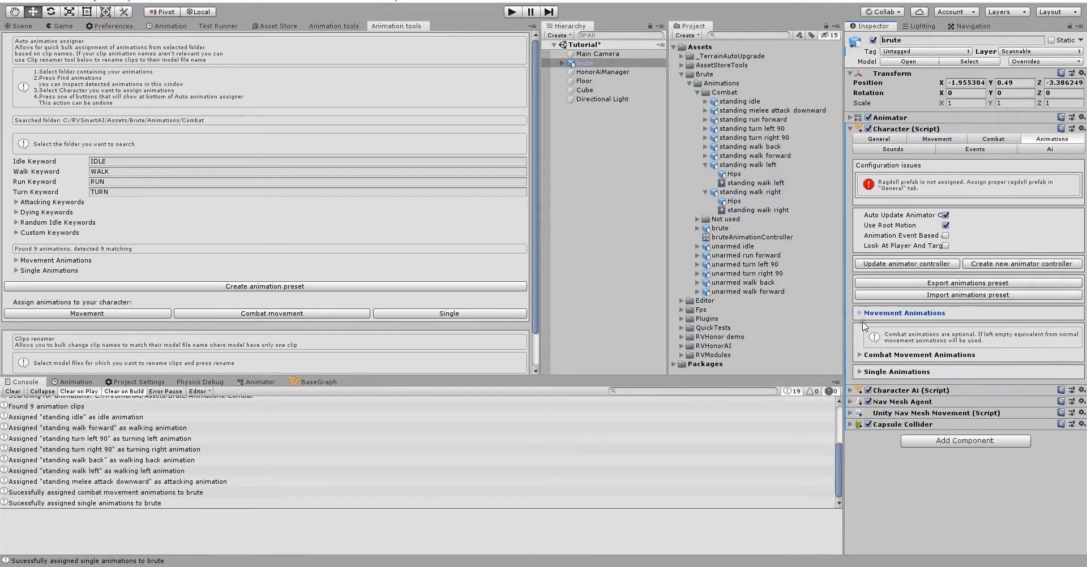
Set the size of the brute's dying animations list to 1 in its single animations
click(860, 372)
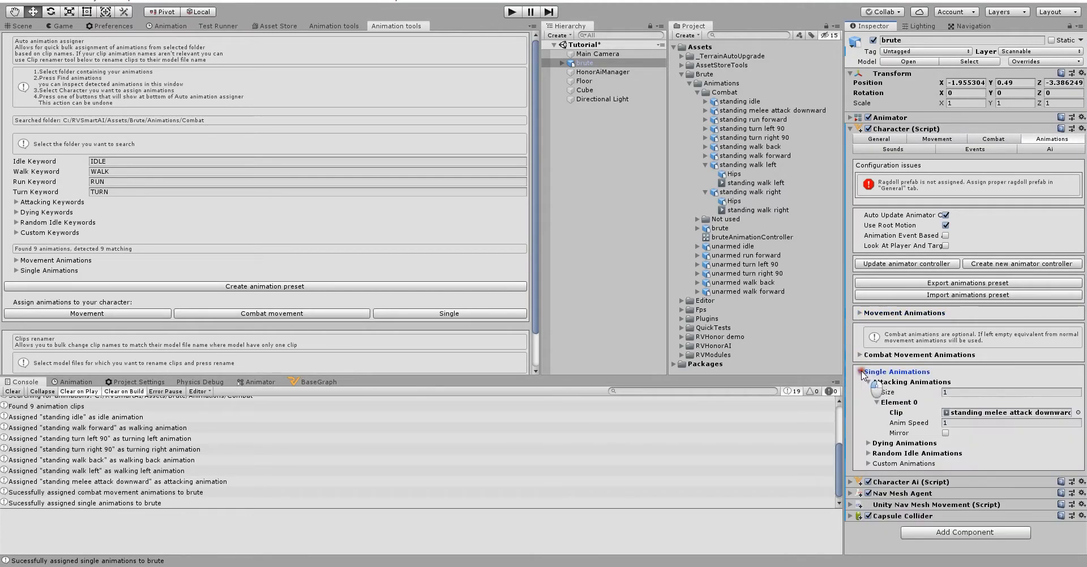
click(900, 403)
click(898, 413)
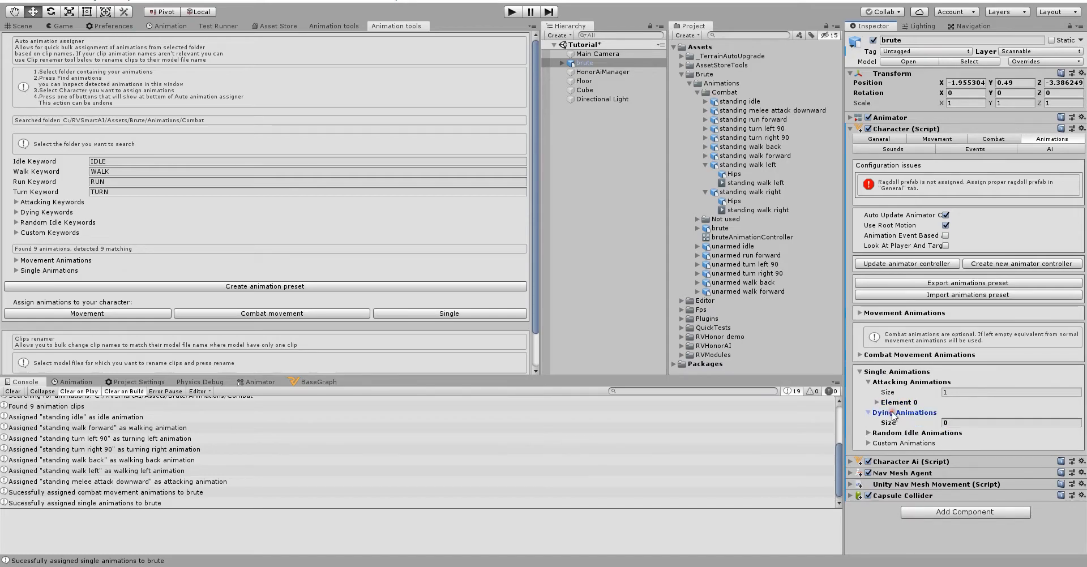
click(966, 423)
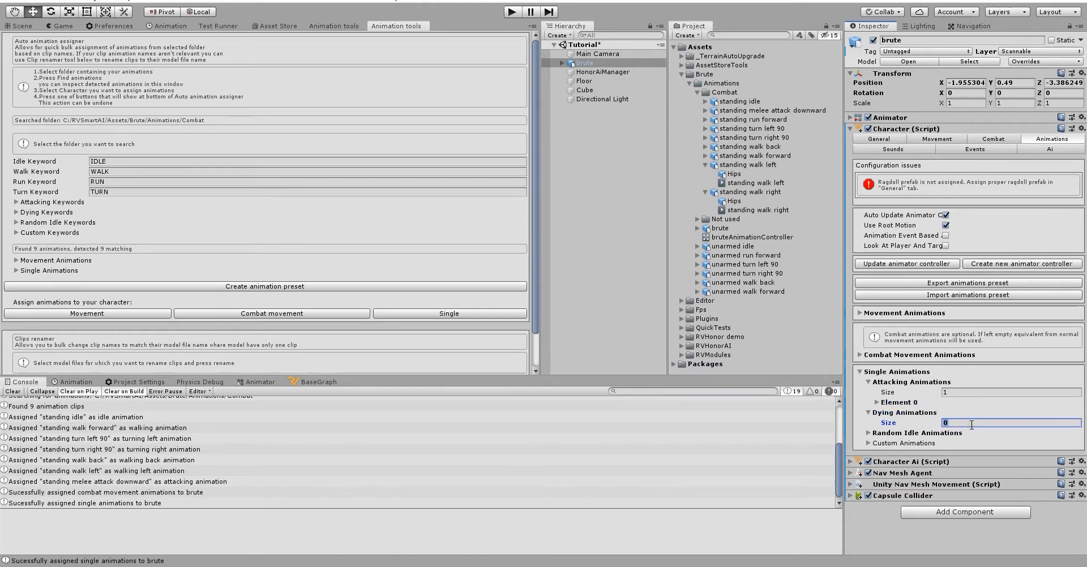
text(1)
key(Return)
Assign the dying1 clip to the brute's dying animation and set its animation speed to 1
click(1069, 443)
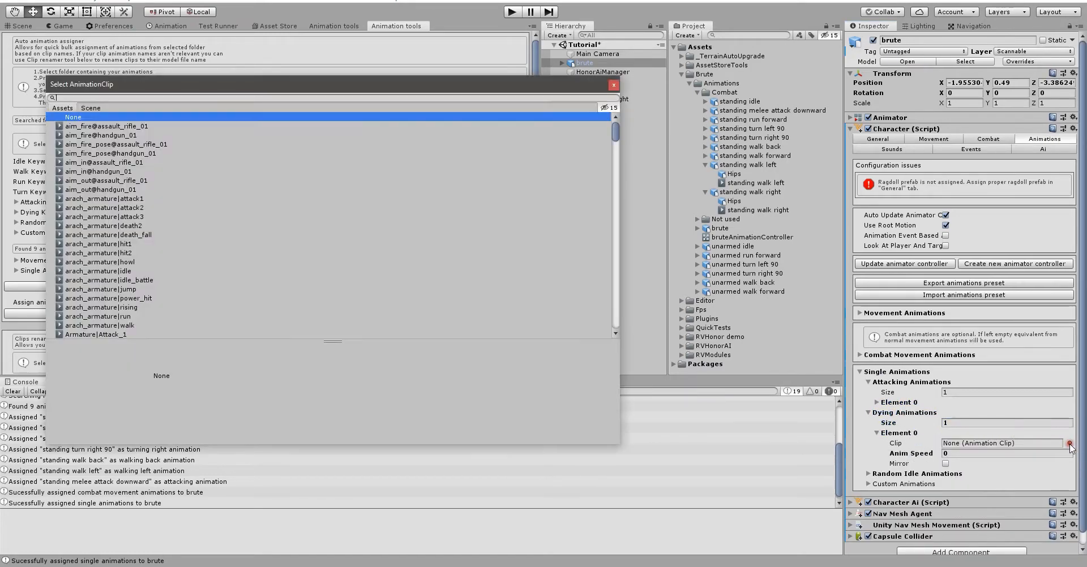
text(die)
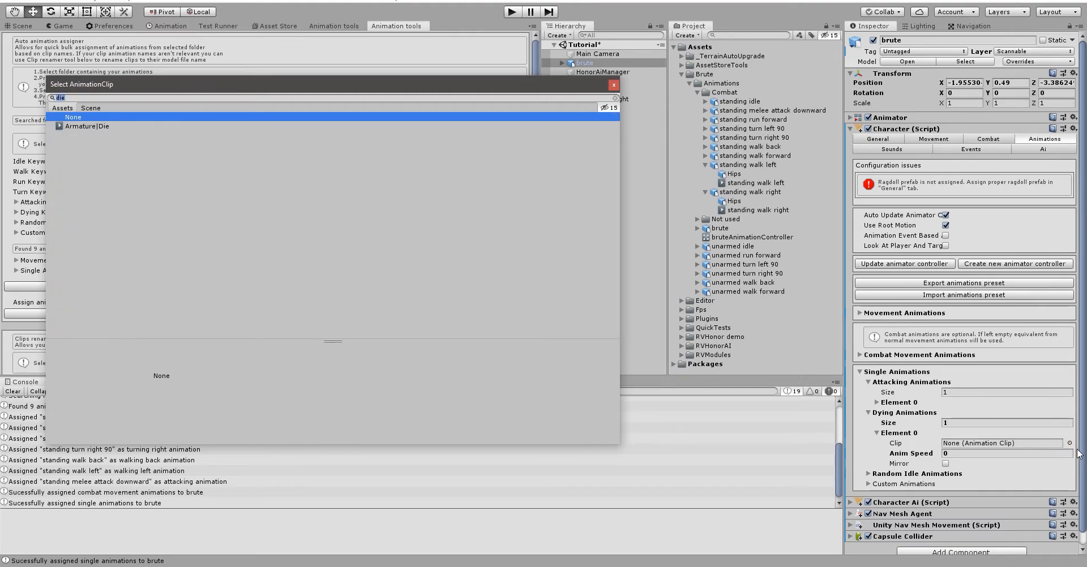
text(dyi)
key(Down)
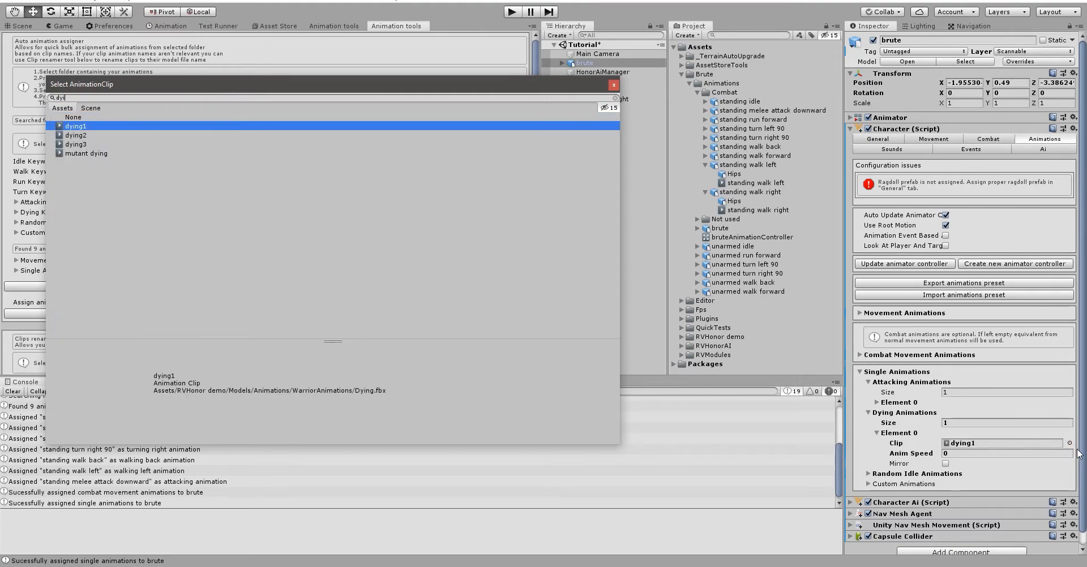
key(Return)
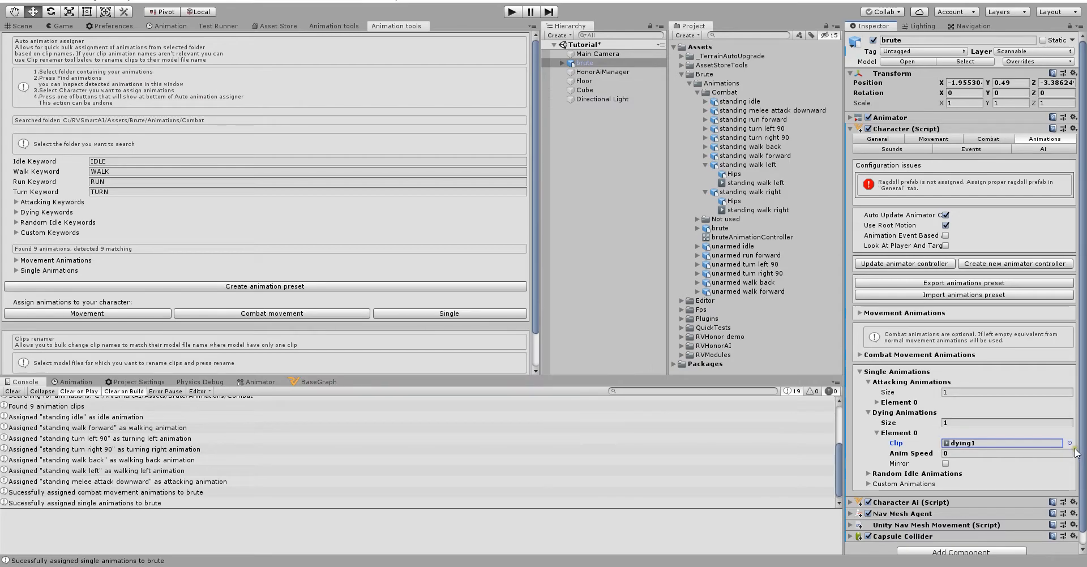
click(1051, 453)
text(1)
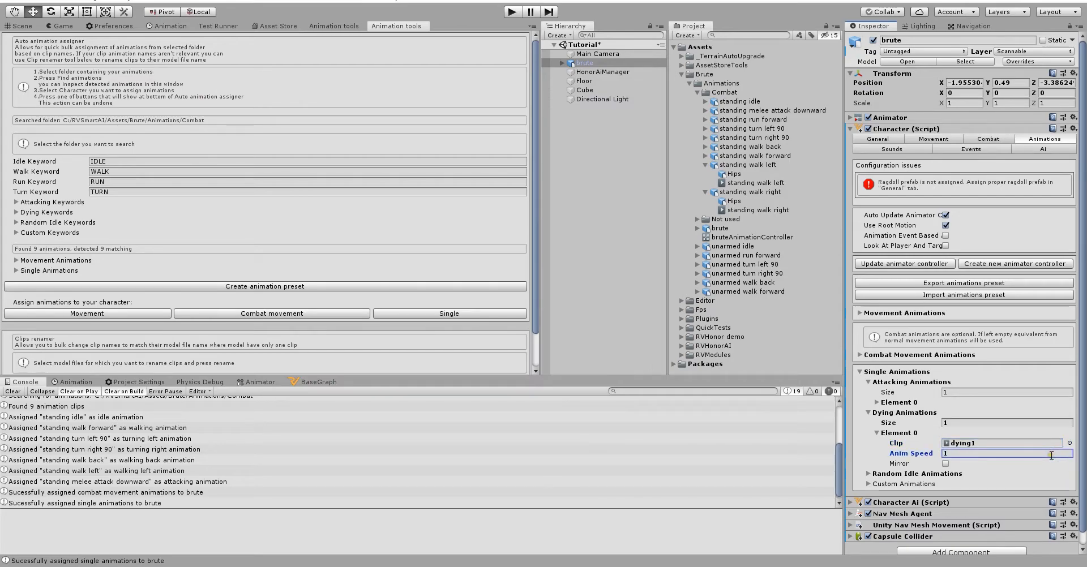
click(901, 433)
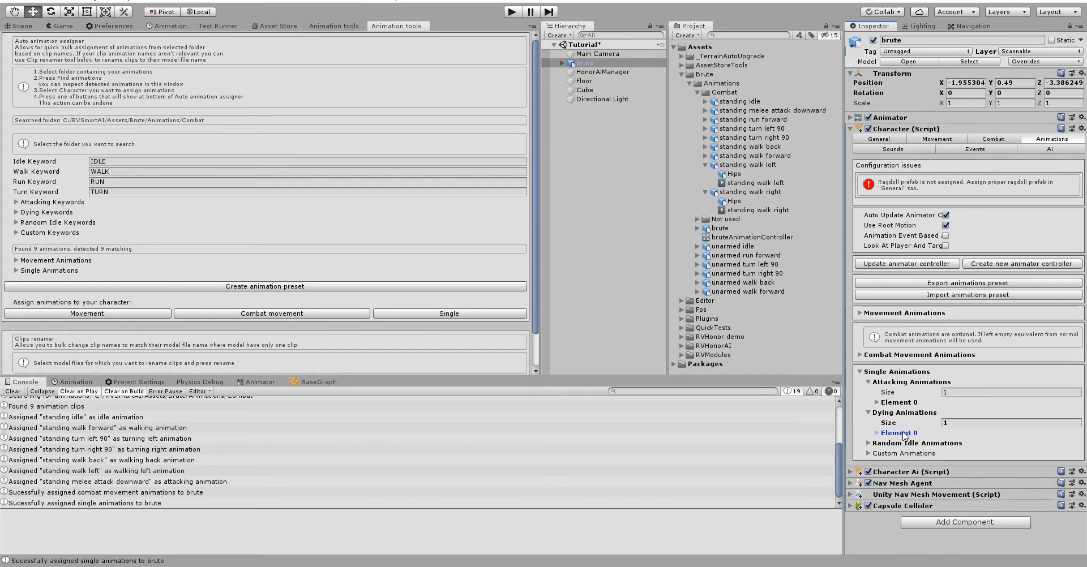
click(905, 413)
Locate the brute's standing melee attack downward clip in the project and expand the Events section of its import settings
click(900, 403)
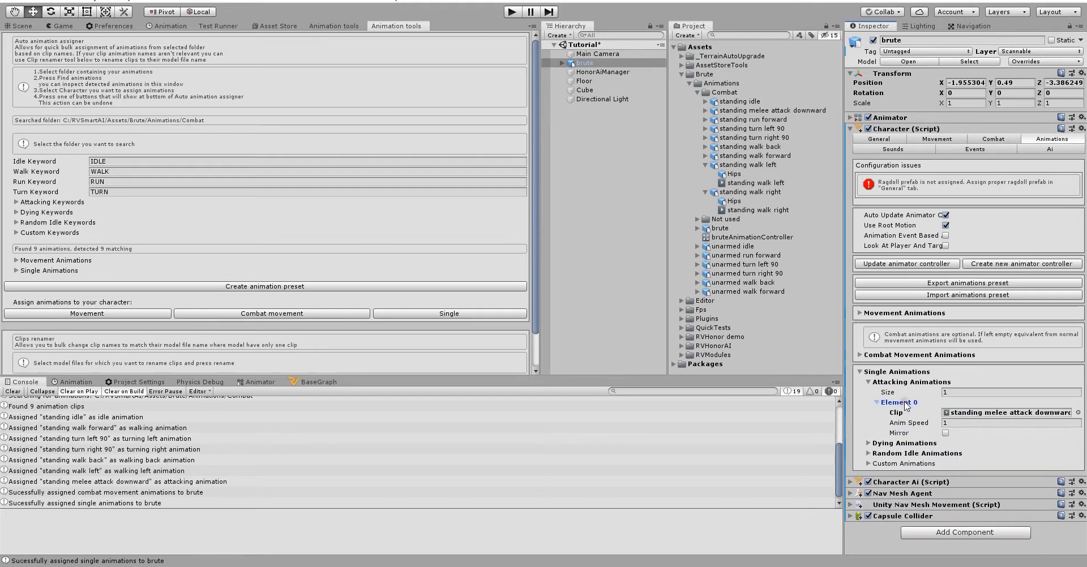
click(999, 414)
click(776, 111)
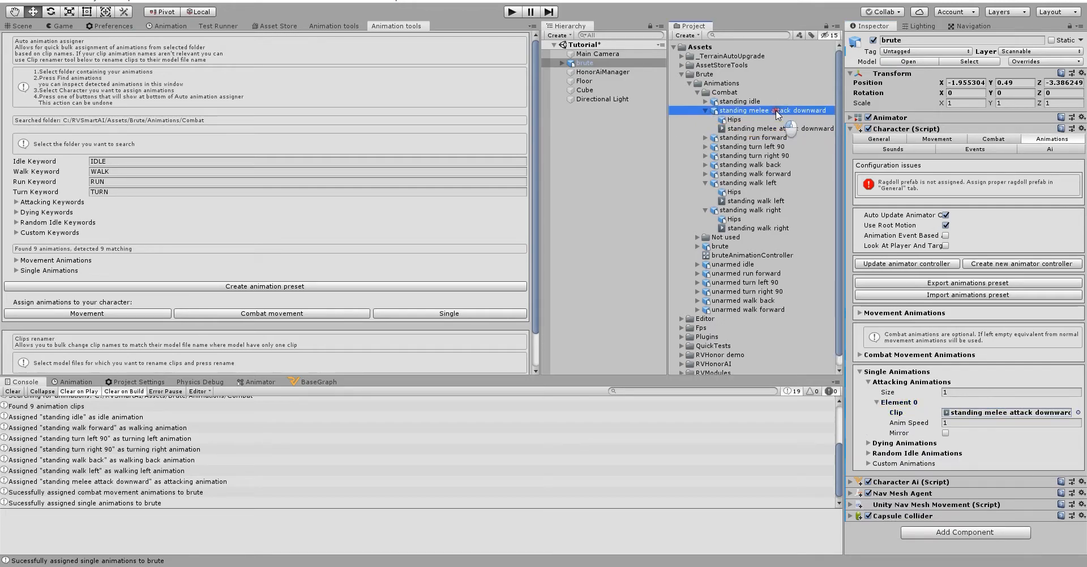
scroll(858, 232, down, 12)
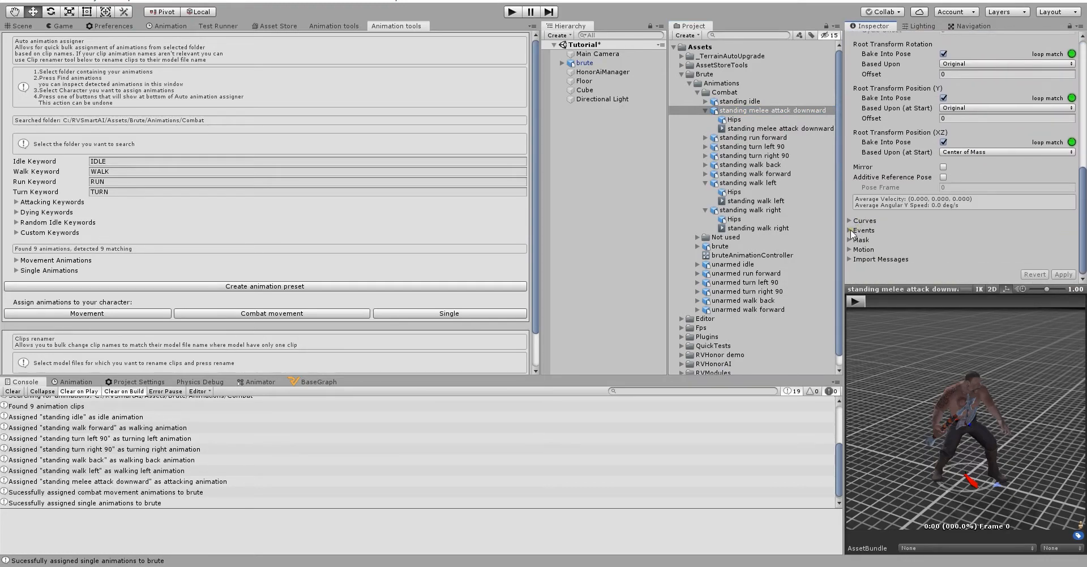
click(852, 231)
drag(1084, 189, 1074, 236)
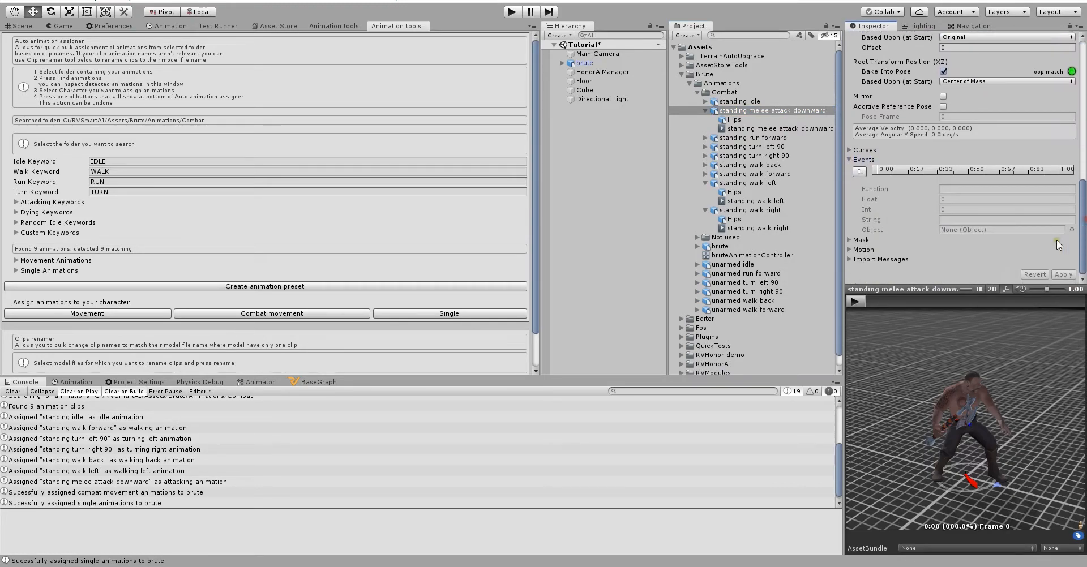
Add an event calling the Attack function at about frame 25 of the standing melee attack downward clip and apply the import settings
drag(868, 301, 949, 305)
click(859, 172)
click(993, 190)
text(Attack)
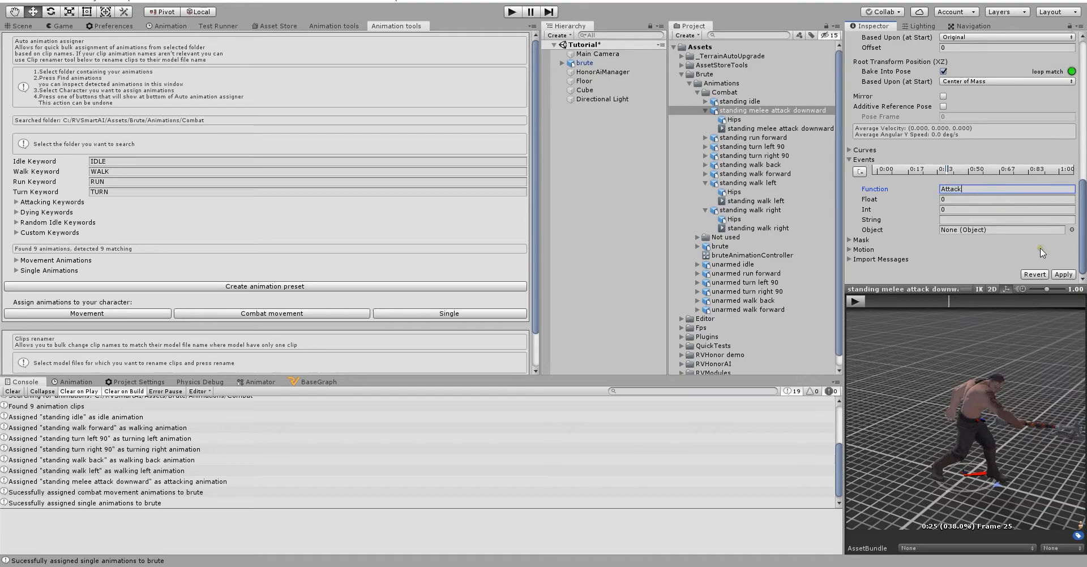
click(1063, 275)
Enable animation event based attack and look at player and target for the brute, and widen the Inspector
click(584, 63)
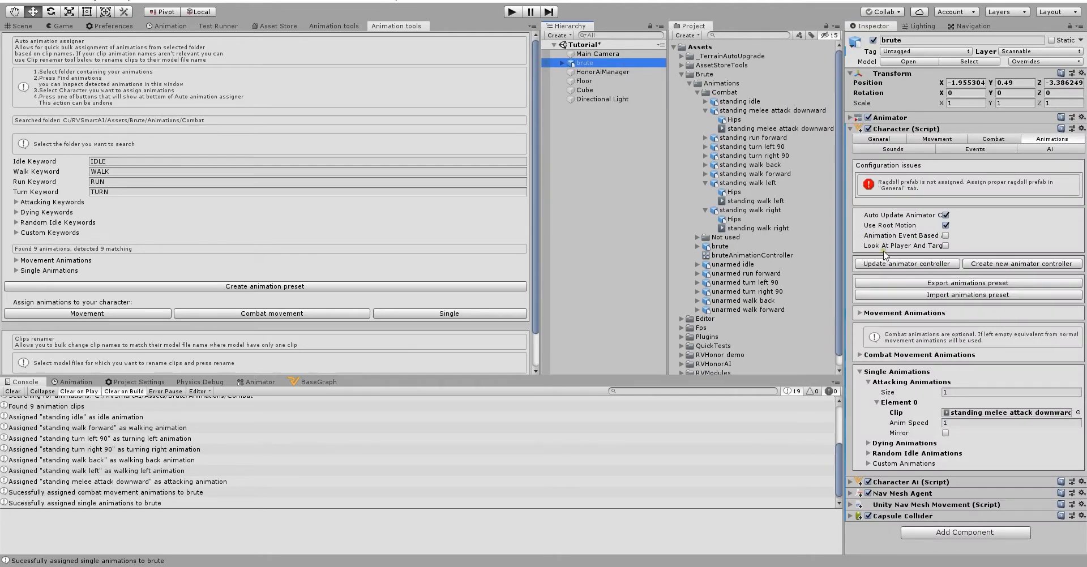
click(945, 237)
click(945, 246)
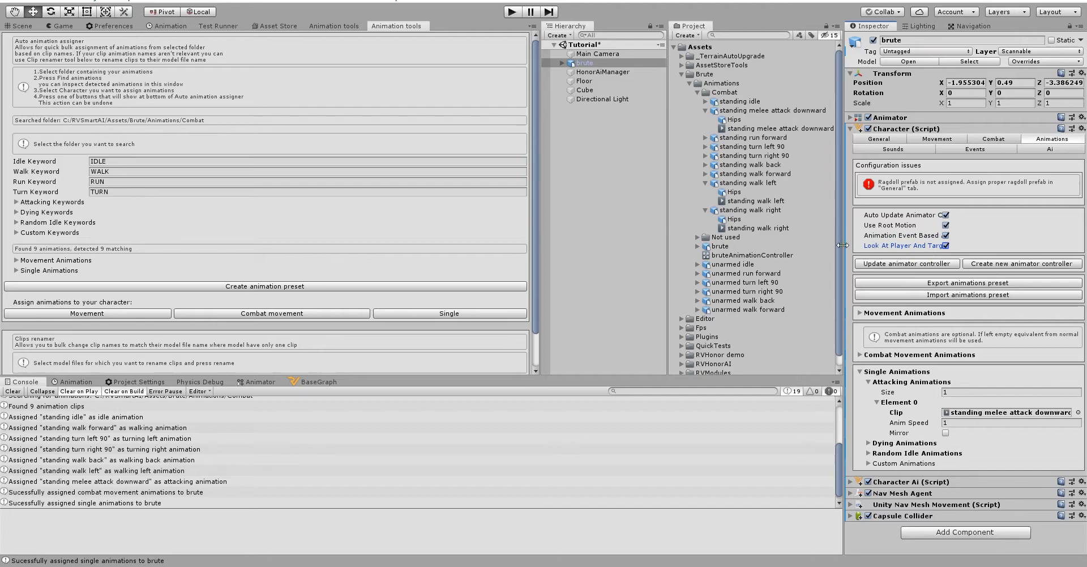
drag(844, 250, 794, 249)
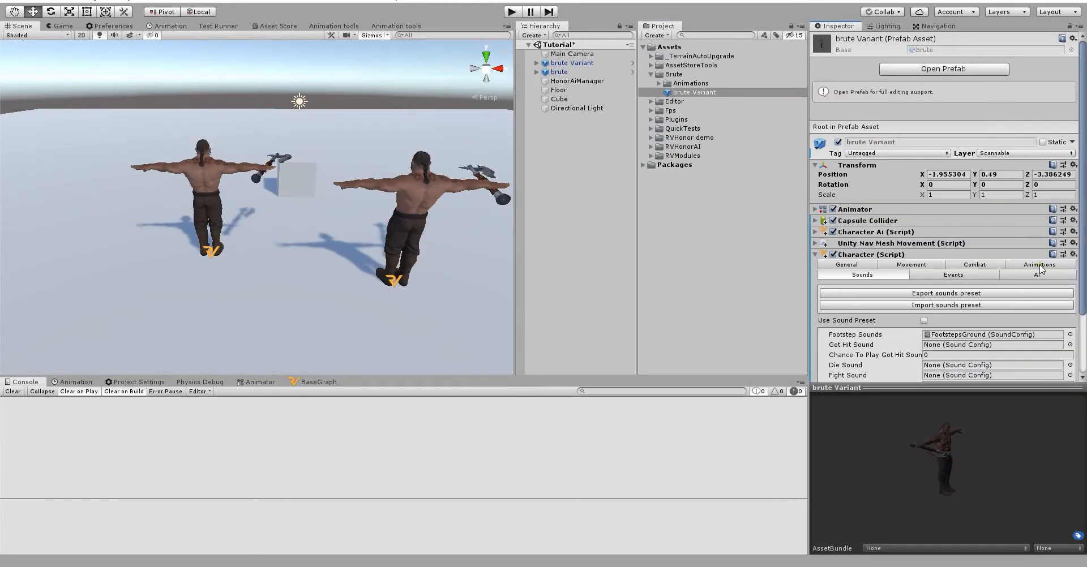
Locate the unarmed walk forward clip from the brute Variant's walking animation and expand the Events section of its import settings
click(879, 276)
scroll(879, 276, down, 6)
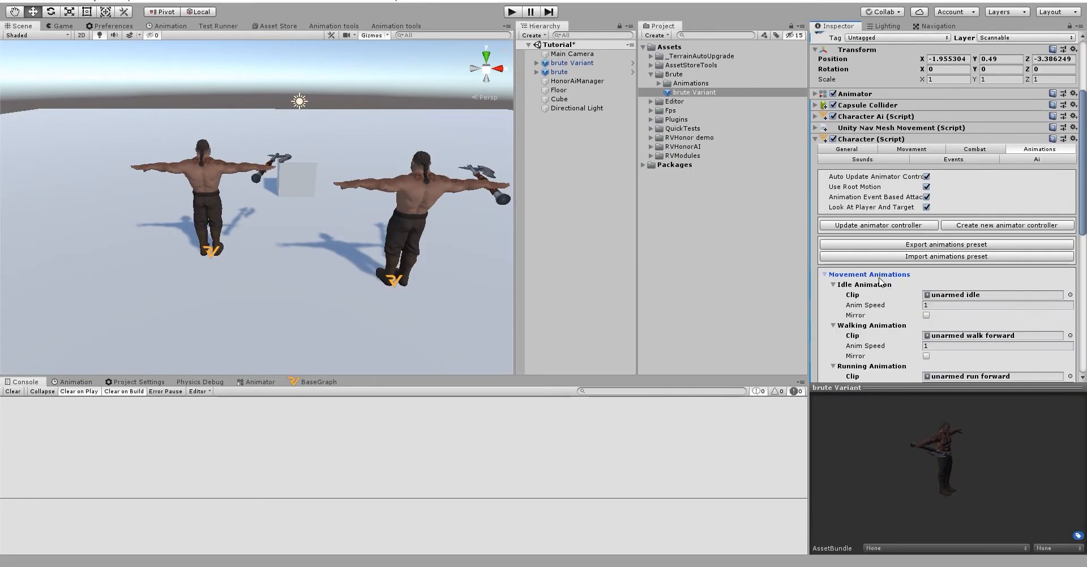
click(982, 132)
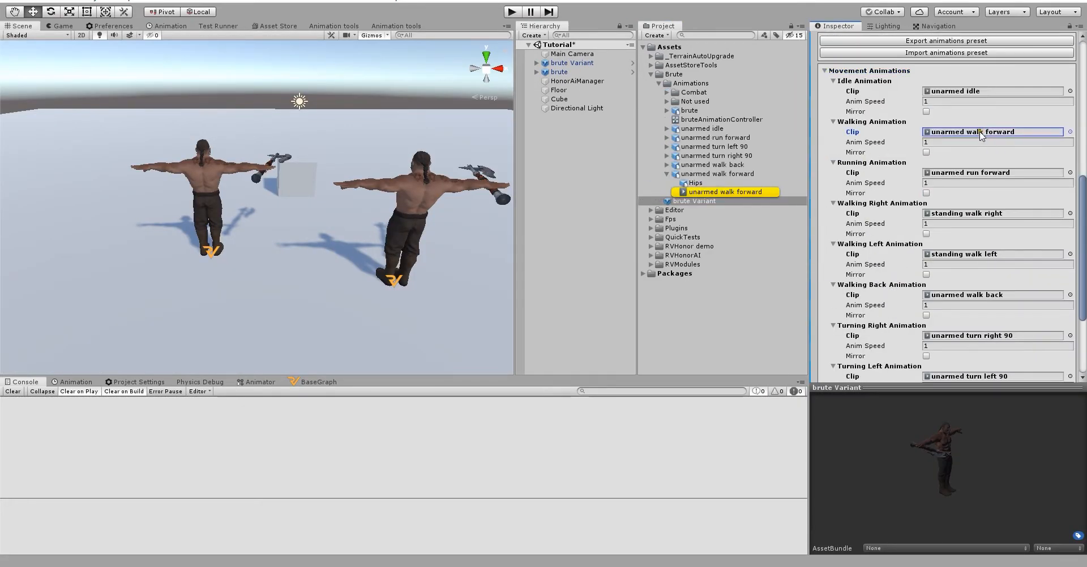
click(753, 175)
click(827, 329)
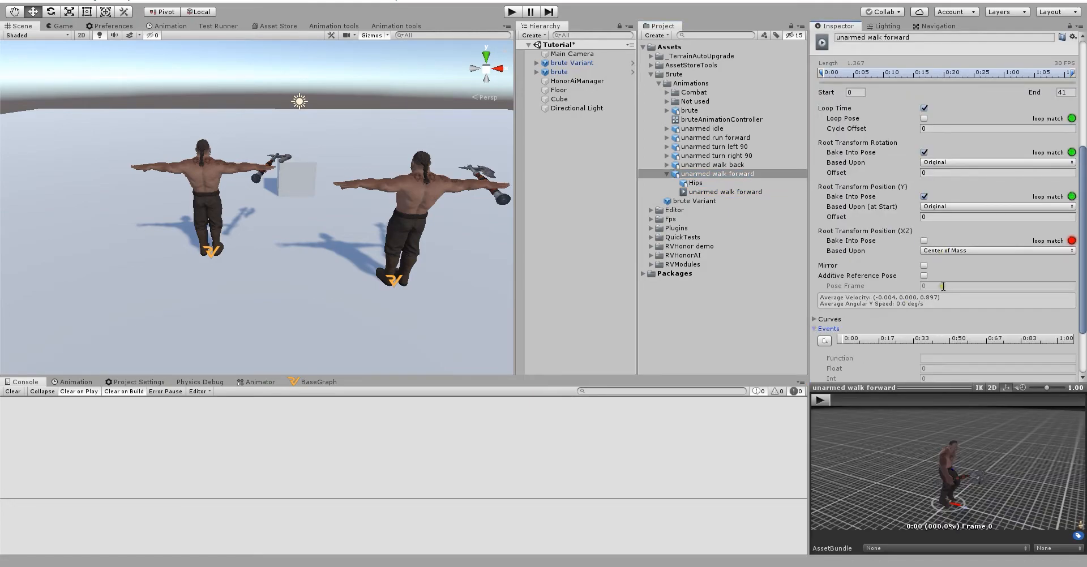
scroll(833, 340, down, 2)
Add an event calling PlayFootstepSound at about frame 12 of the unarmed walk forward clip
drag(841, 400, 905, 401)
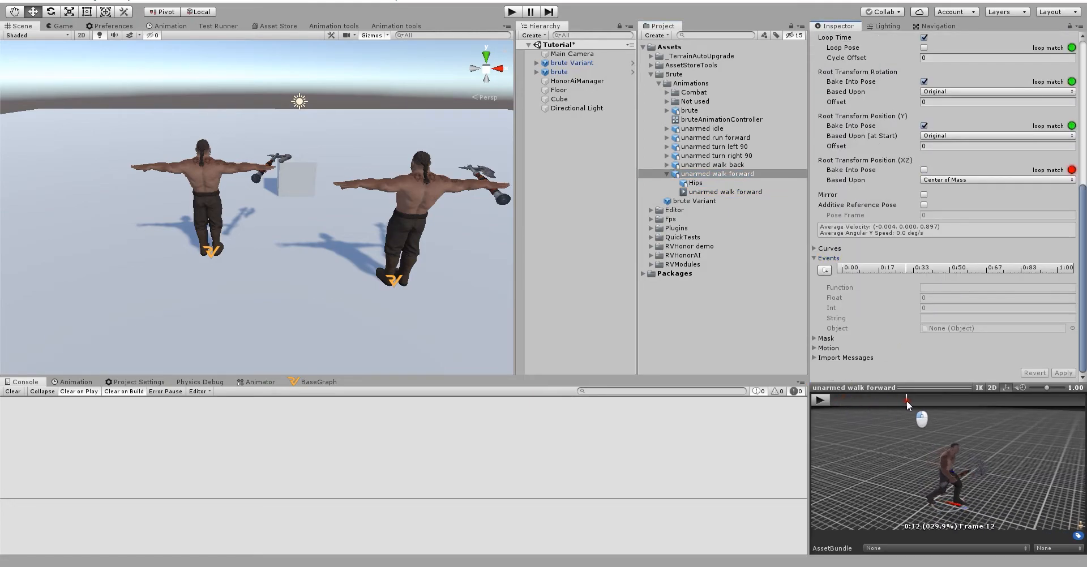
click(824, 270)
click(975, 288)
text(PlayFootstepSound)
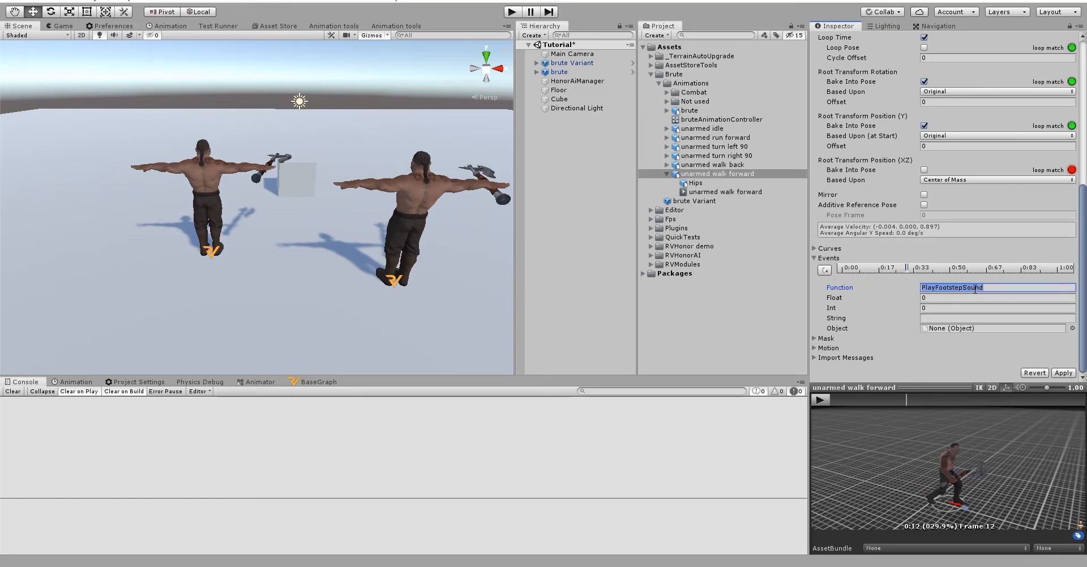
Add a second PlayFootstepSound event at about frame 32 of the unarmed walk forward clip and apply the import settings
drag(906, 399, 1035, 411)
click(825, 270)
click(962, 287)
text(PlayFootstepSound)
click(1064, 374)
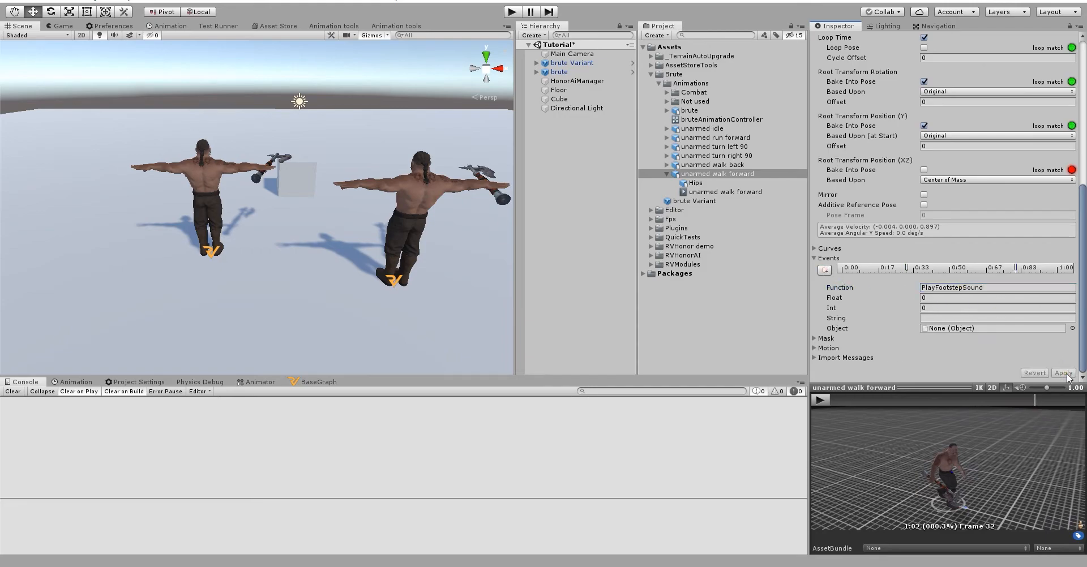
drag(1034, 399, 88, 412)
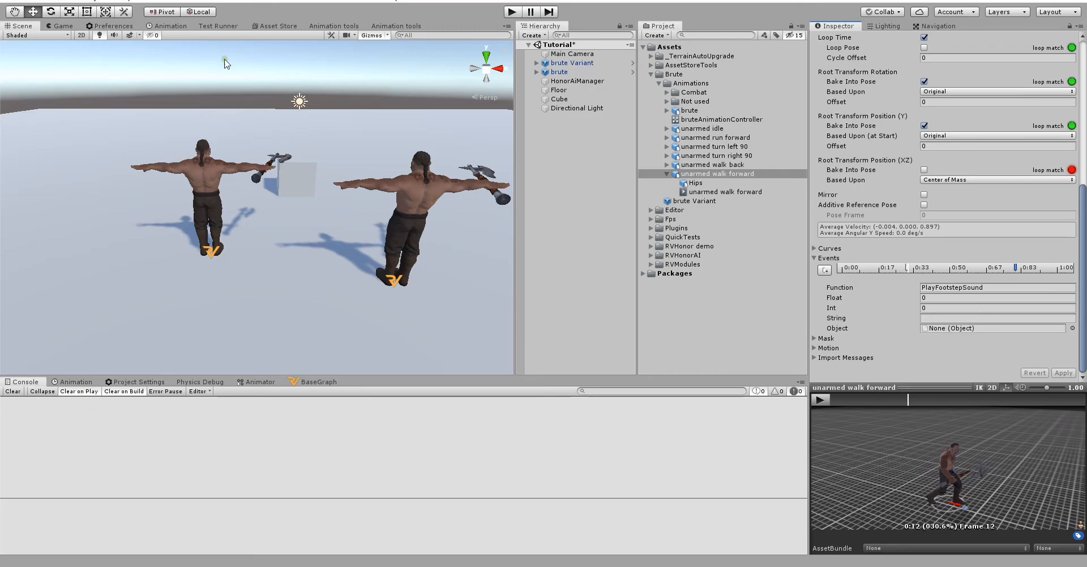
Add two PlayFootstepSound events to the Combat folder's standing walk forward clip, the second at about frame 35, and apply the import settings
click(667, 92)
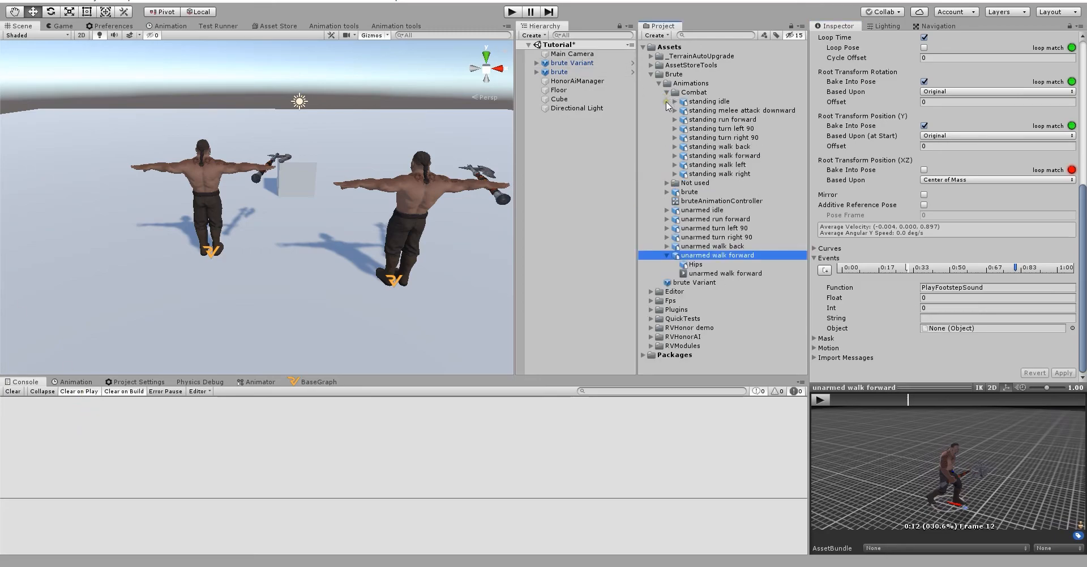
click(679, 156)
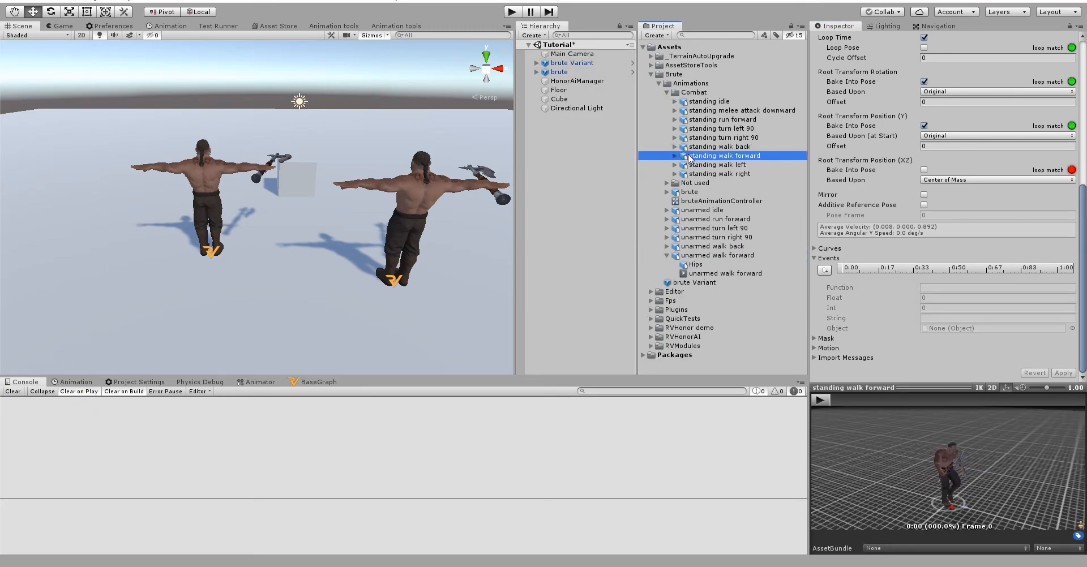
drag(832, 400, 1055, 410)
click(825, 271)
click(935, 288)
text(PlayFootstepSound)
click(827, 270)
click(959, 288)
text(PlayFootstepSound)
click(1063, 373)
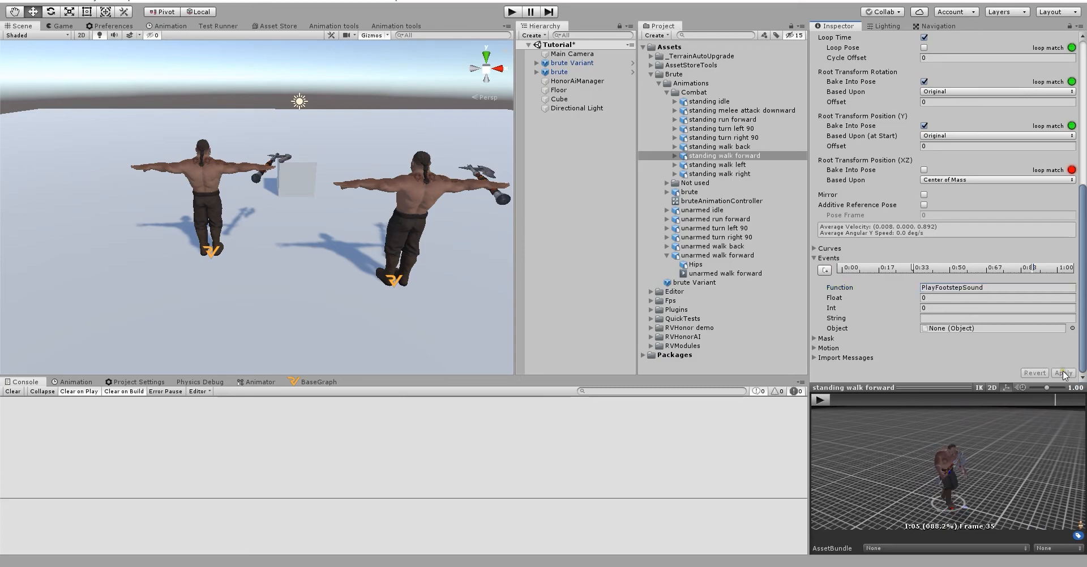
Add two PlayFootstepSound events to the standing run forward clip, the second at about frame 18, and apply the import settings
click(721, 120)
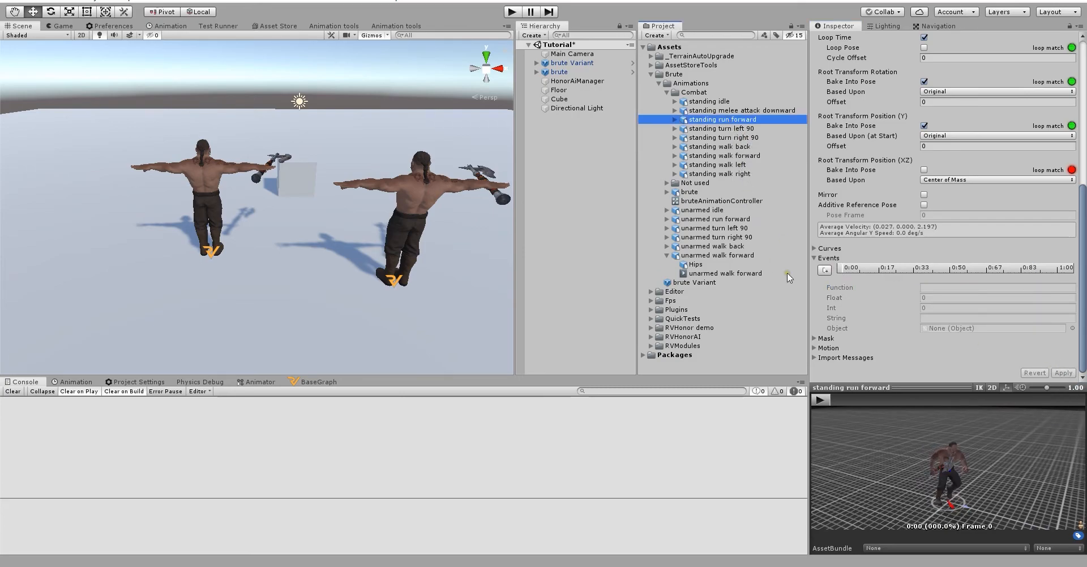
drag(844, 403, 1046, 411)
click(825, 272)
click(960, 287)
text(PlayFootstepSound)
click(825, 270)
click(961, 288)
text(PlayFootstepSound)
click(1063, 373)
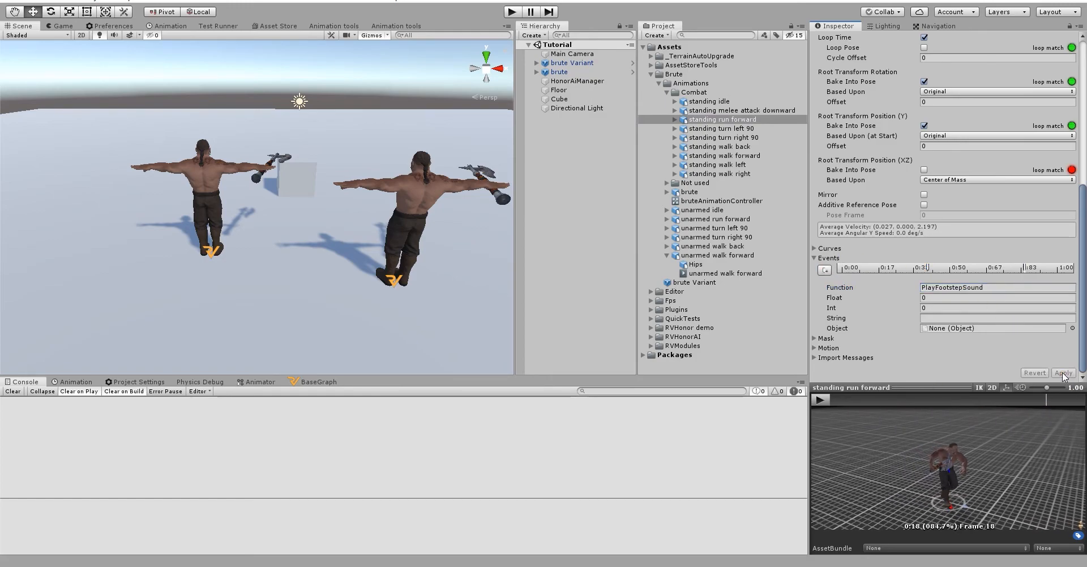
Run the scene, enable the brute's option for treating neutral characters as enemies, and watch the two brutes fight
click(511, 11)
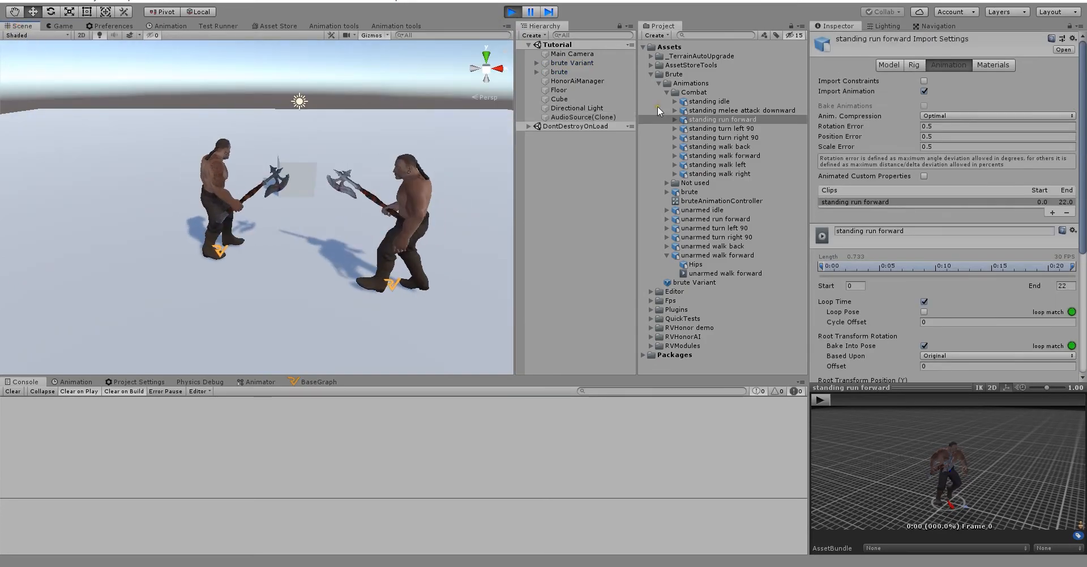
click(588, 73)
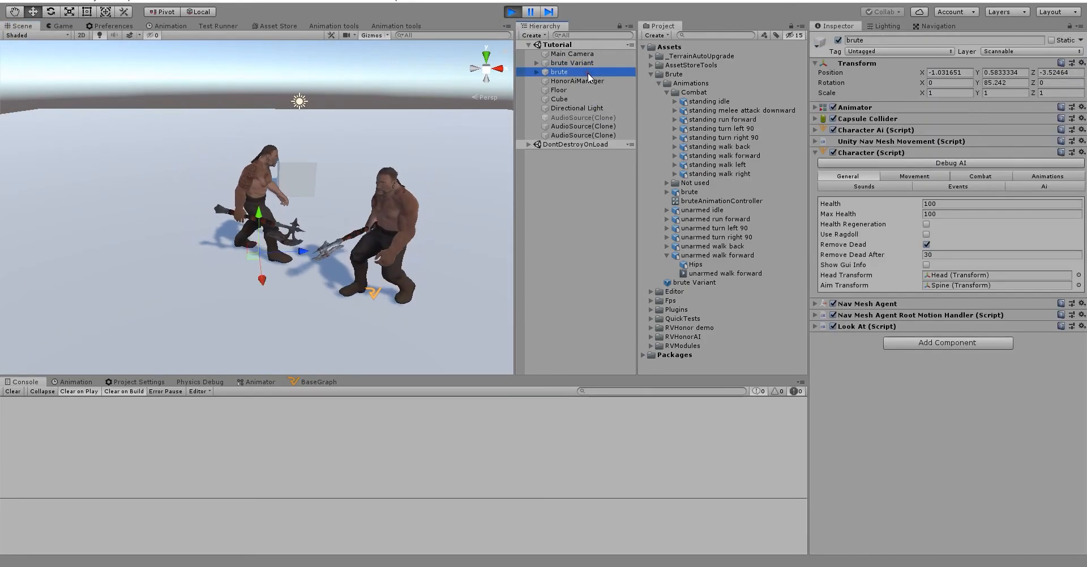
click(976, 179)
click(926, 244)
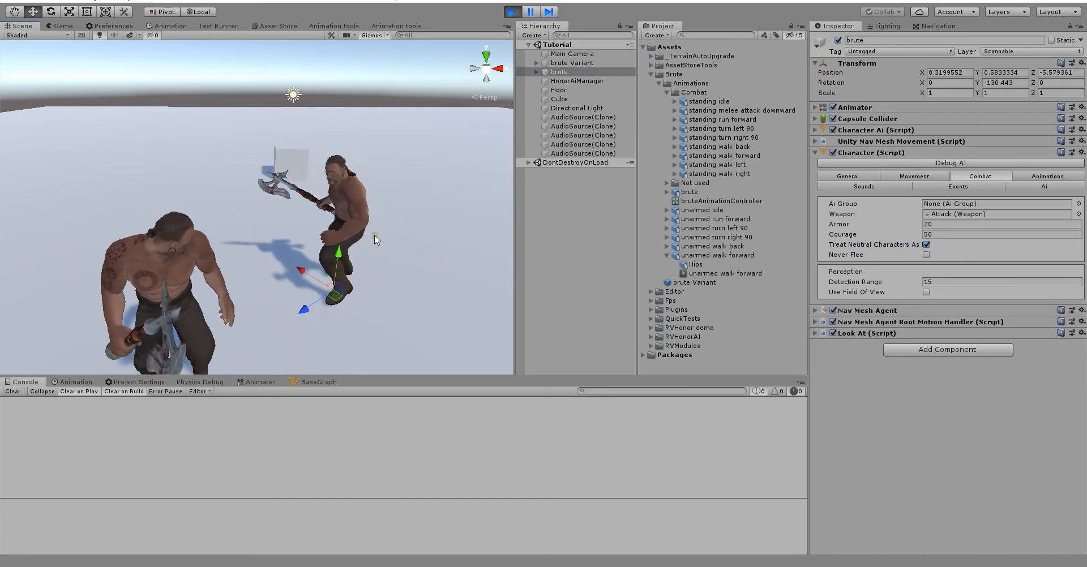
middle_drag(388, 226, 390, 211)
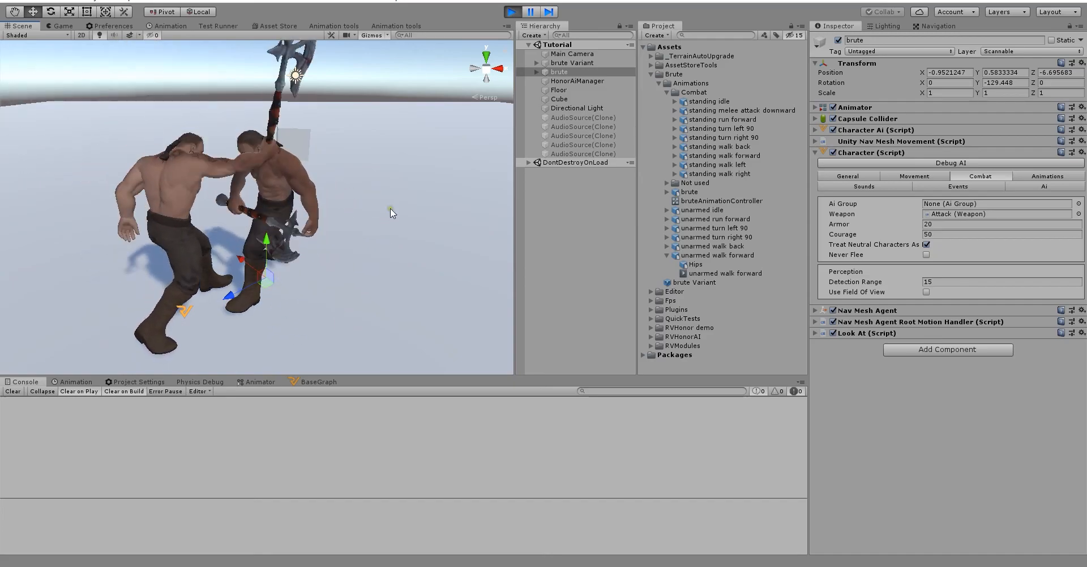
alt+drag(396, 206, 396, 225)
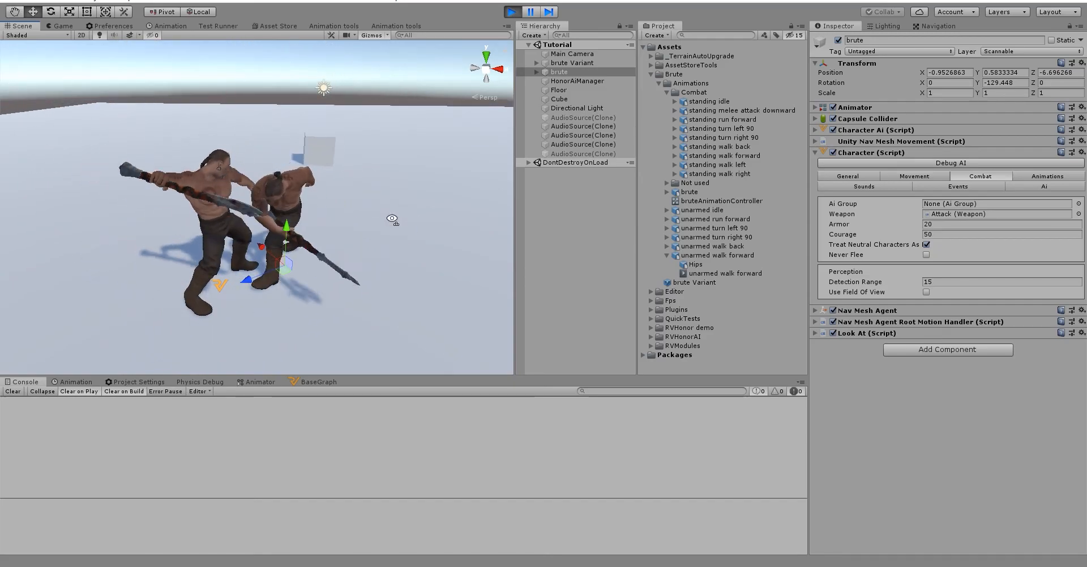